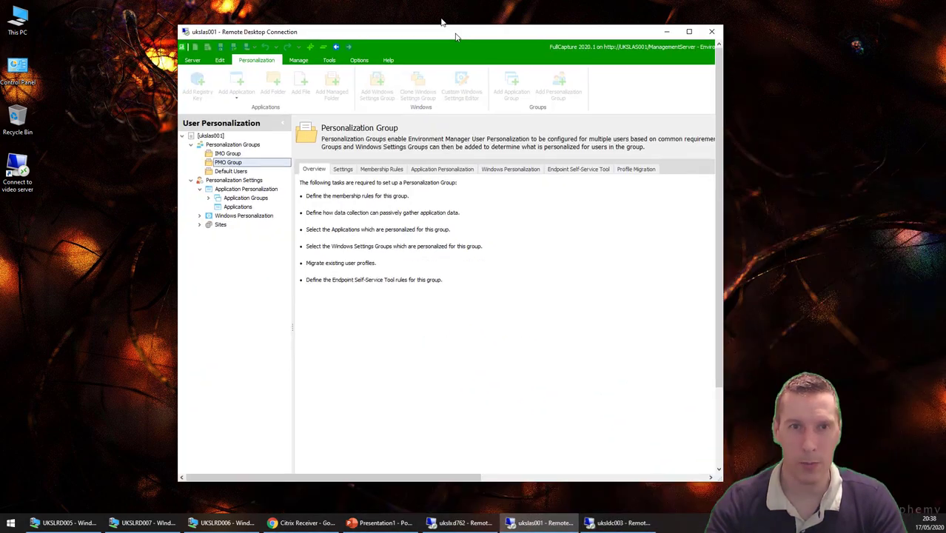
Open the ukslas001 remote session and close Environment Manager to show the Client Access Log.
double_click(443, 23)
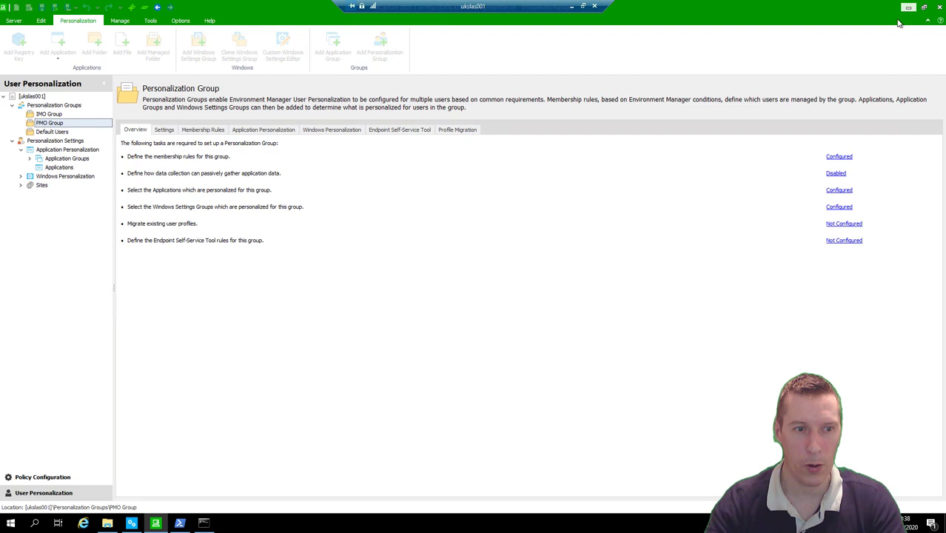
click(908, 6)
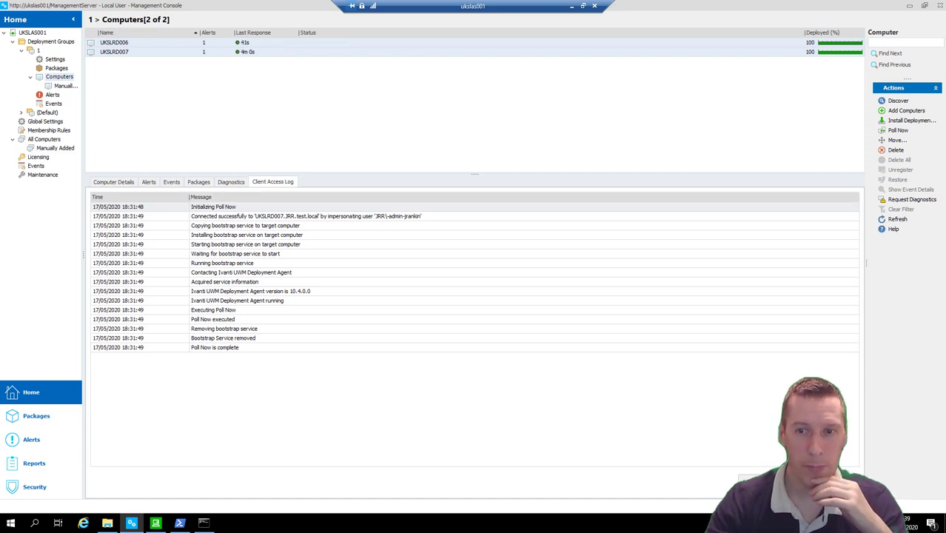
Switch to the domain controller session and browse the security groups in Active Directory Users and Computers.
click(571, 6)
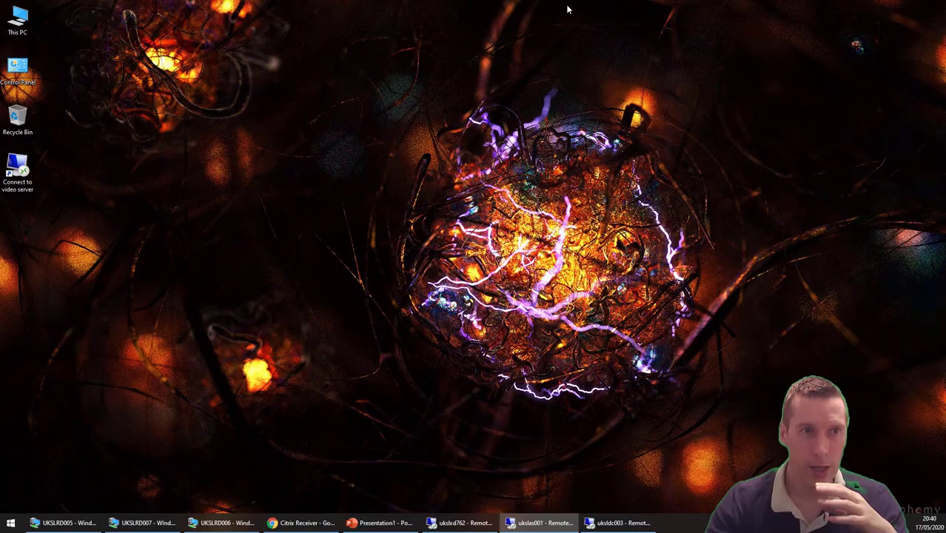
click(604, 523)
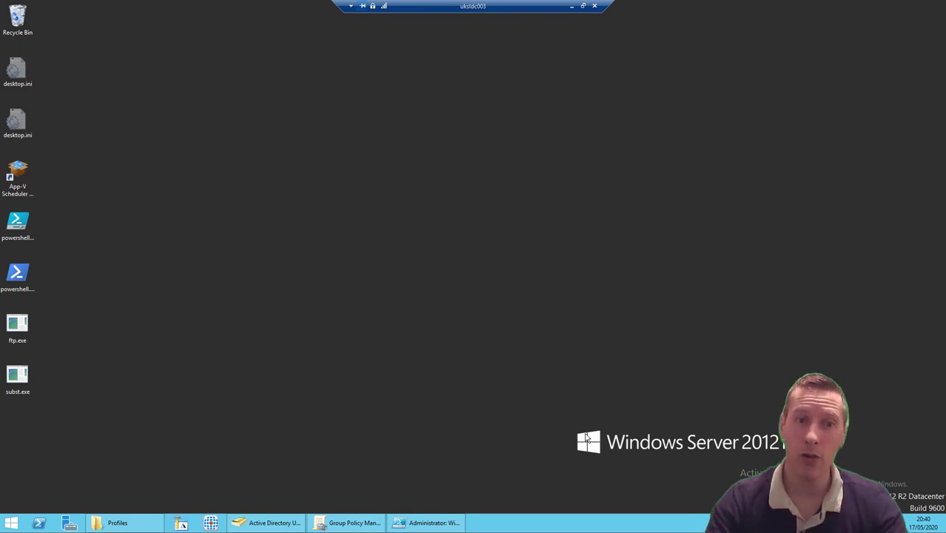
click(270, 522)
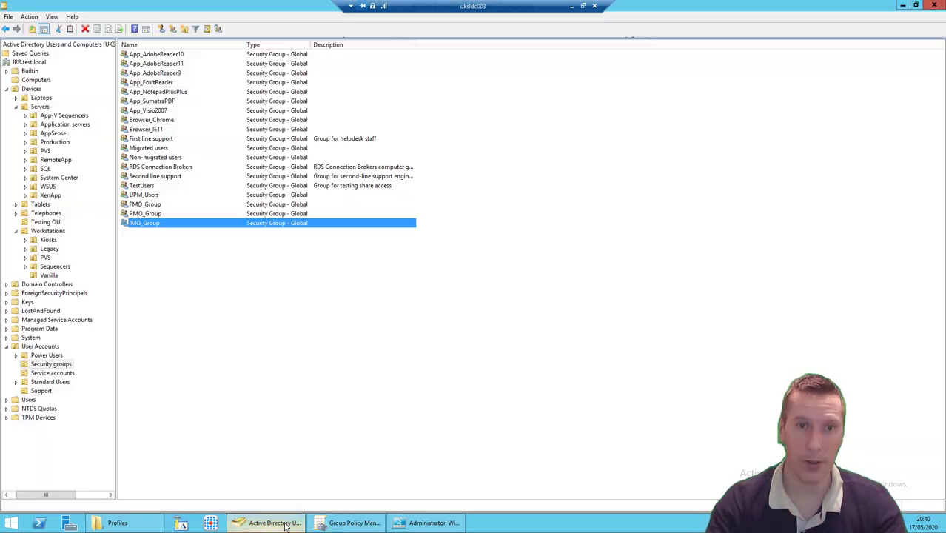
click(155, 206)
click(155, 214)
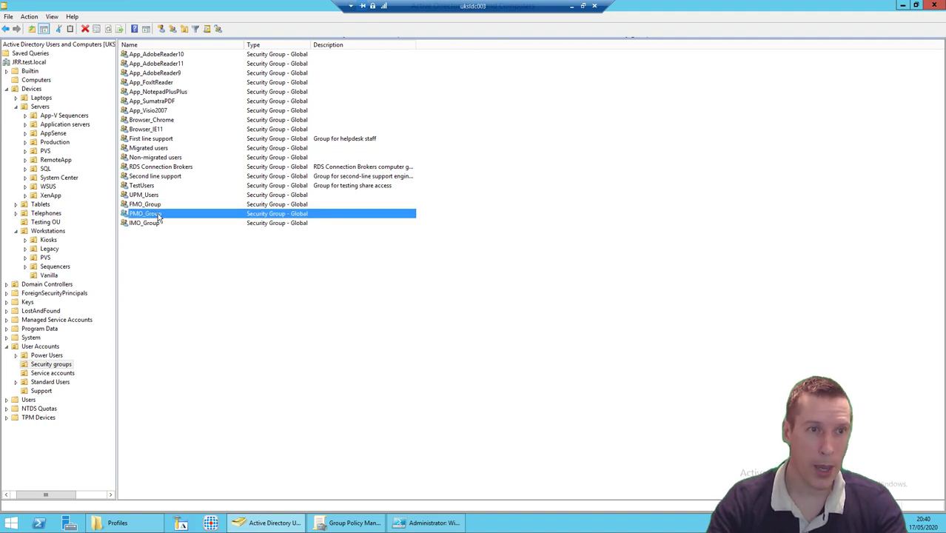
Review the members of PMO_Group (one user) and IMO_Group (none), cancelling both dialogs.
double_click(155, 214)
click(174, 116)
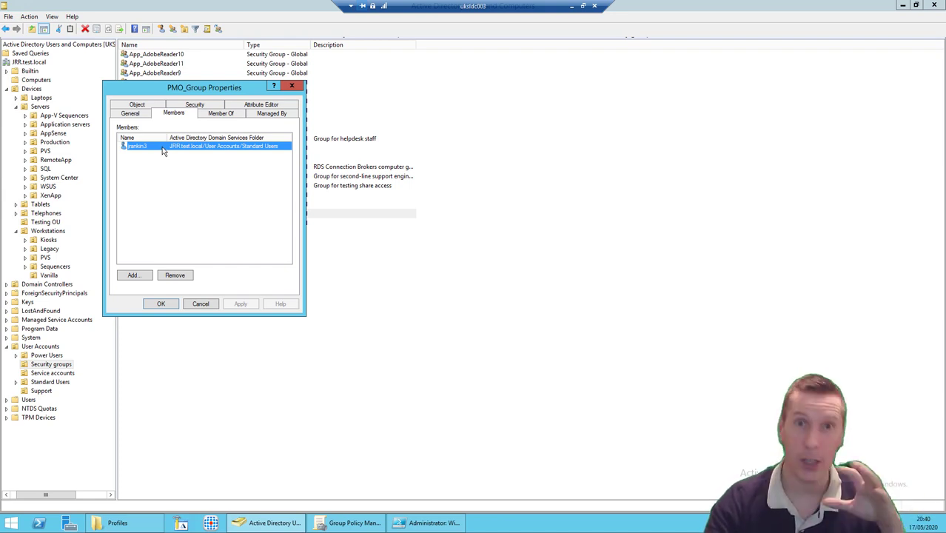
click(200, 303)
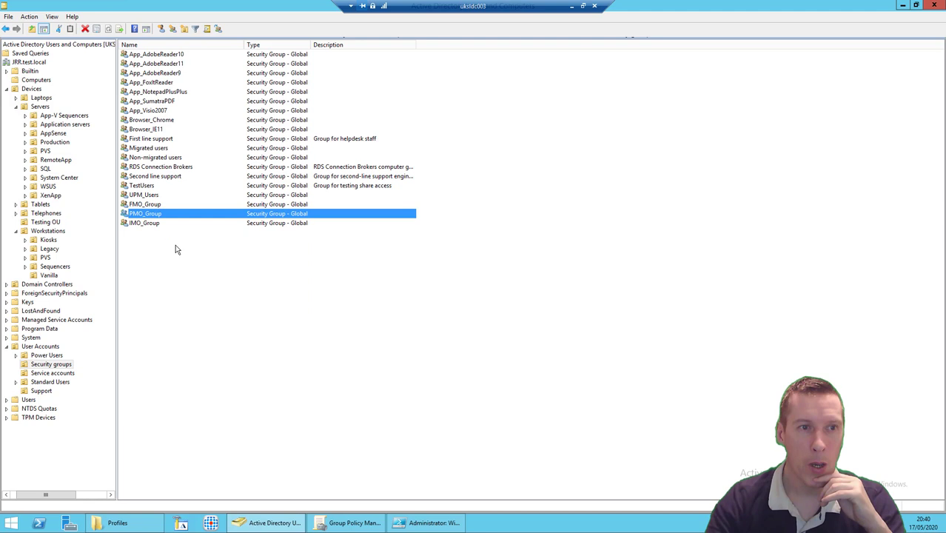
double_click(163, 223)
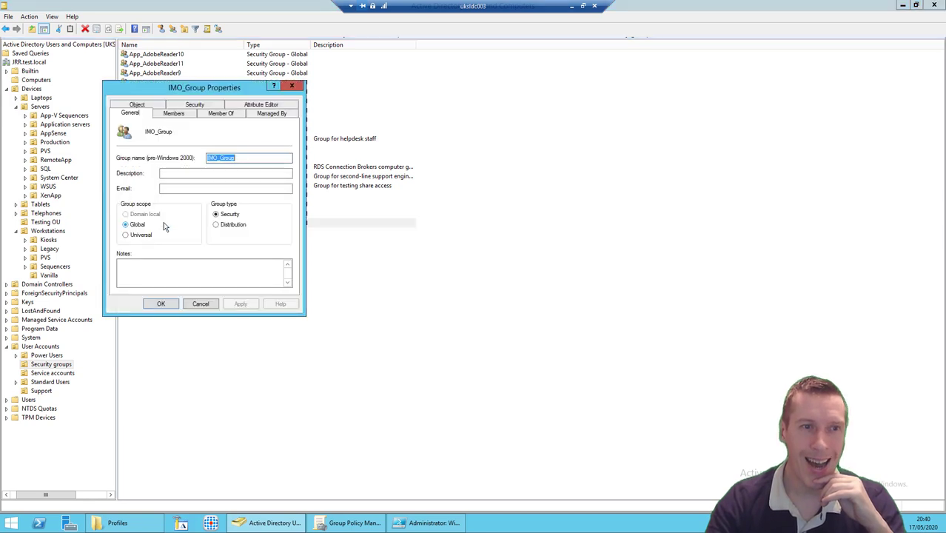
click(177, 115)
click(192, 303)
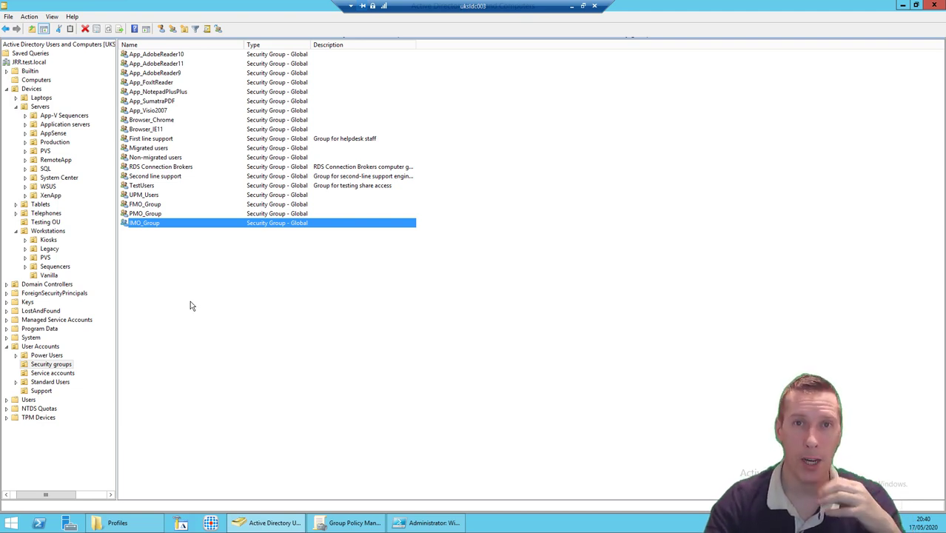
Remove FMO_Group's only member, confirm and save, then minimise the domain controller session.
double_click(164, 209)
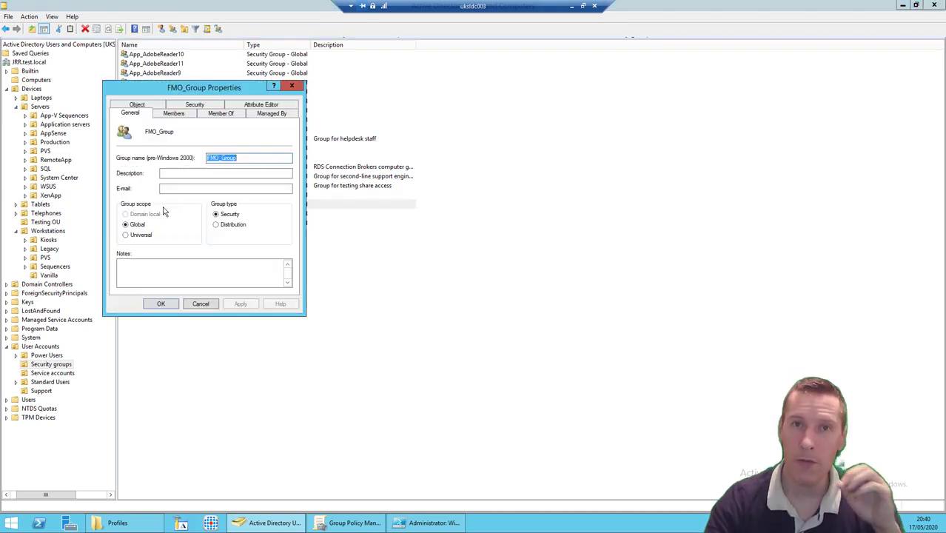
click(173, 114)
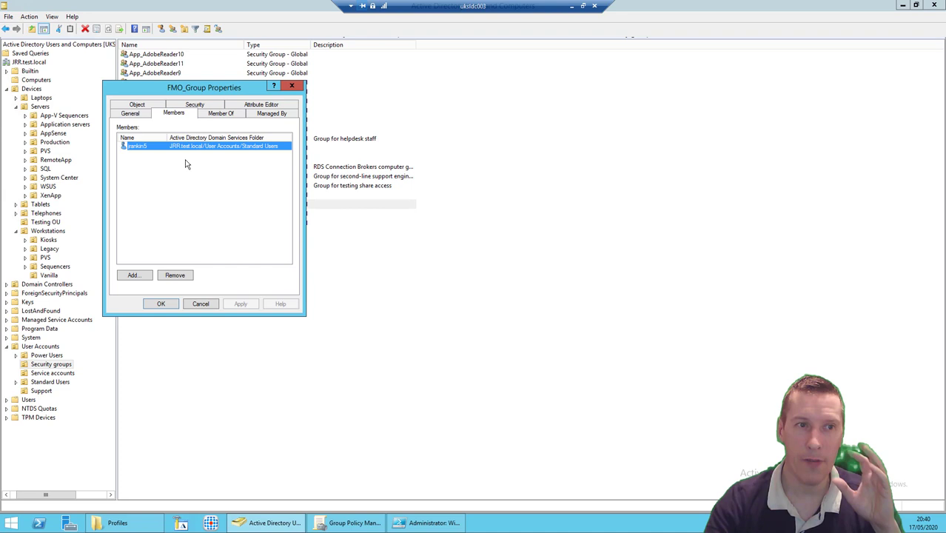
click(176, 276)
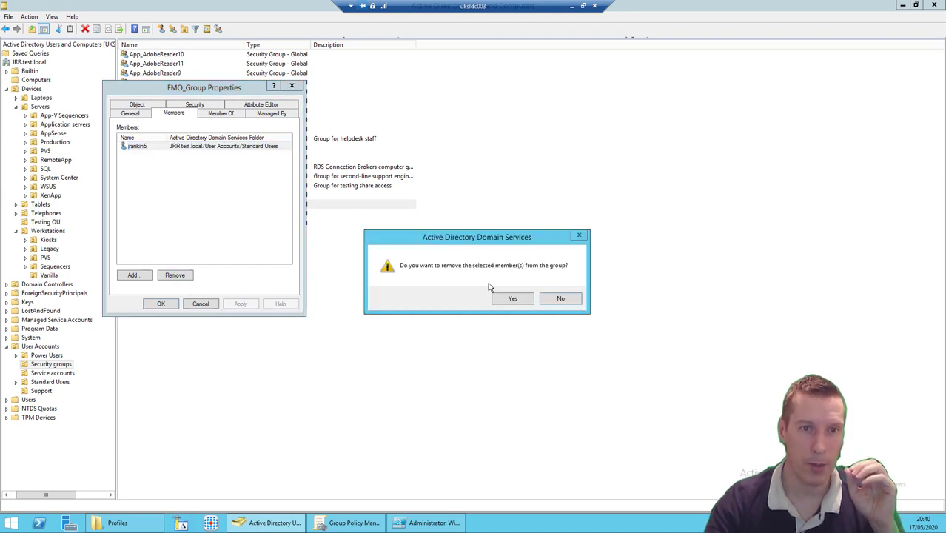
click(520, 299)
click(161, 304)
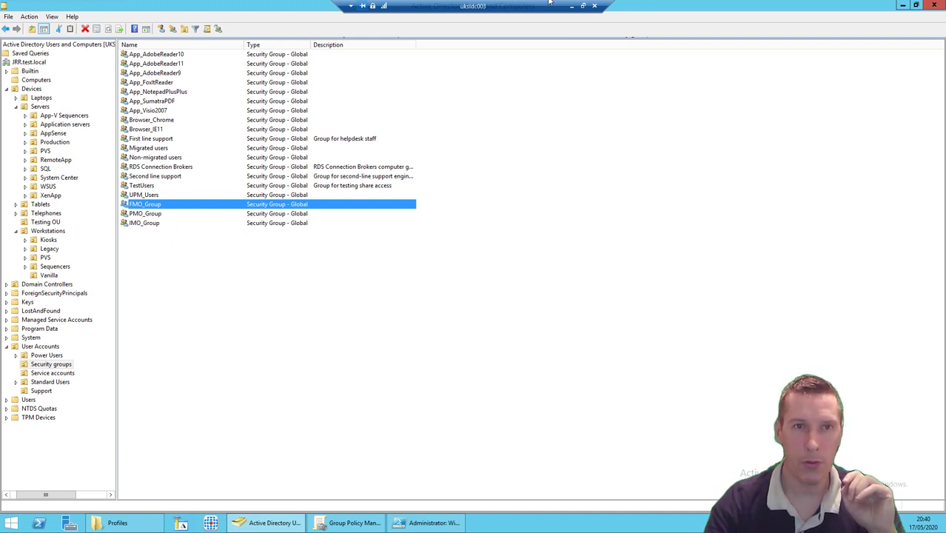
click(570, 6)
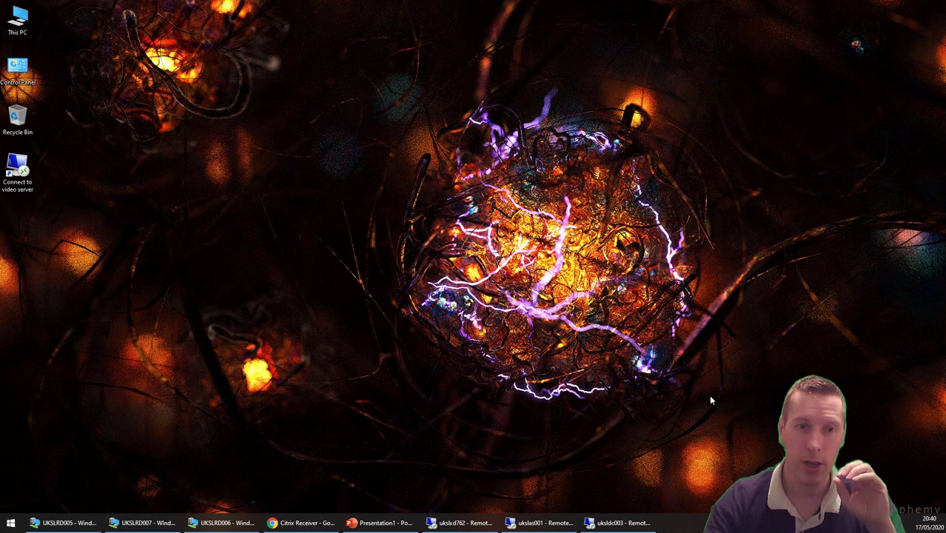
Bring back Citrix Studio and browse the FMO, IMO and PMO delivery groups.
click(459, 522)
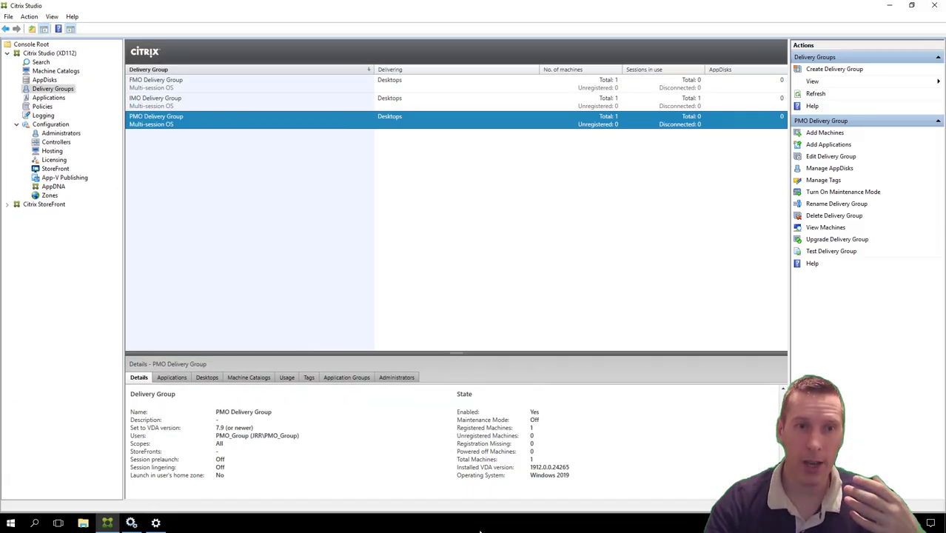
click(211, 86)
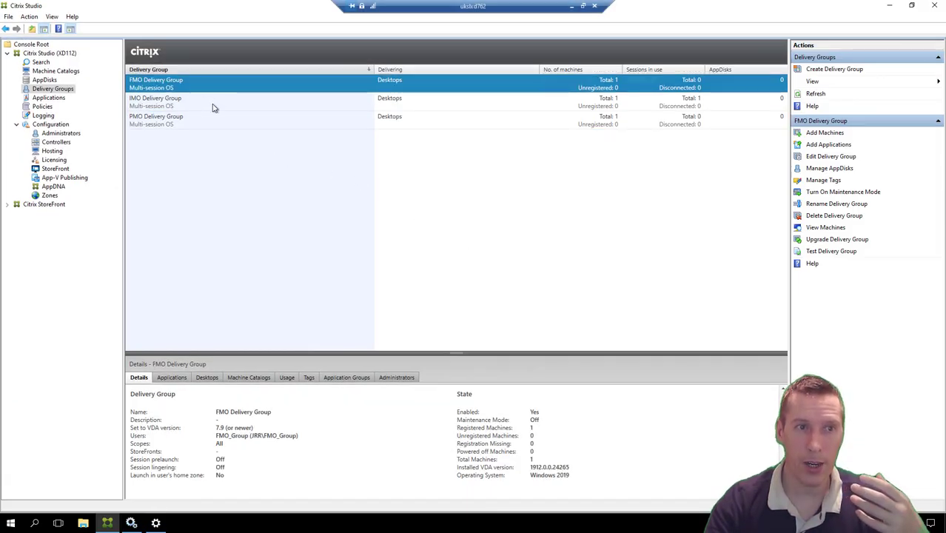
click(212, 104)
click(216, 126)
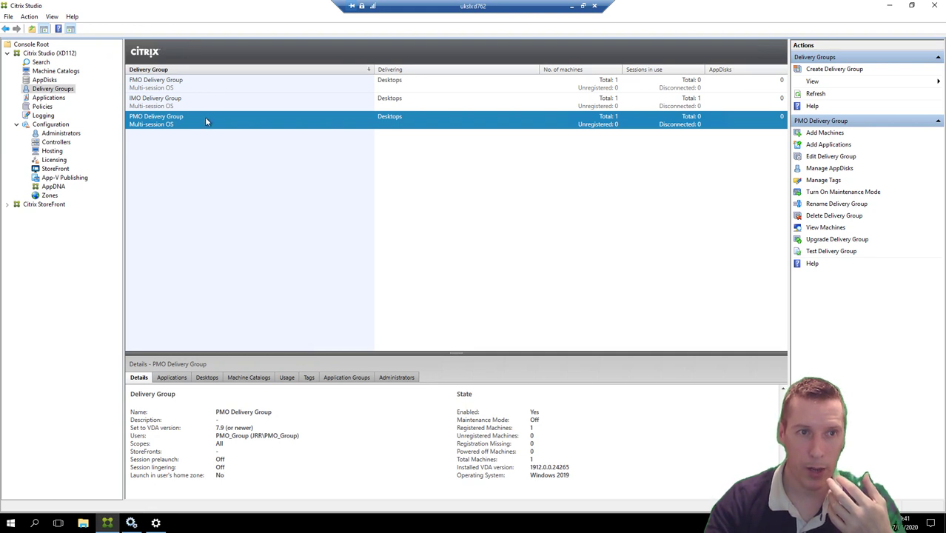
Review the PMO Delivery Group's desktops and PMO_Group user settings, then cancel without saving.
right_click(205, 116)
click(236, 145)
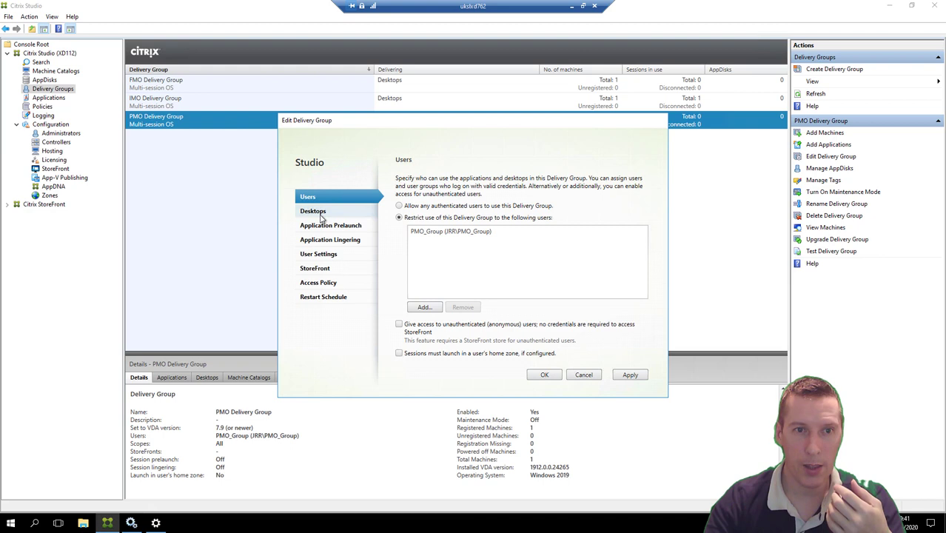
click(321, 213)
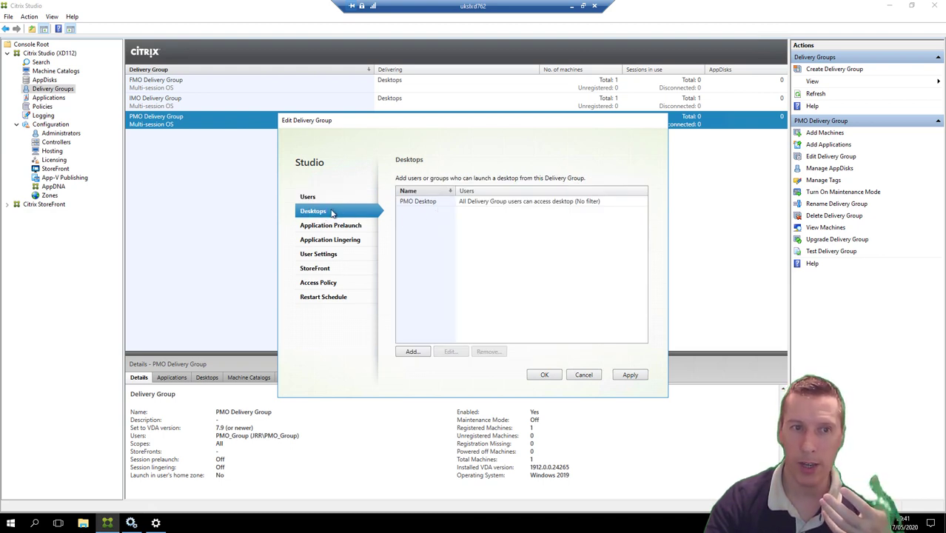
click(308, 196)
click(444, 232)
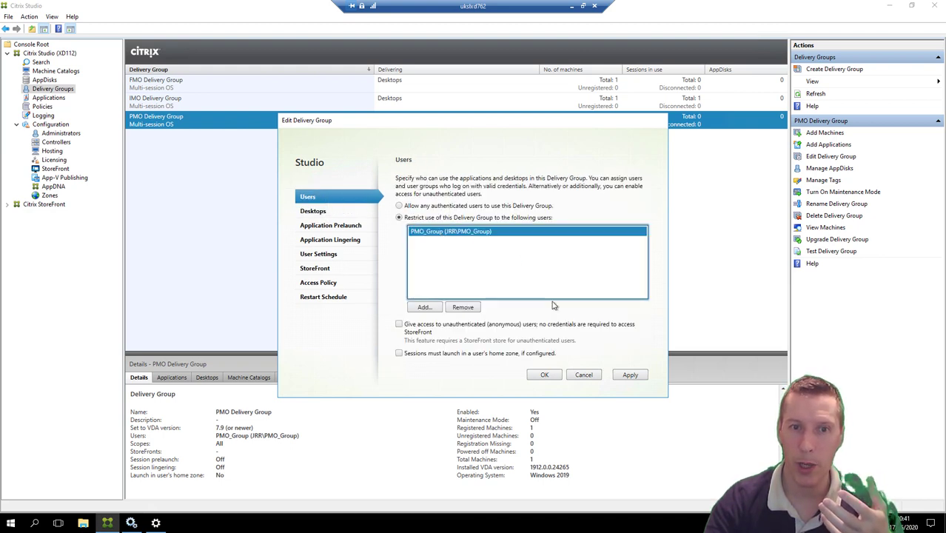
click(583, 374)
click(161, 104)
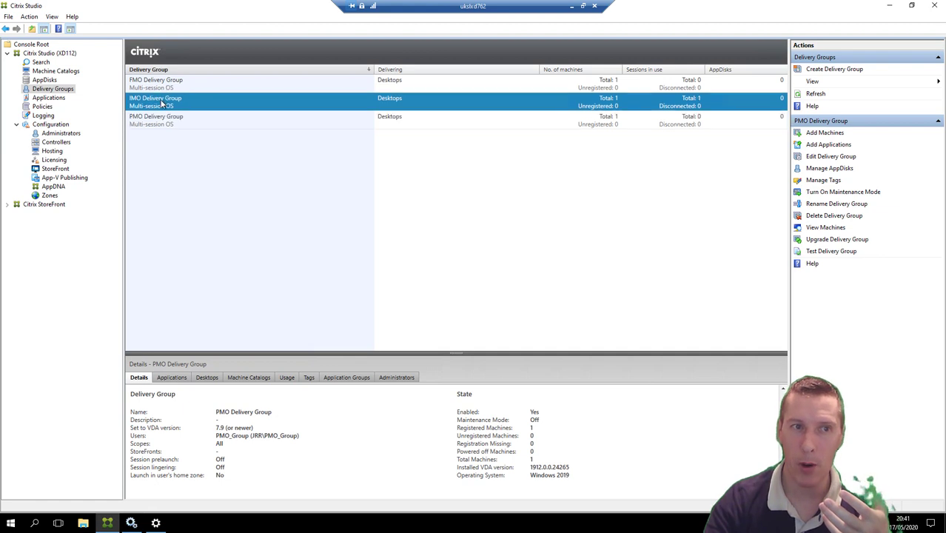
click(162, 83)
click(172, 124)
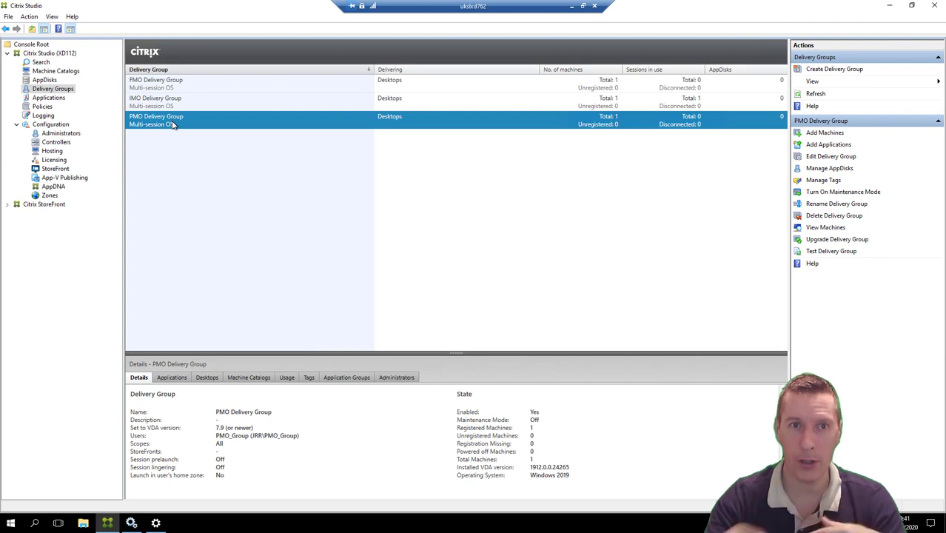
Check the IMO Delivery Group's details (one session, IMO_Group) and minimise the Studio session.
click(571, 6)
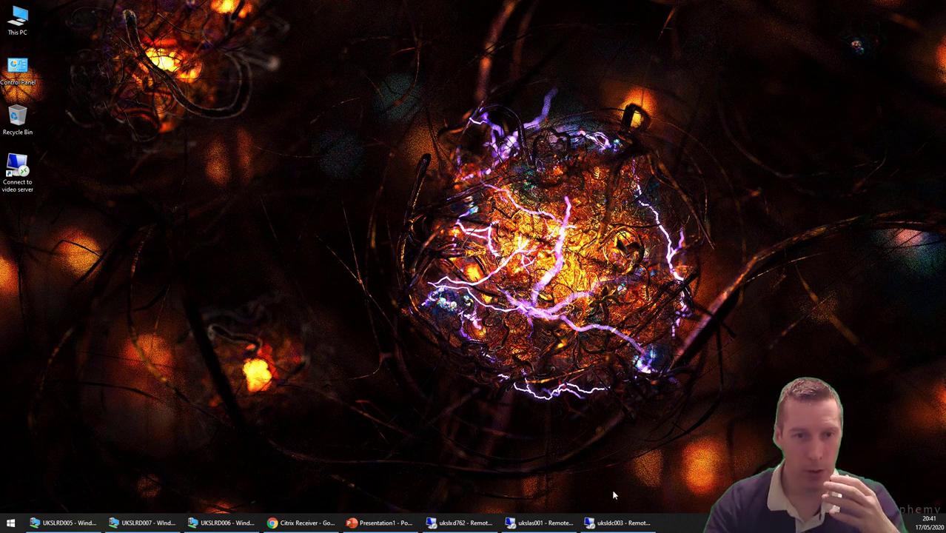
click(460, 522)
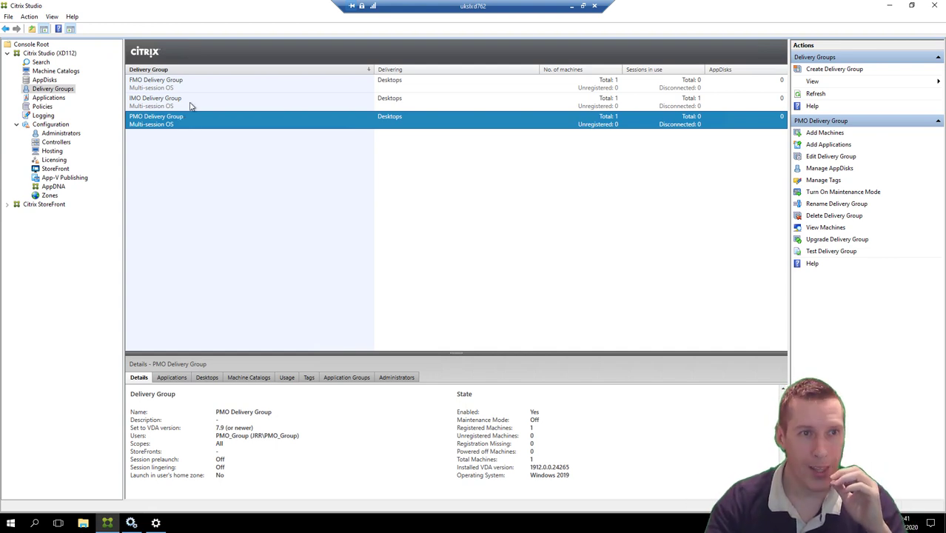
click(190, 107)
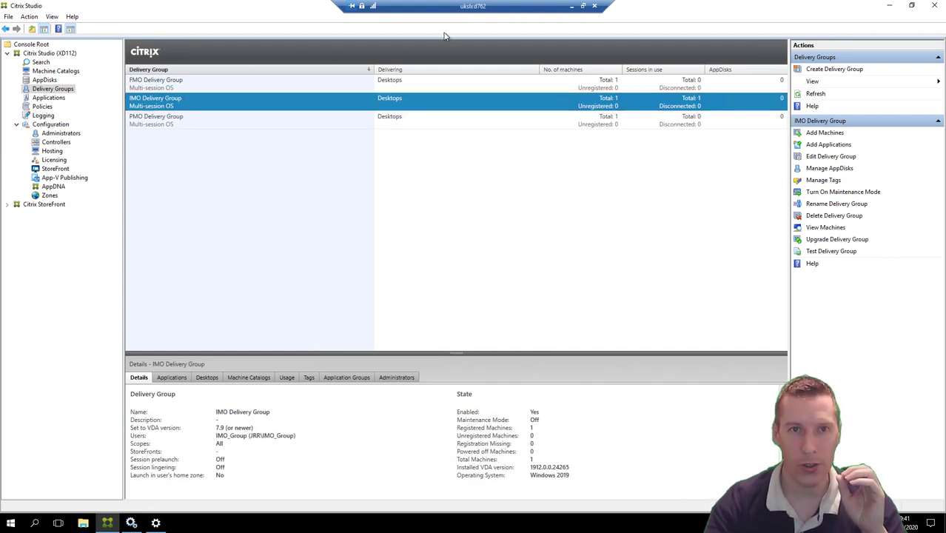
click(570, 7)
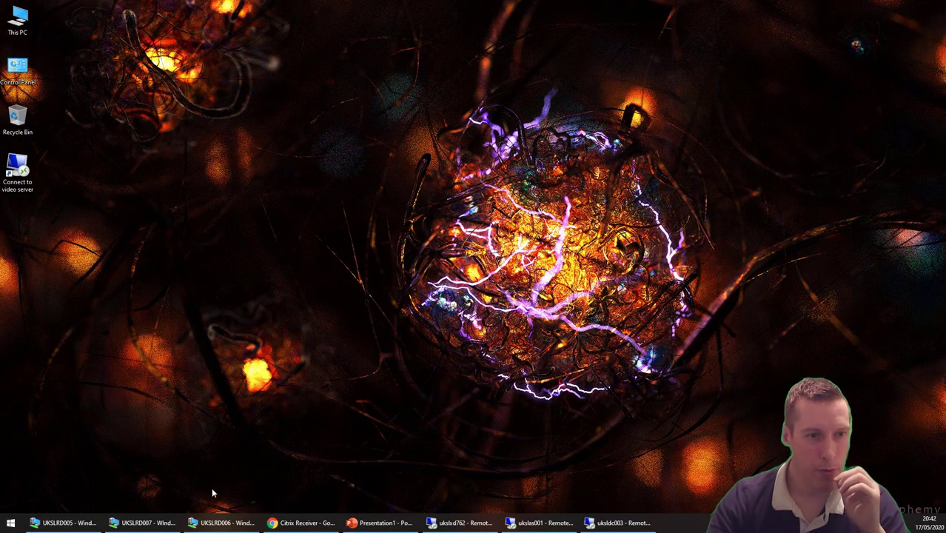
Sign in to the UKSLRD007 virtual machine with the admin account name and password.
click(142, 522)
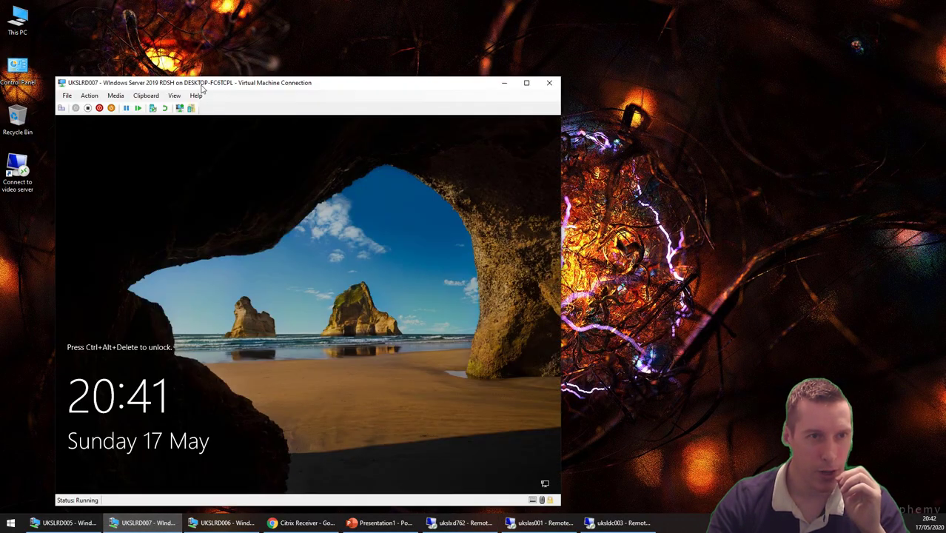
drag(201, 88, 223, 67)
click(83, 86)
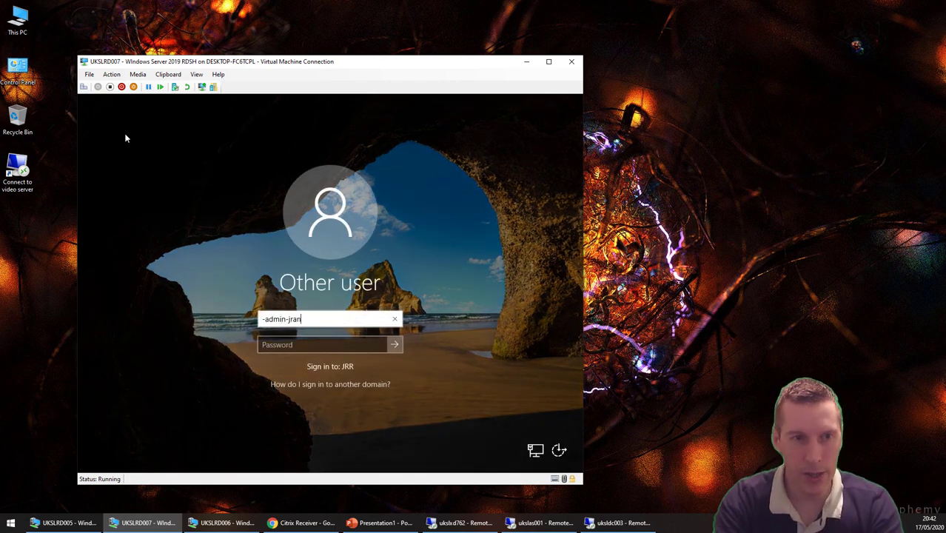
key(Tab)
text(**************)
key(Return)
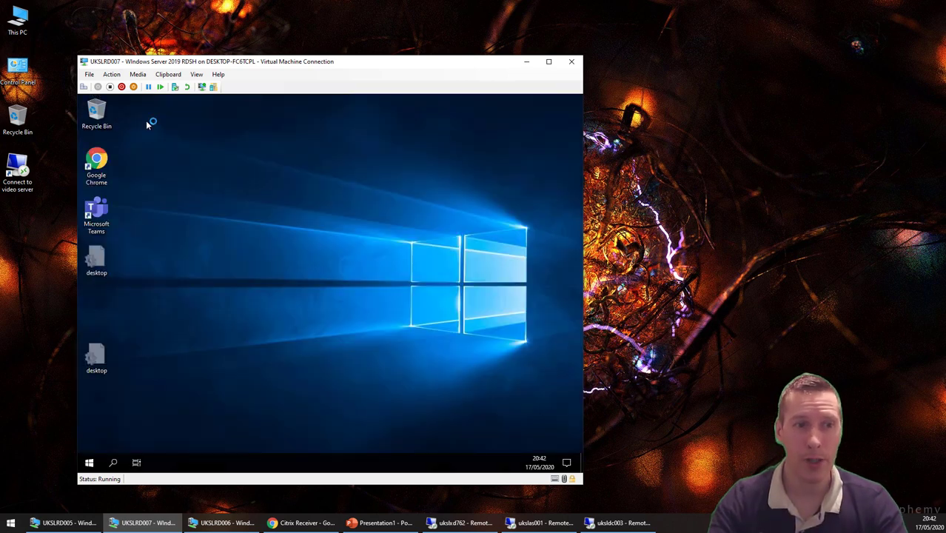
Open the Run box from the Start menu and enter appwiz.cpl.
right_click(98, 459)
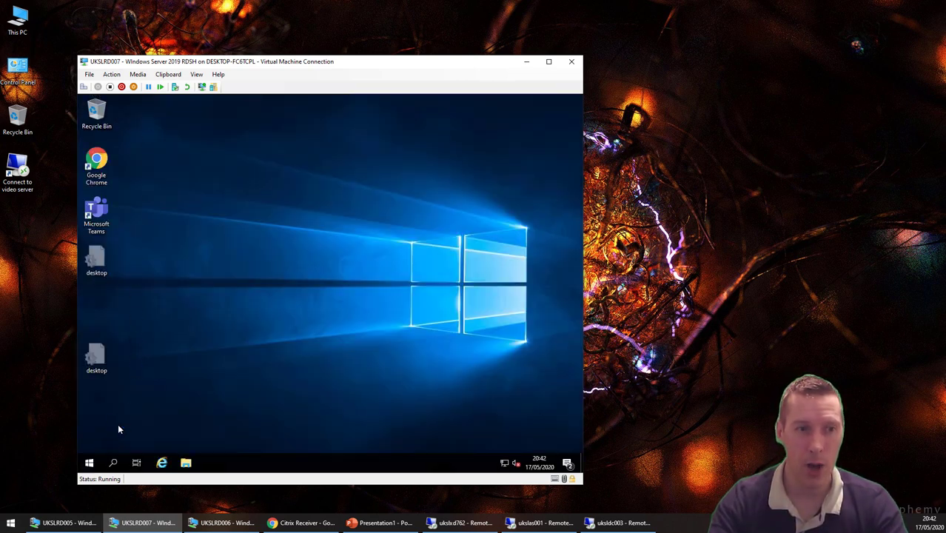
click(122, 413)
text(a)
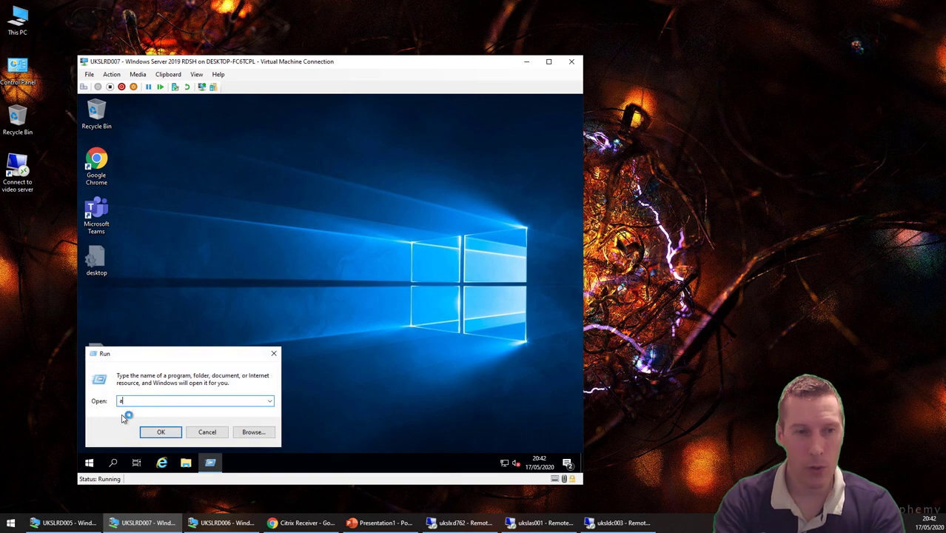
text(ppwiz.cpl)
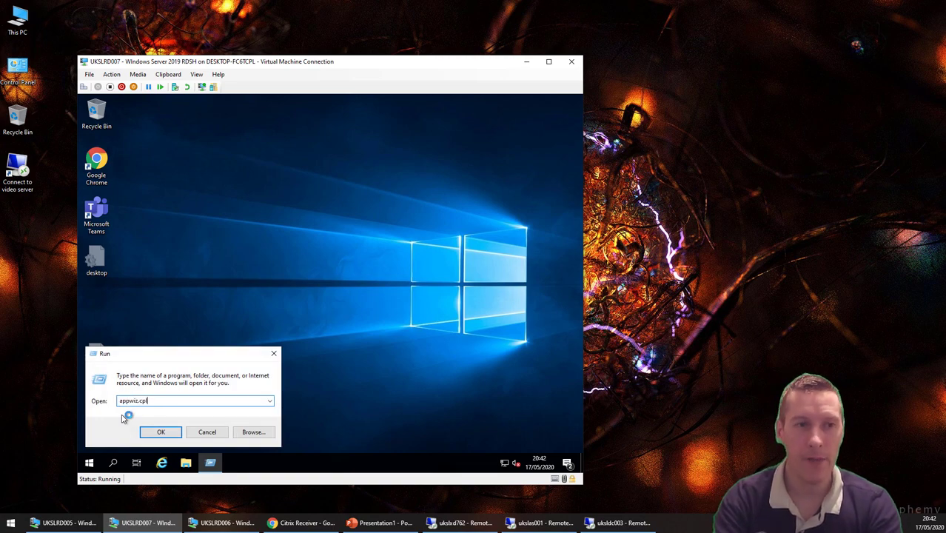
Confirm Microsoft FSLogix Apps and the Ivanti agents are installed in Programs and Features, then close it.
key(Return)
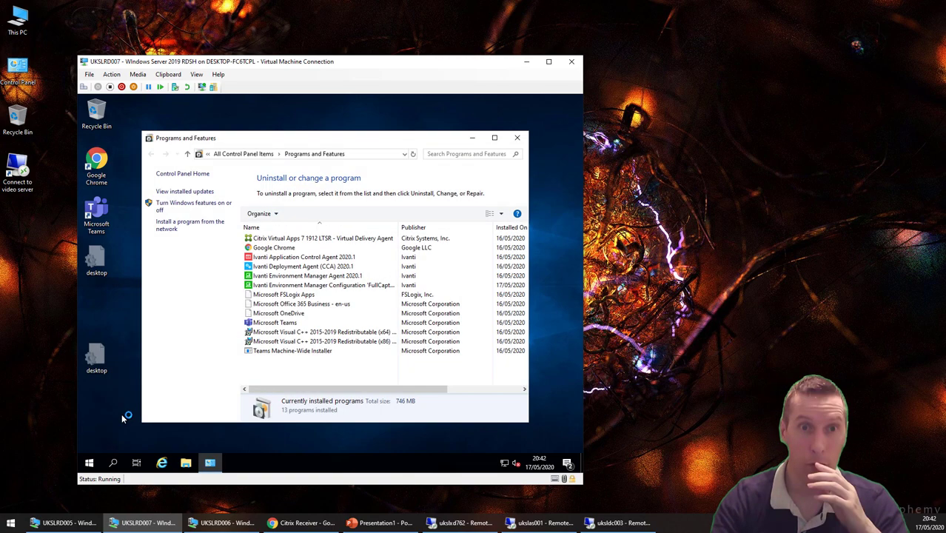
click(296, 296)
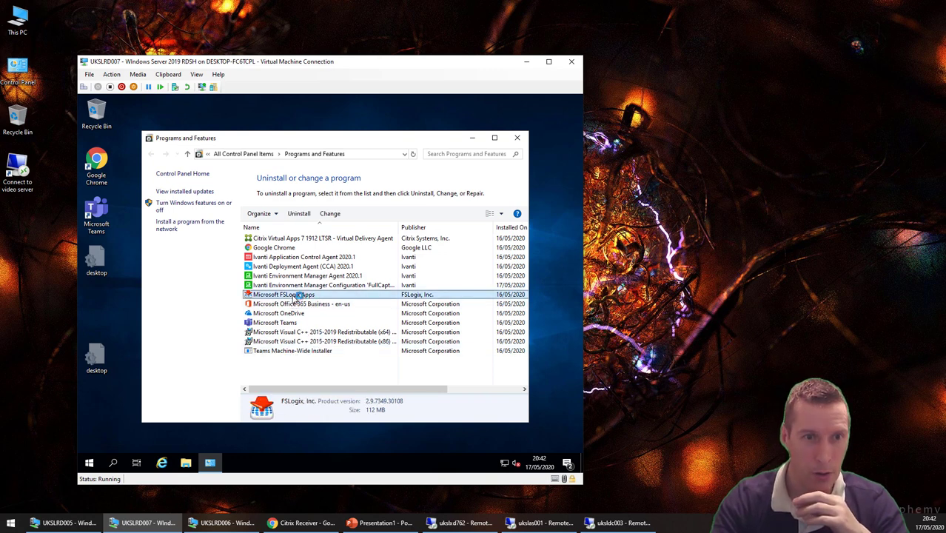
click(303, 258)
click(306, 275)
double_click(302, 286)
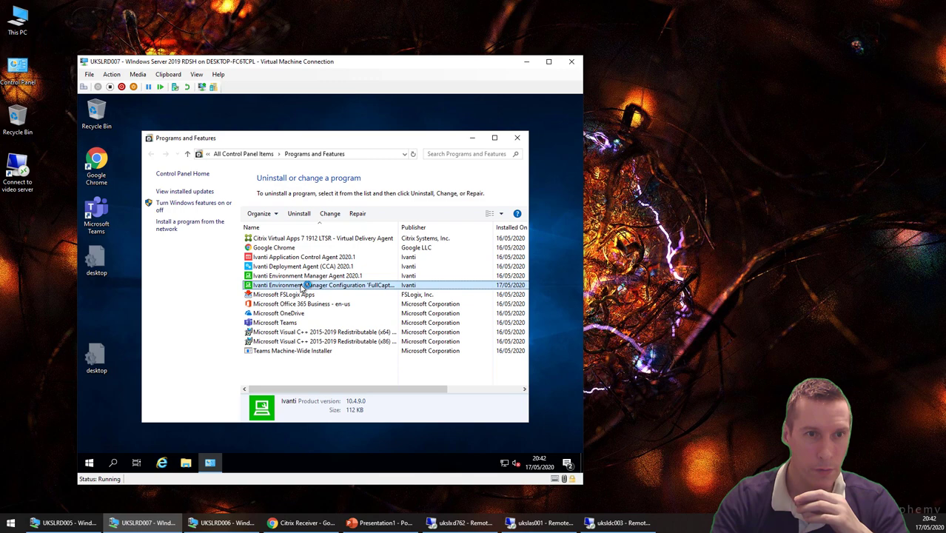
click(517, 138)
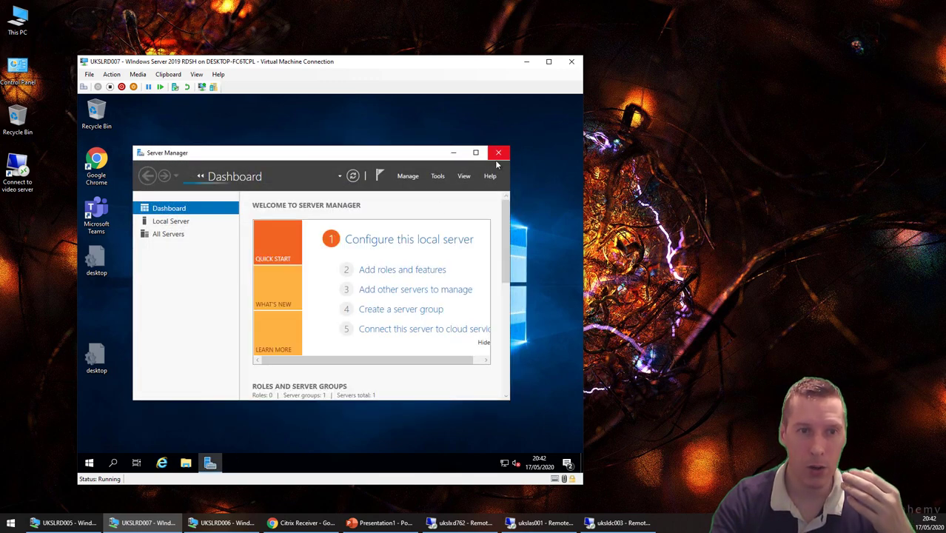
Launch regedit with admin rights through Run and close Server Manager.
right_click(90, 461)
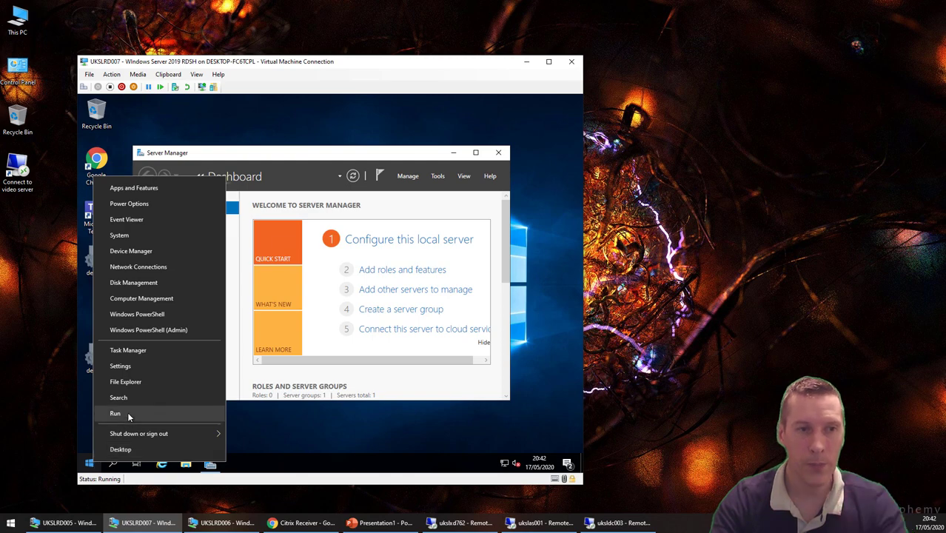
click(126, 413)
text(regedit)
key(Return)
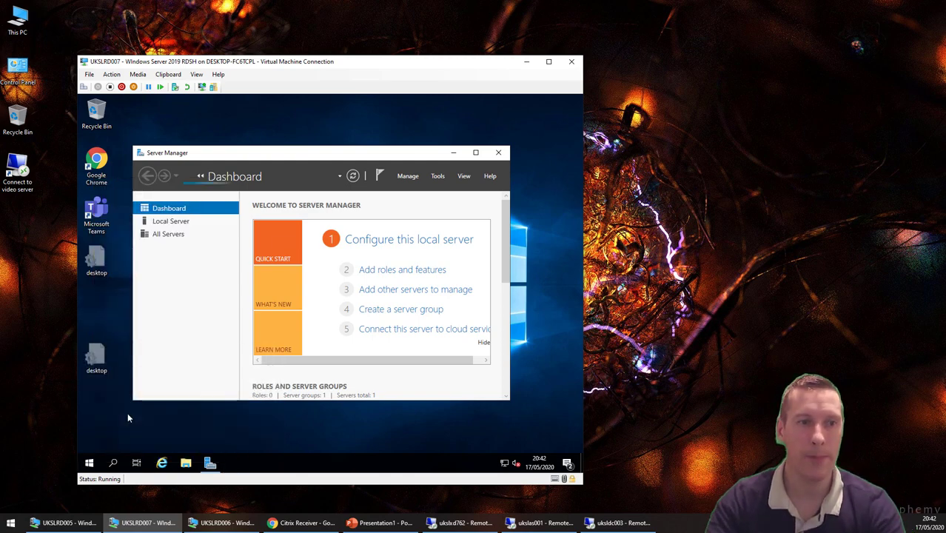
click(299, 342)
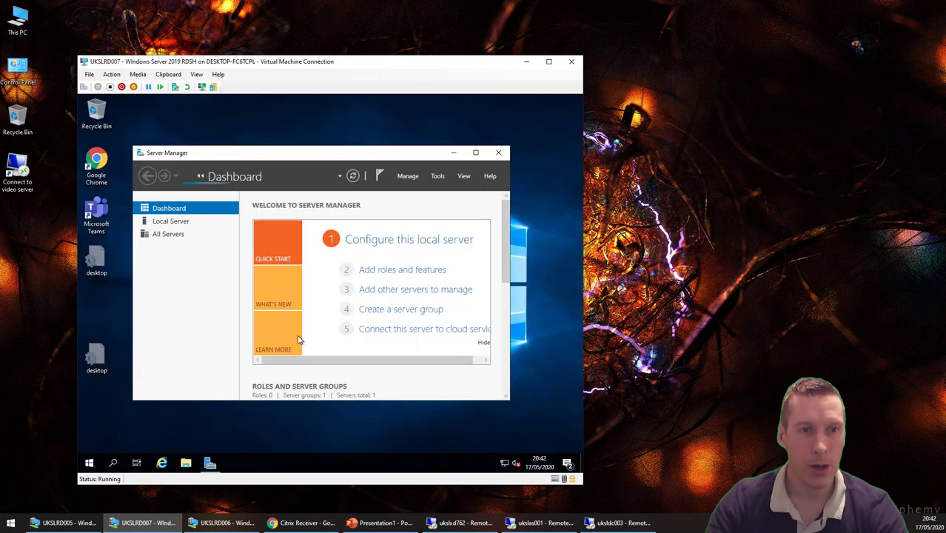
click(500, 152)
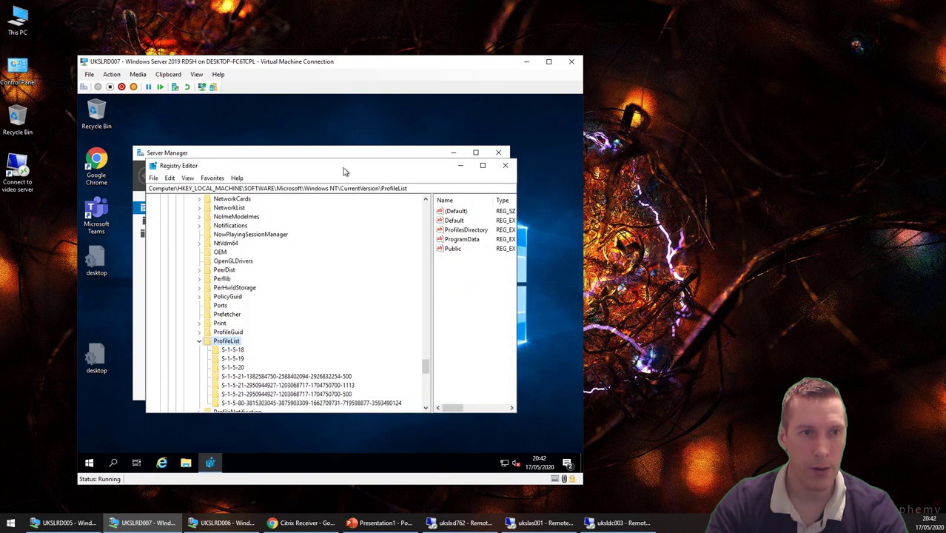
Maximise Registry Editor, inspect SOFTWARE\FSLogix\Profiles and its default value, and dismiss the Server Manager message.
double_click(344, 168)
drag(355, 391, 347, 143)
scroll(175, 222, up, 1)
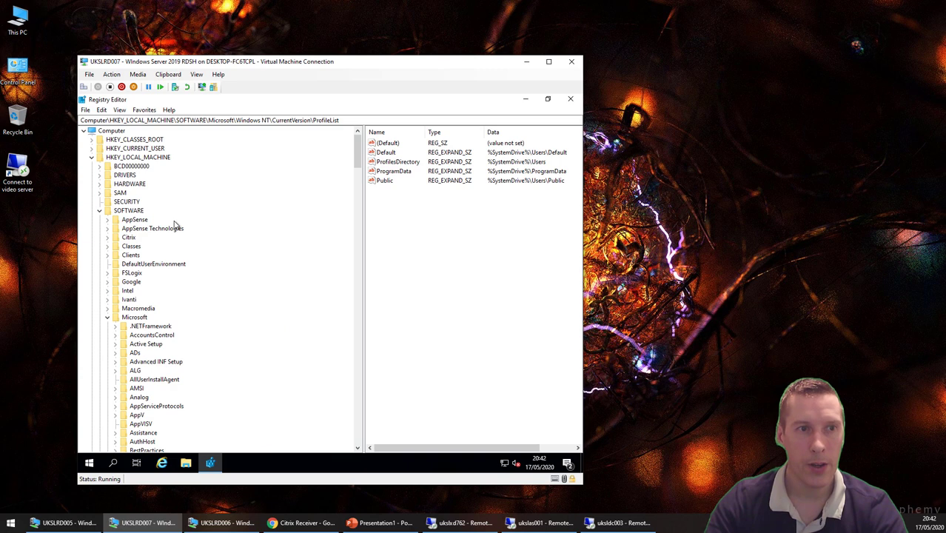
click(132, 318)
double_click(130, 320)
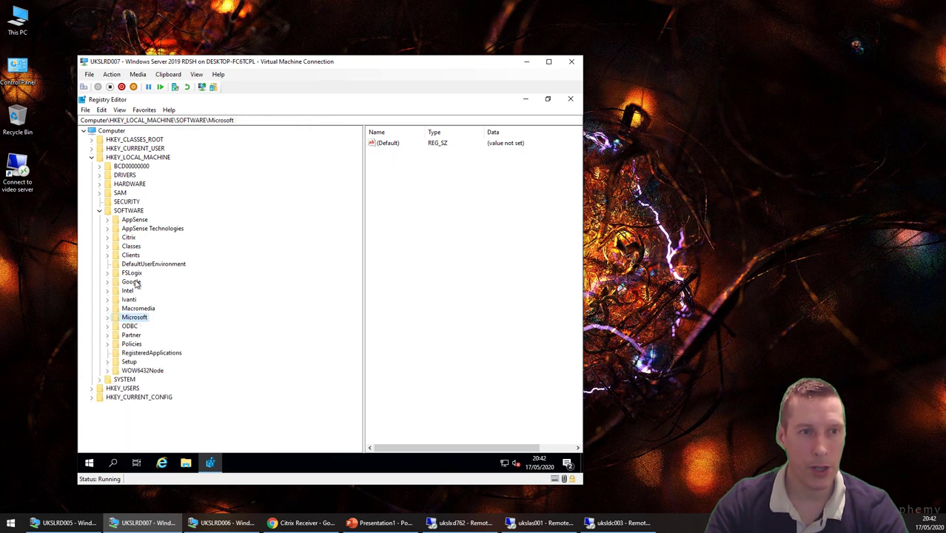
double_click(133, 273)
double_click(139, 299)
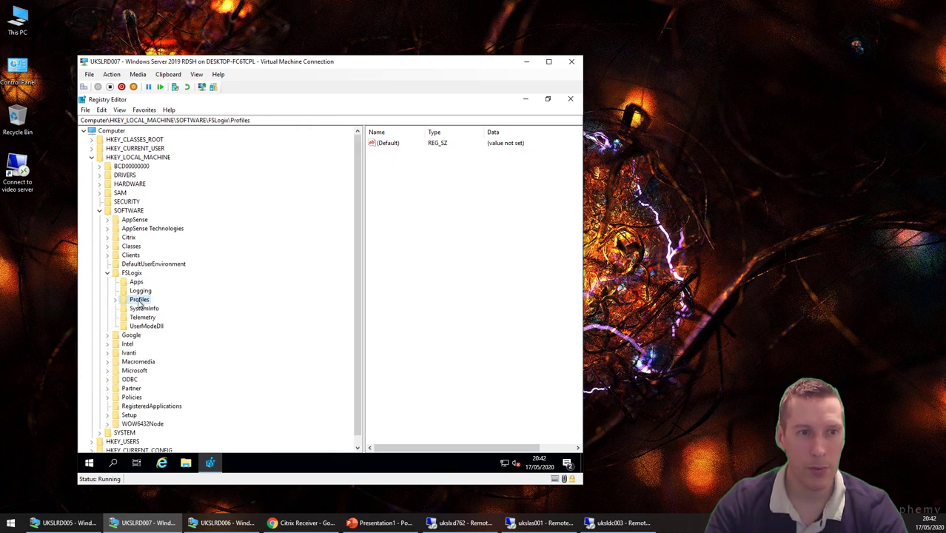
click(438, 194)
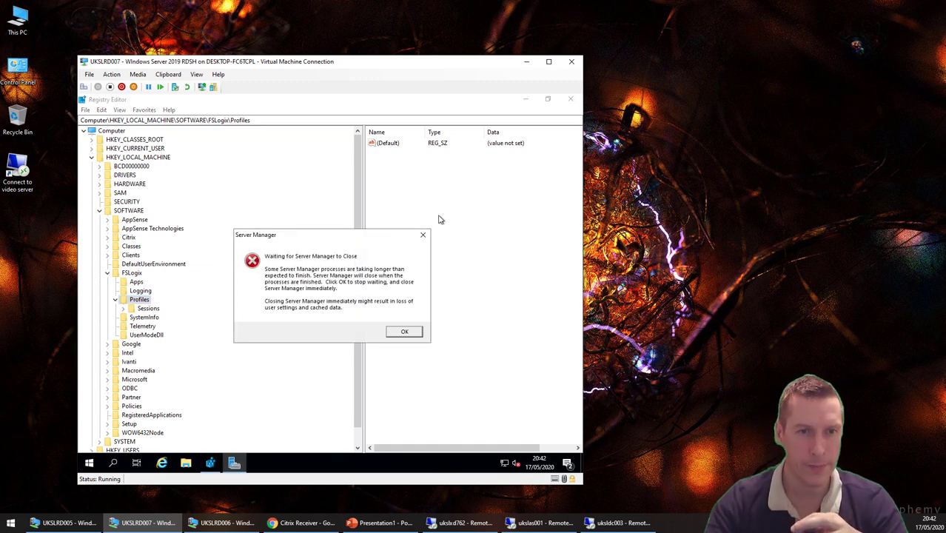
click(404, 330)
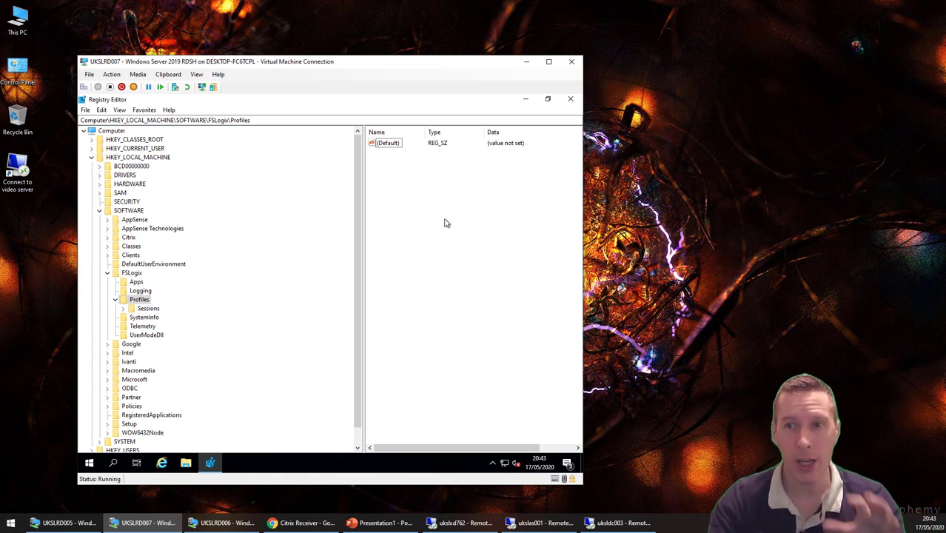
right_click(88, 462)
click(120, 417)
text(sysdm.cpl)
click(121, 416)
key(Return)
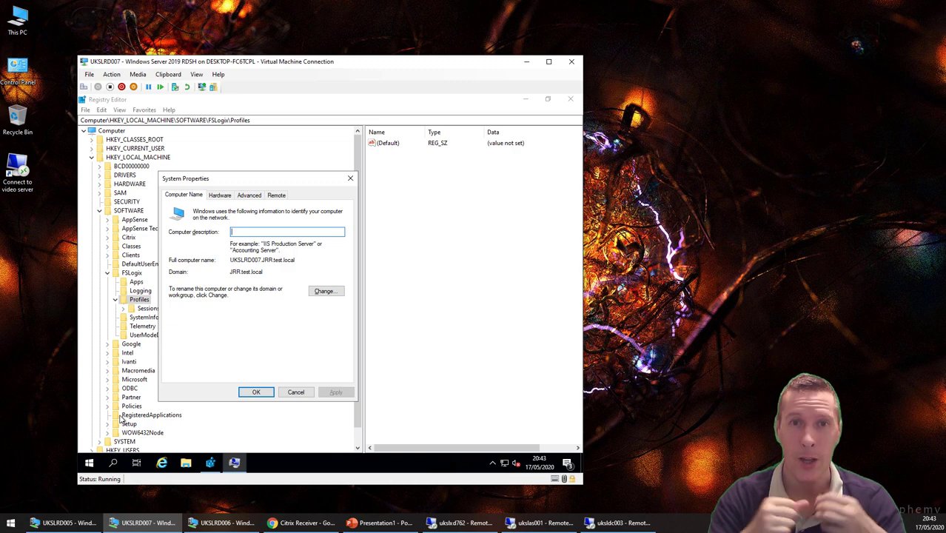
click(237, 196)
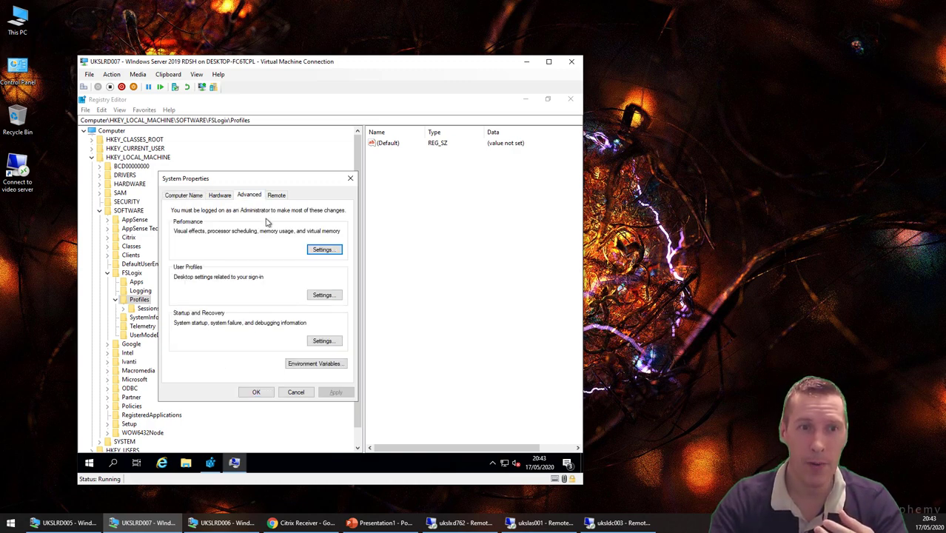
click(312, 364)
click(239, 314)
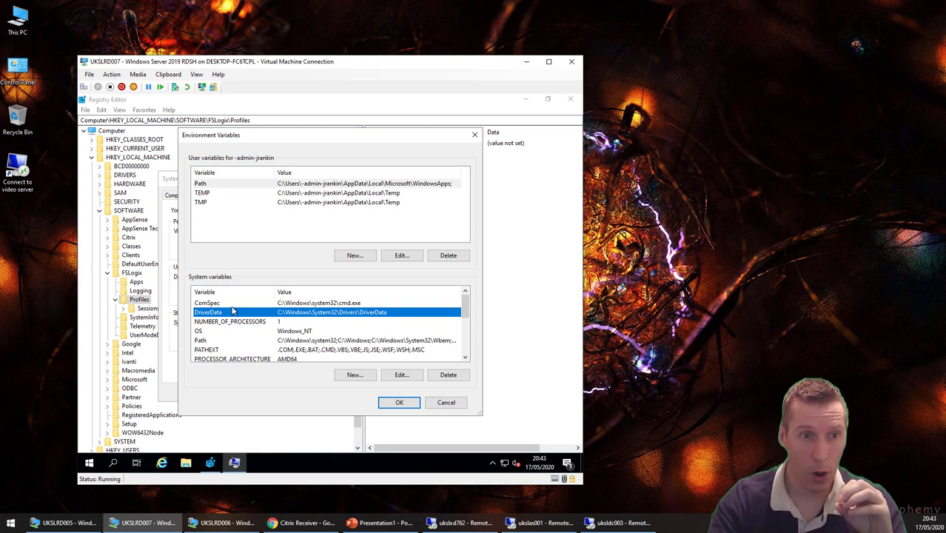
click(231, 305)
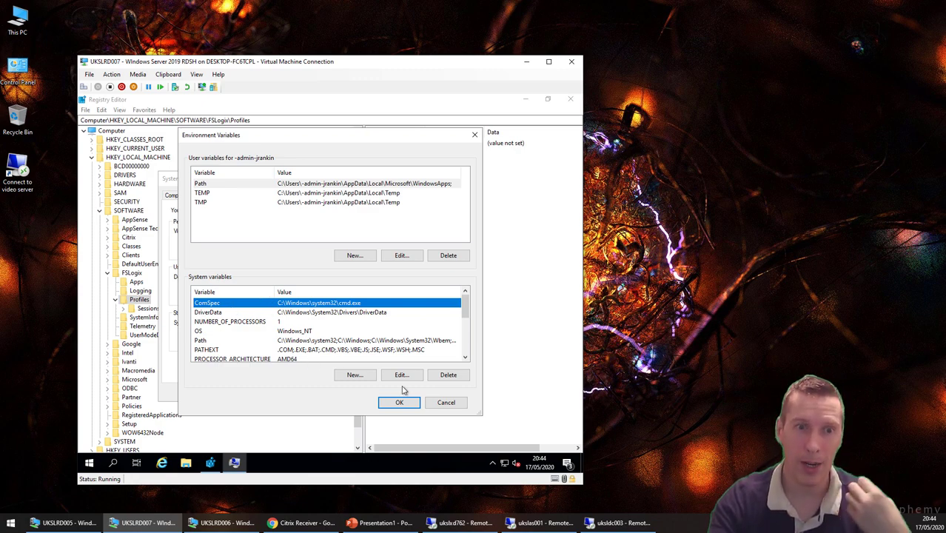
click(437, 404)
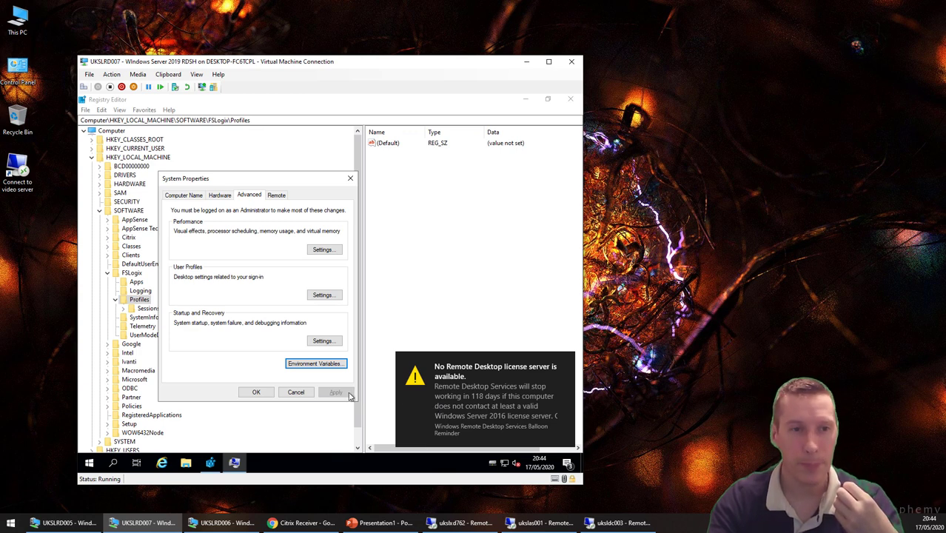
click(296, 392)
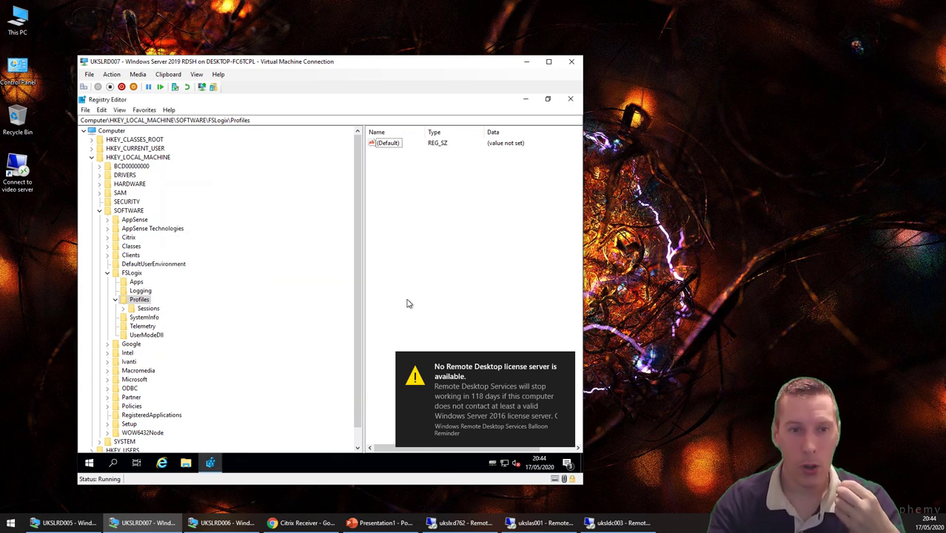
Dismiss the licence server notice and bring up Group Policy Management on the uksldc003 session.
click(564, 363)
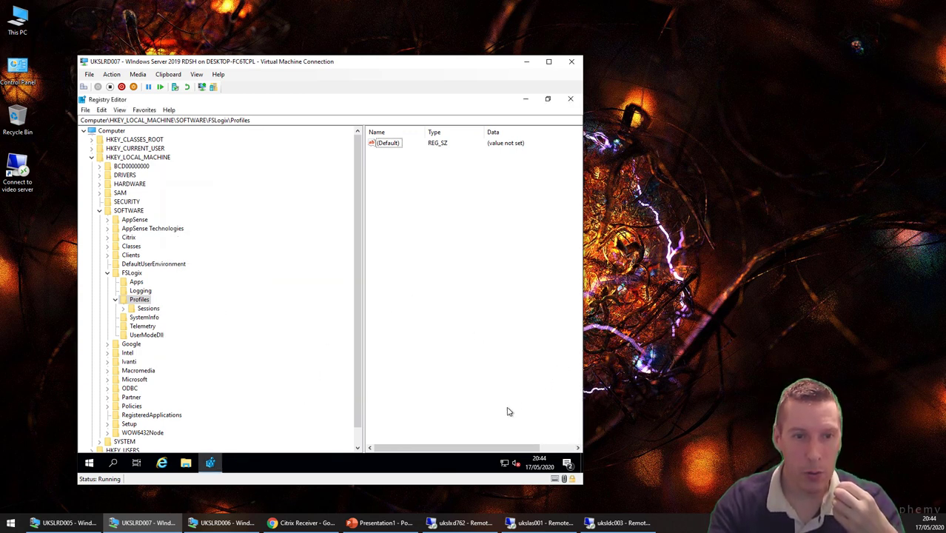
click(601, 523)
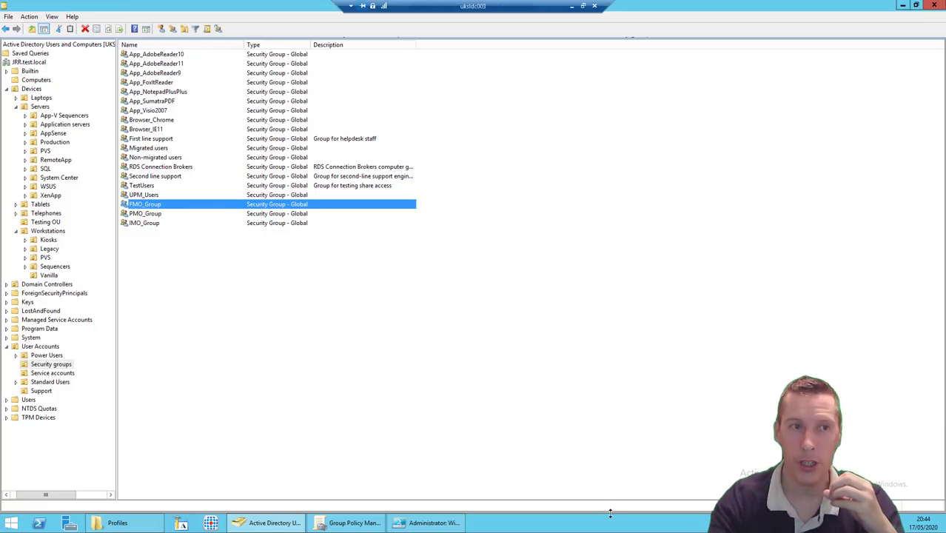
click(362, 523)
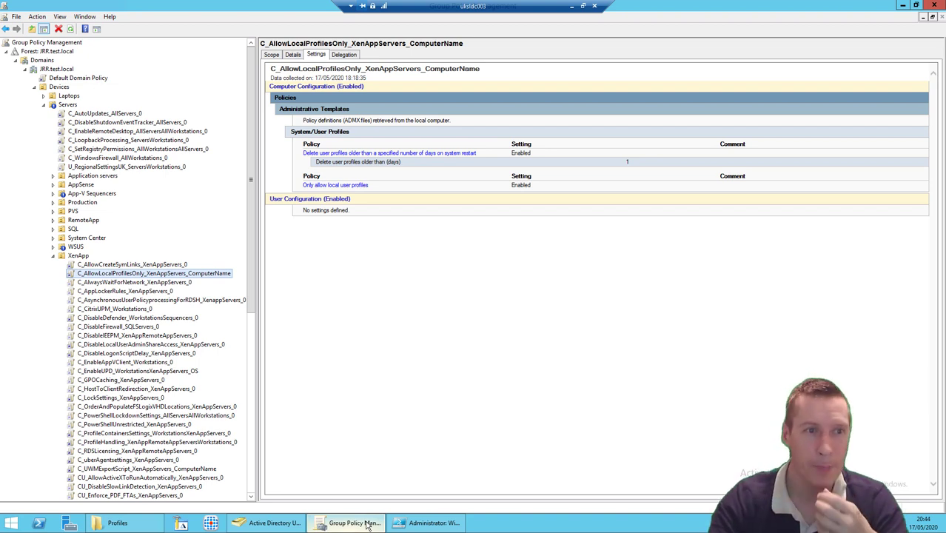
Read the GPO's 'Only allow local user profiles' policy explanation.
right_click(167, 271)
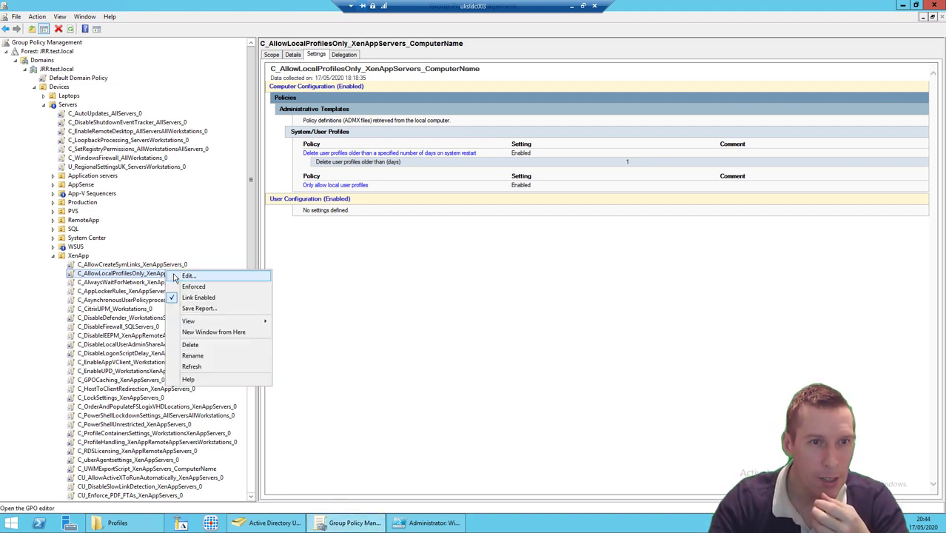
click(357, 272)
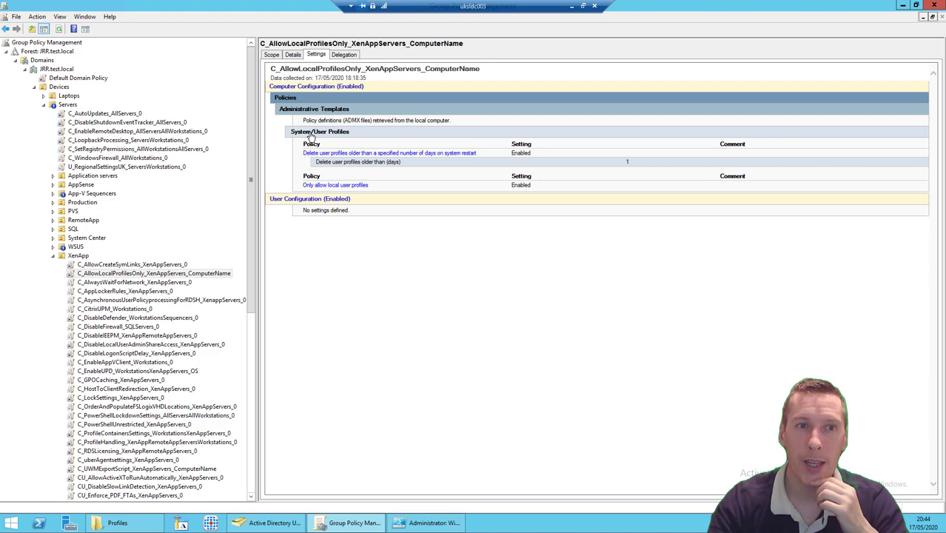
click(339, 186)
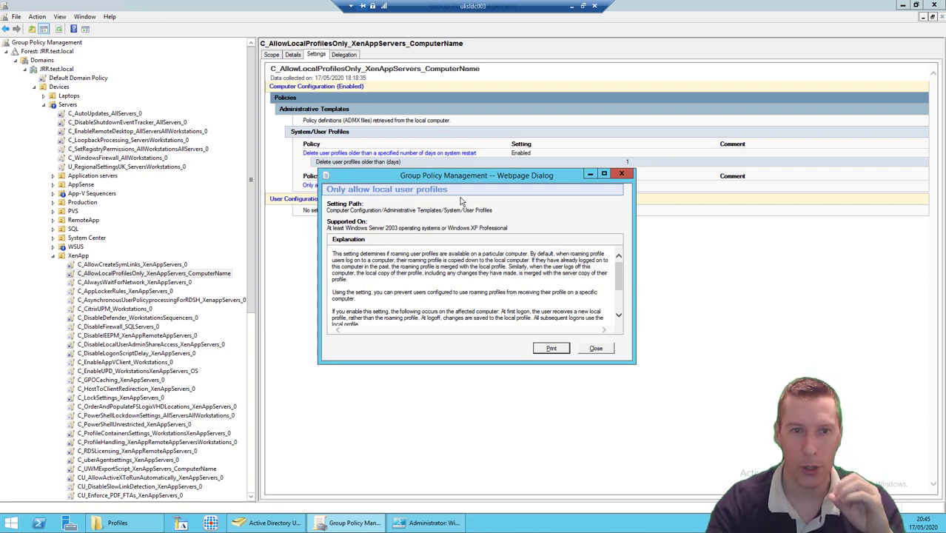
click(596, 349)
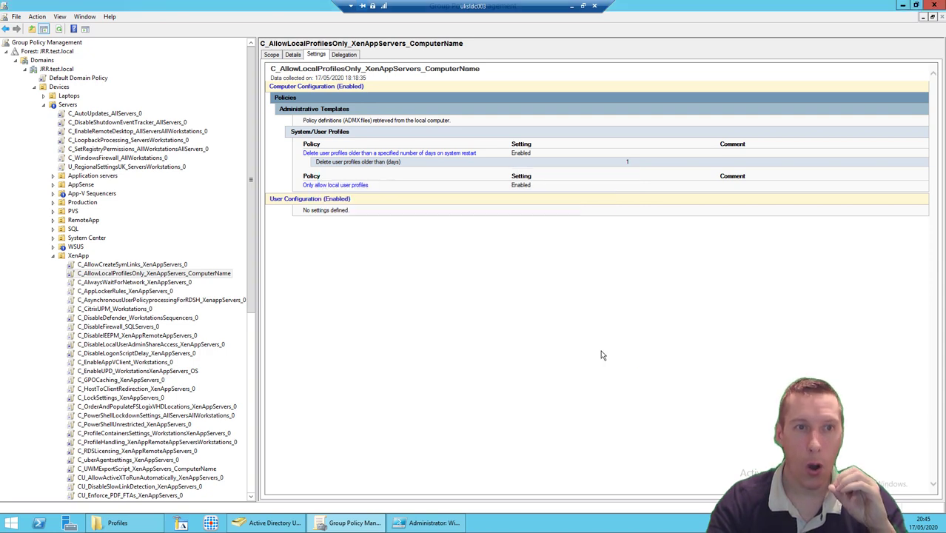
Read the delete-old-user-profiles policy explanation, then minimise the domain controller session.
click(435, 152)
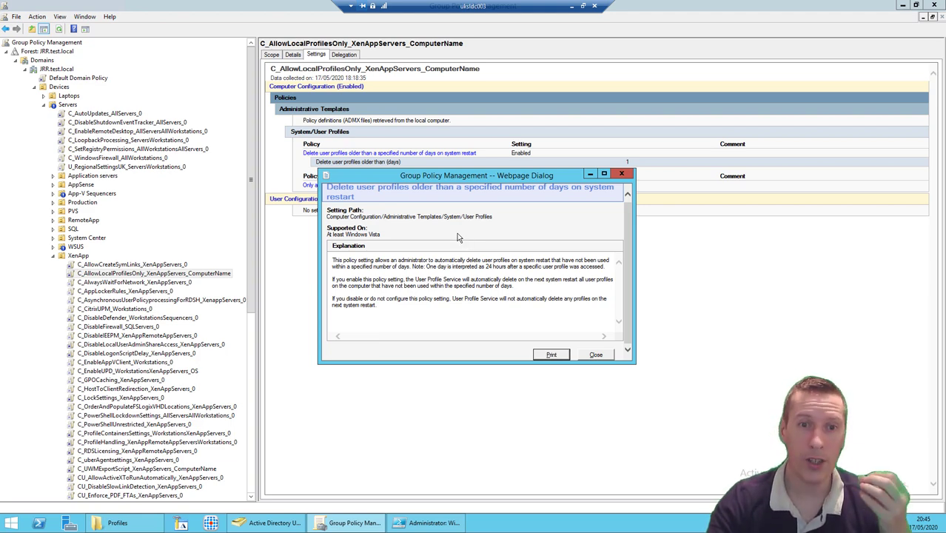
click(591, 354)
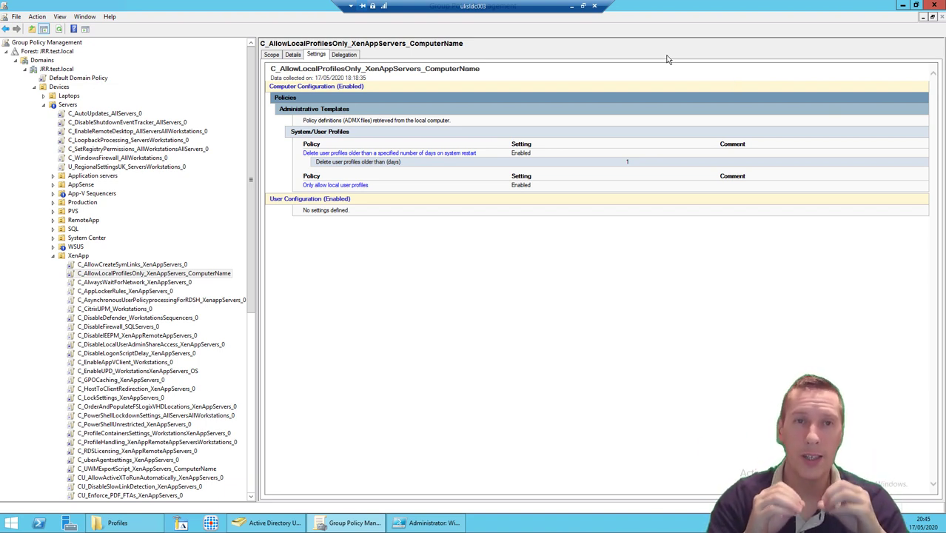
click(572, 7)
On the ukslas001 session, show Environment Manager's Policy Configuration home page with its Computer and User triggers.
click(545, 523)
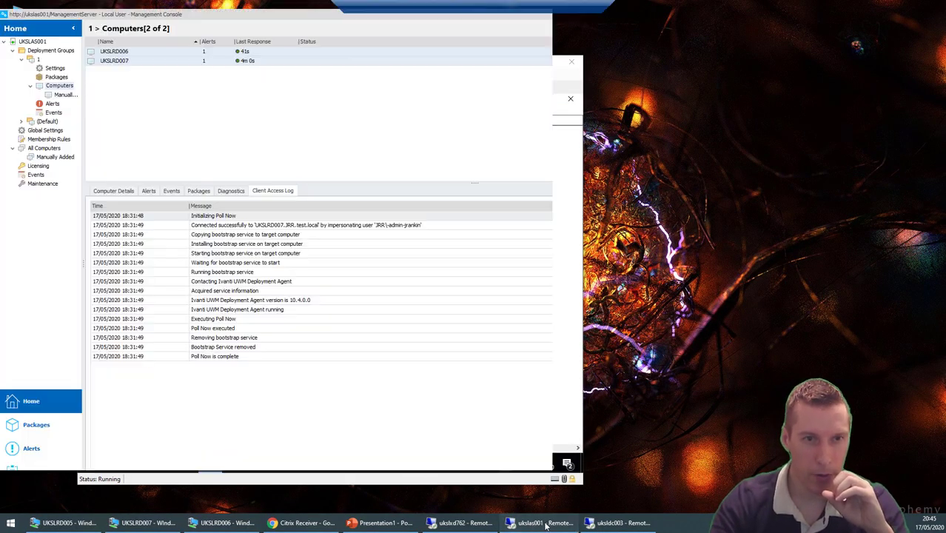
click(155, 523)
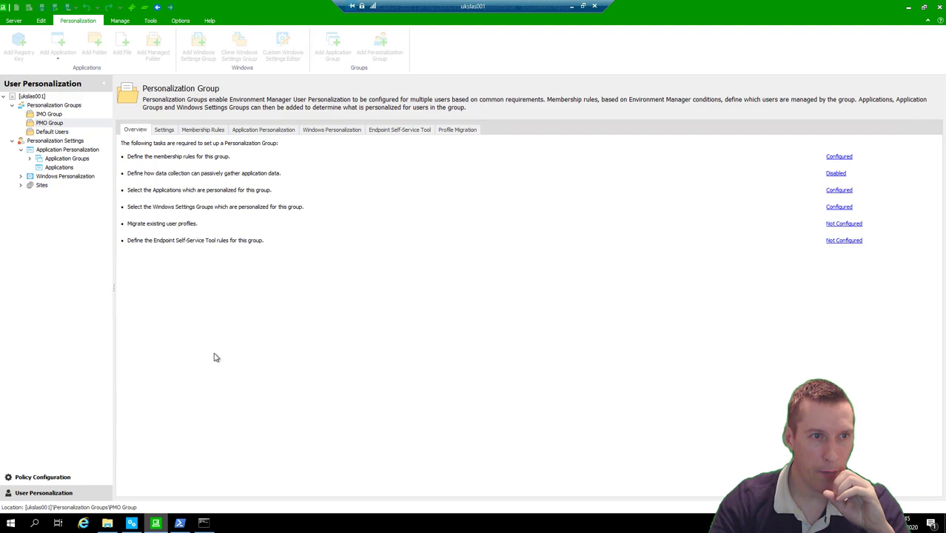
click(37, 478)
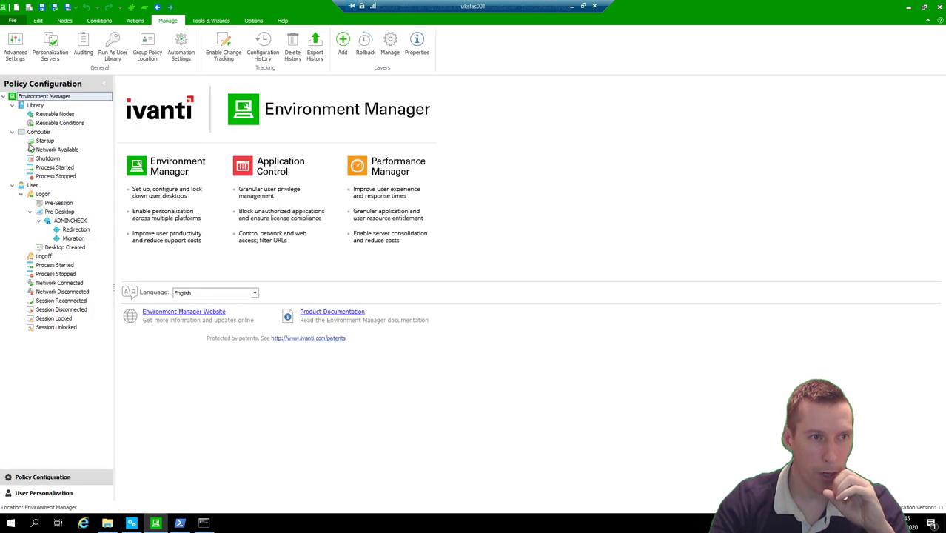
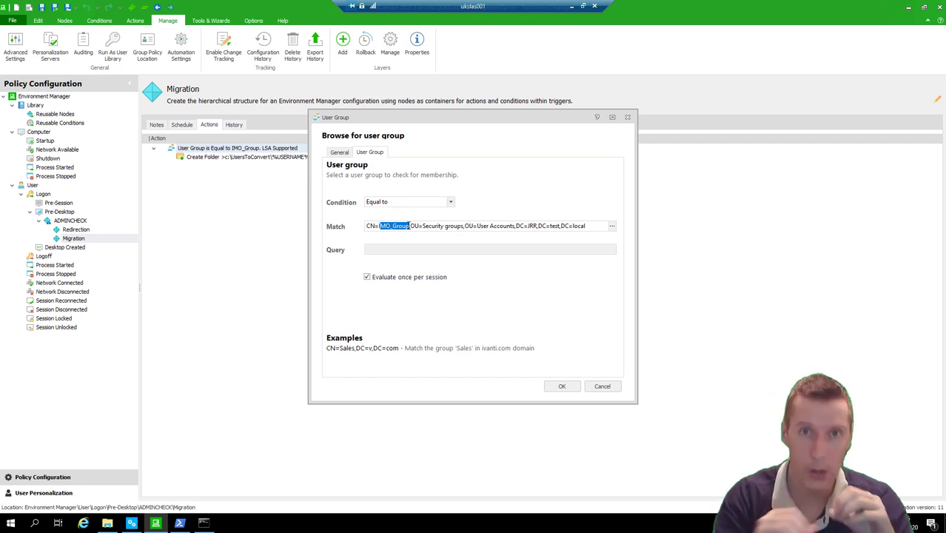
Close the User Group condition unchanged and review the Create Folder path c:\UsersToConvert\%USERNAME% without editing.
click(602, 386)
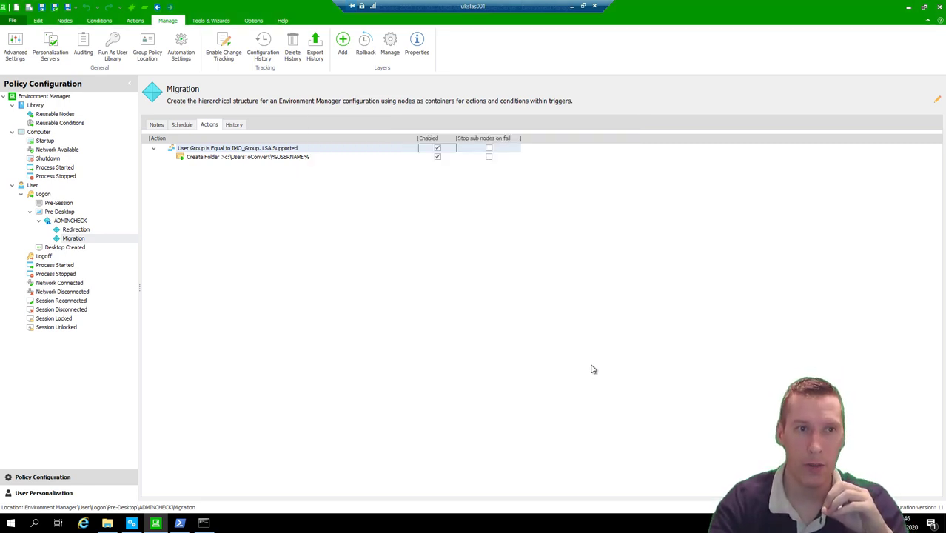
double_click(273, 157)
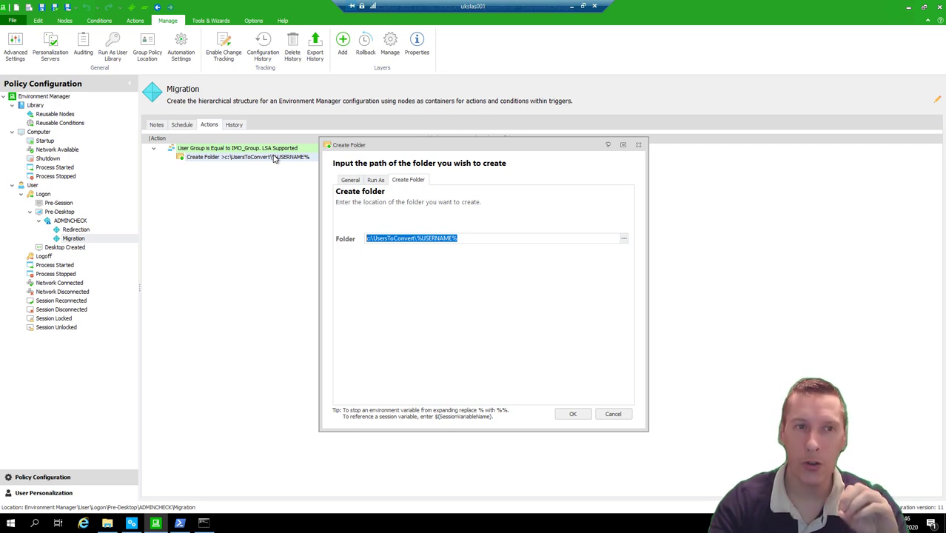
click(463, 238)
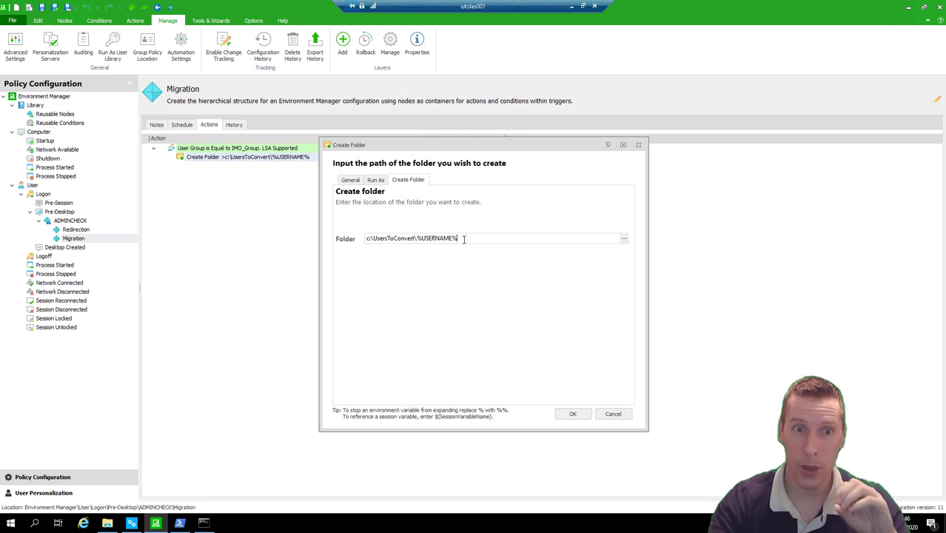
drag(463, 238, 347, 241)
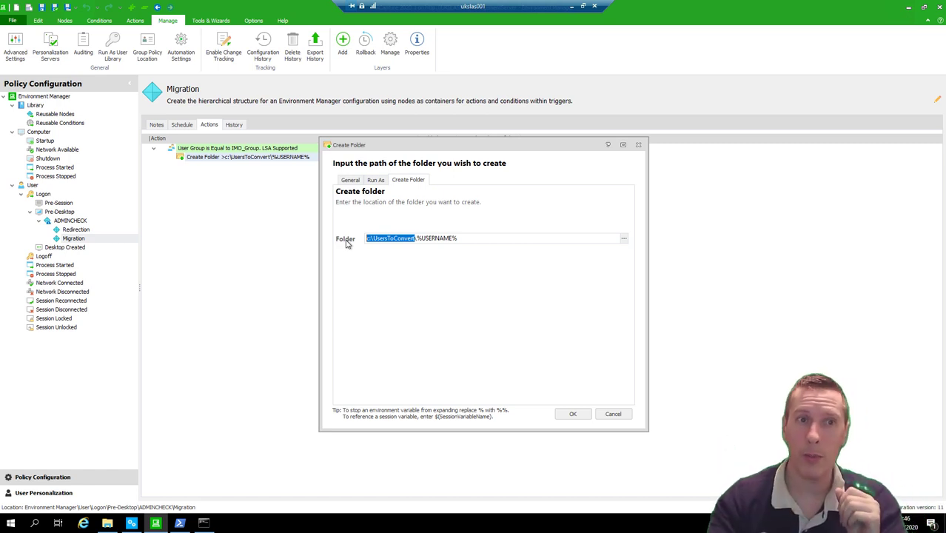
click(613, 413)
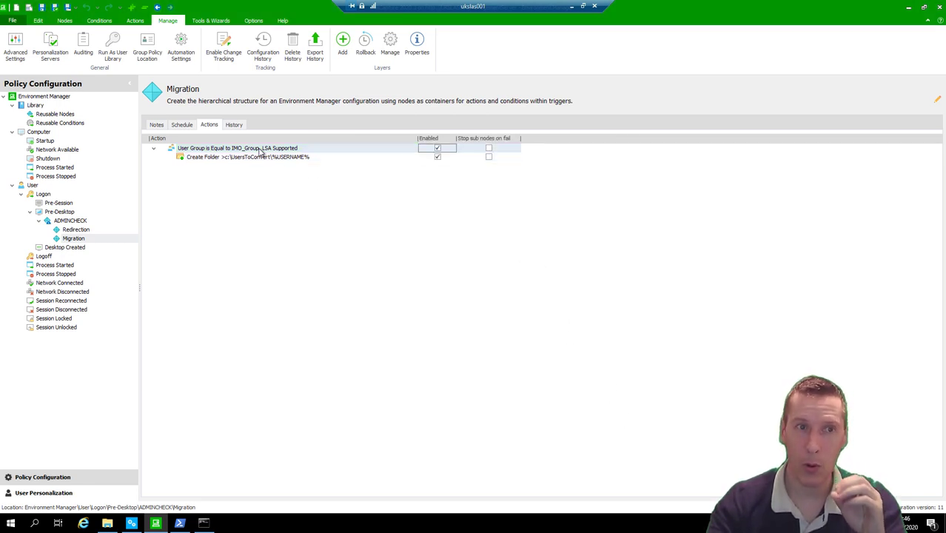
Save and unlock the Migration configuration for Use Latest deployment, then minimise the console session.
click(12, 19)
mouse_move(34, 75)
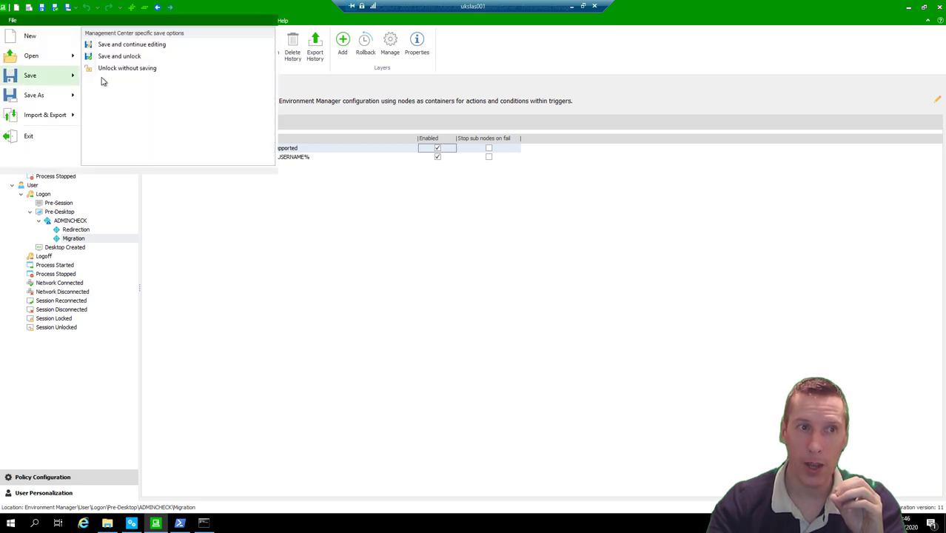
click(130, 57)
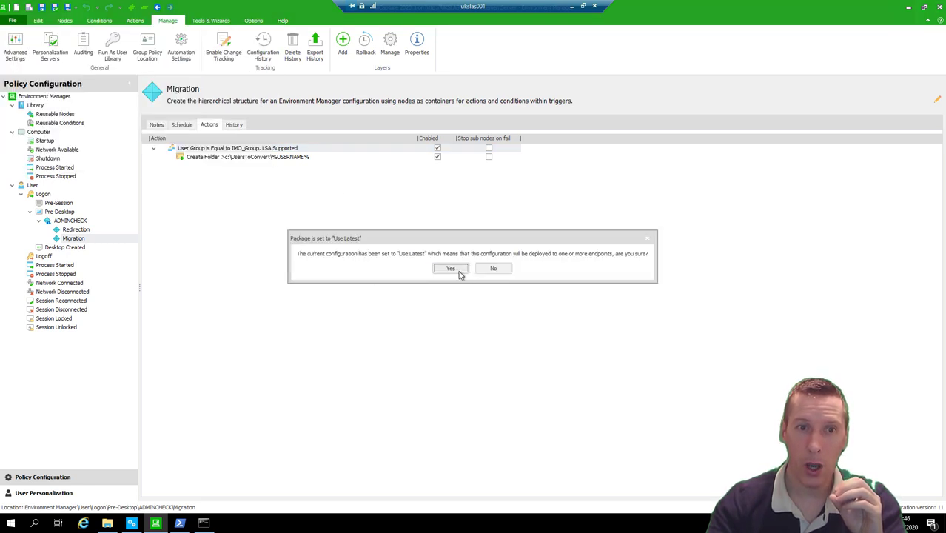
click(458, 272)
click(557, 334)
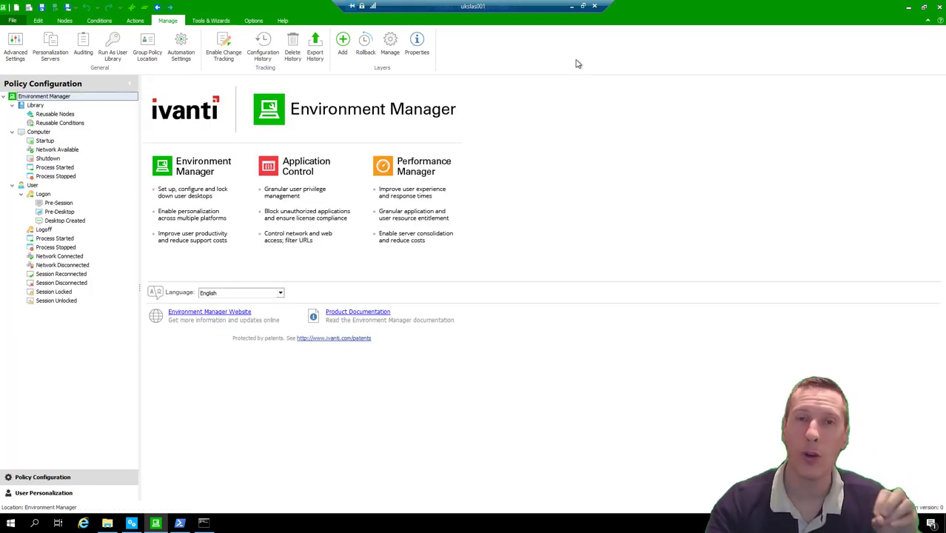
click(571, 7)
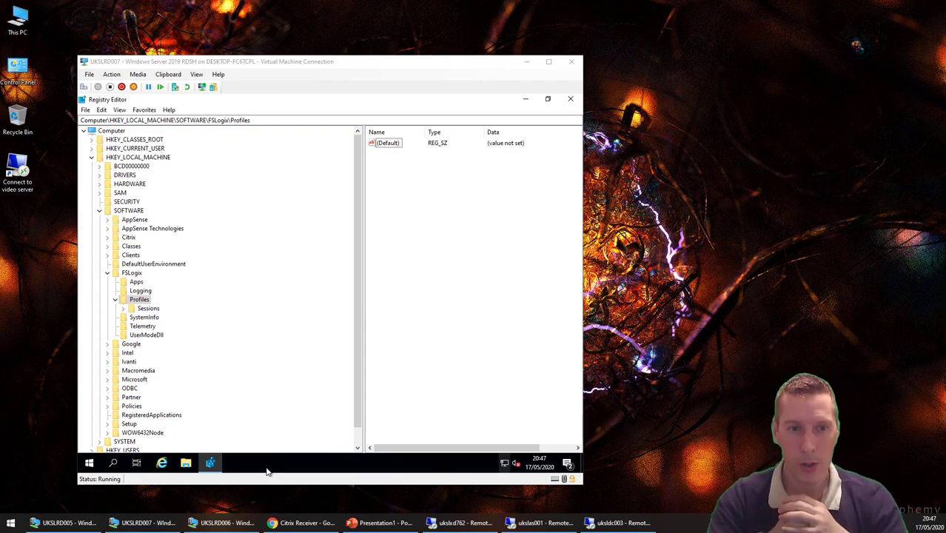
Close Registry Editor on UKSLRD007 and bring the UKSLRD005 virtual machine window forward.
click(570, 99)
click(527, 62)
click(63, 523)
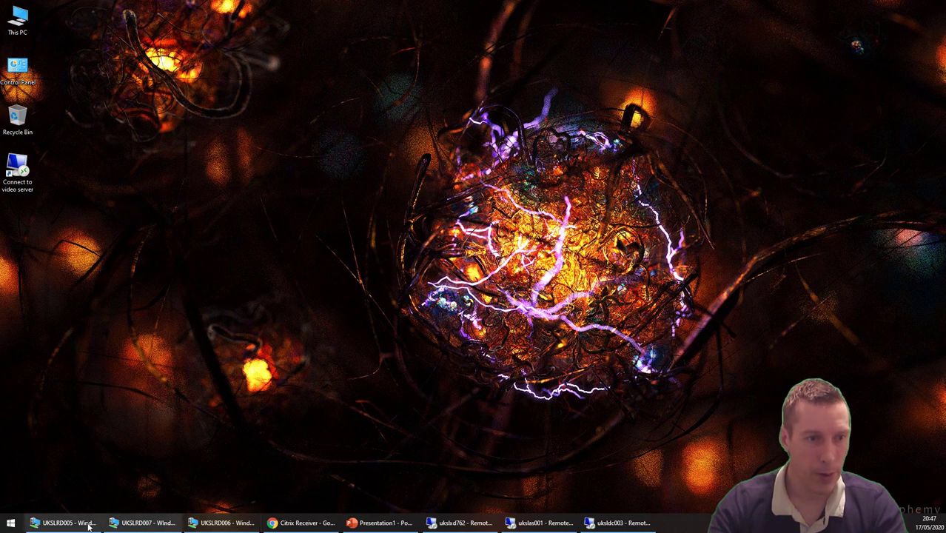
Sign in to UKSLRD005 with the admin account name and its password.
click(309, 33)
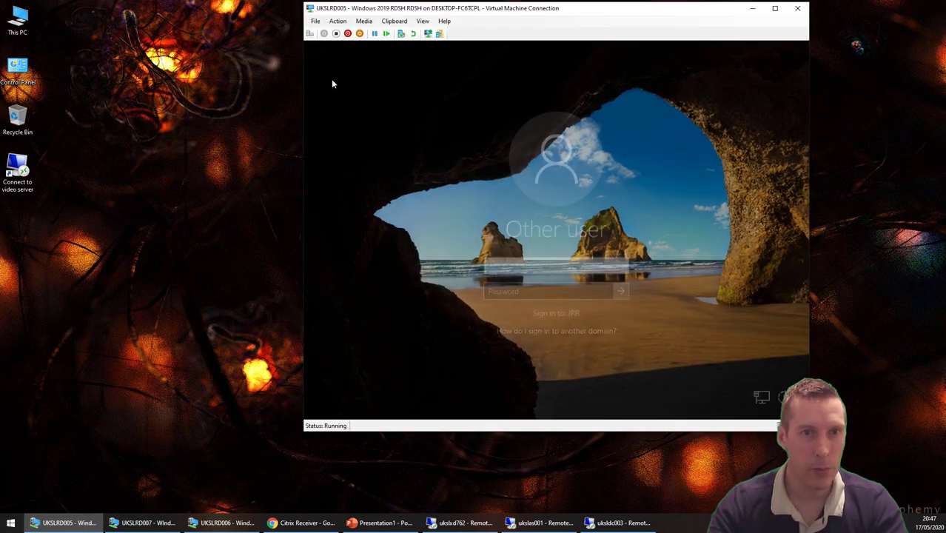
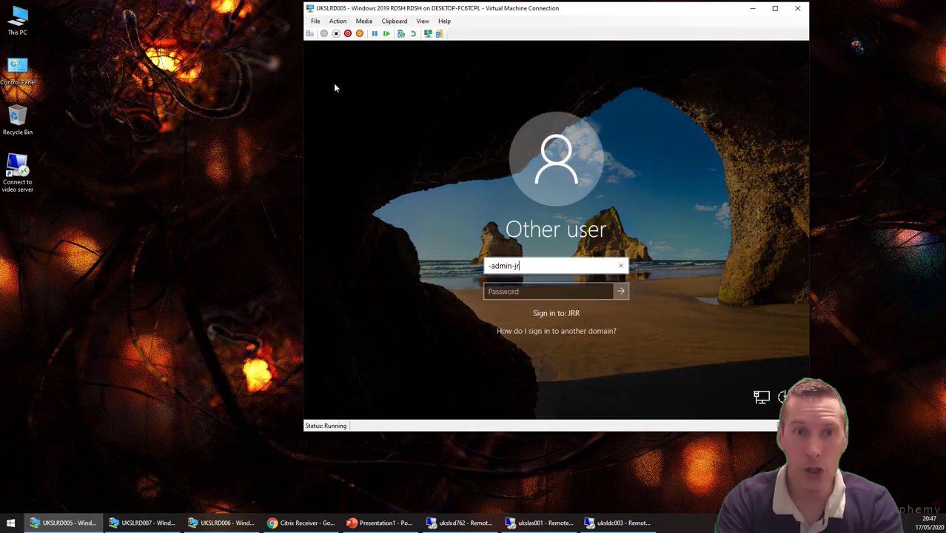
key(Tab)
text(p************)
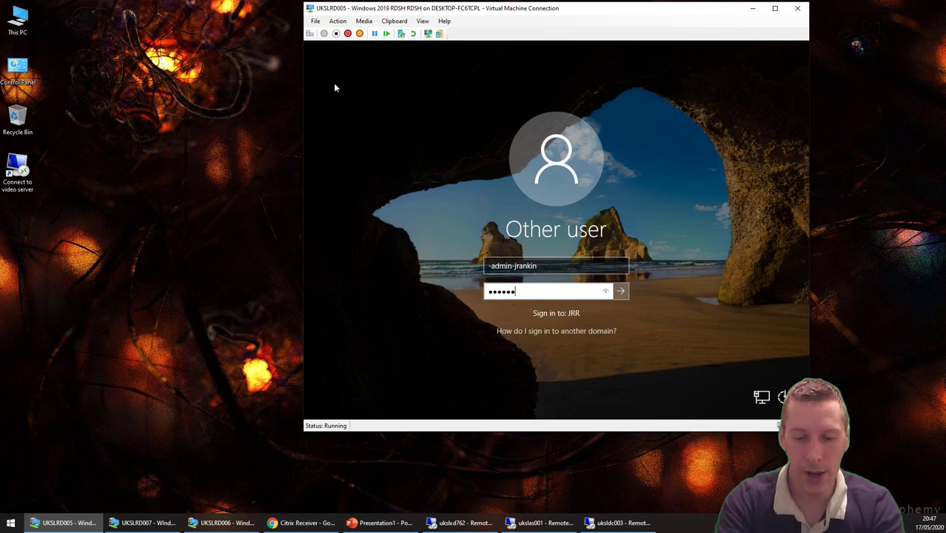
key(Return)
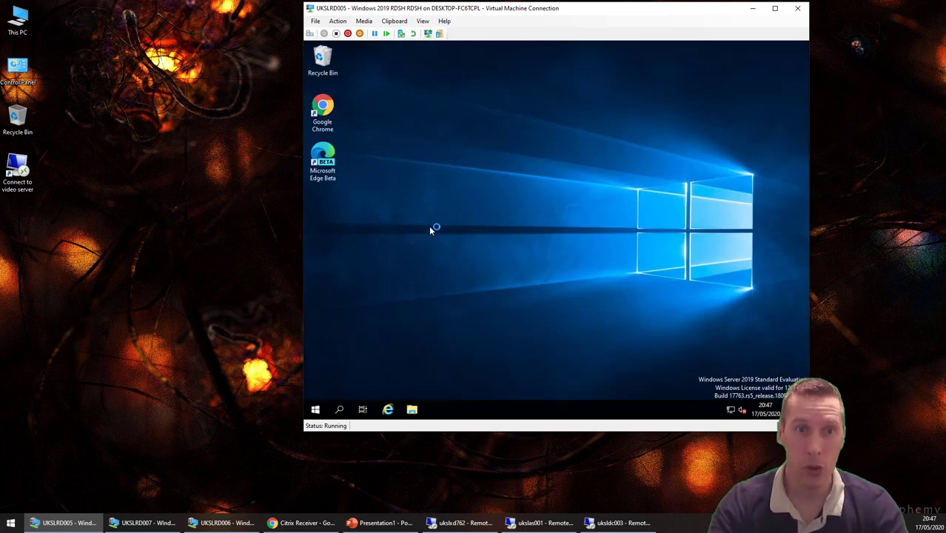
right_click(316, 415)
click(344, 365)
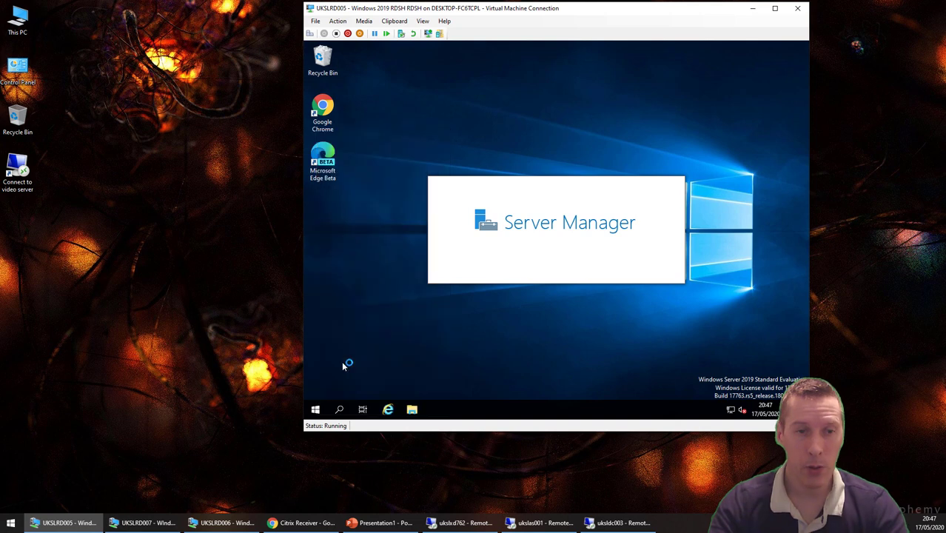
text(appwiz.cpl)
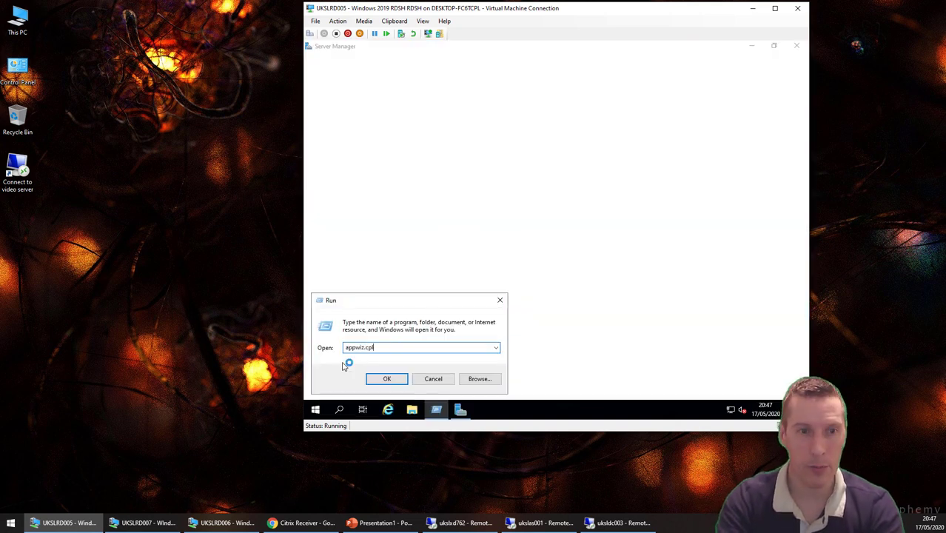
key(Return)
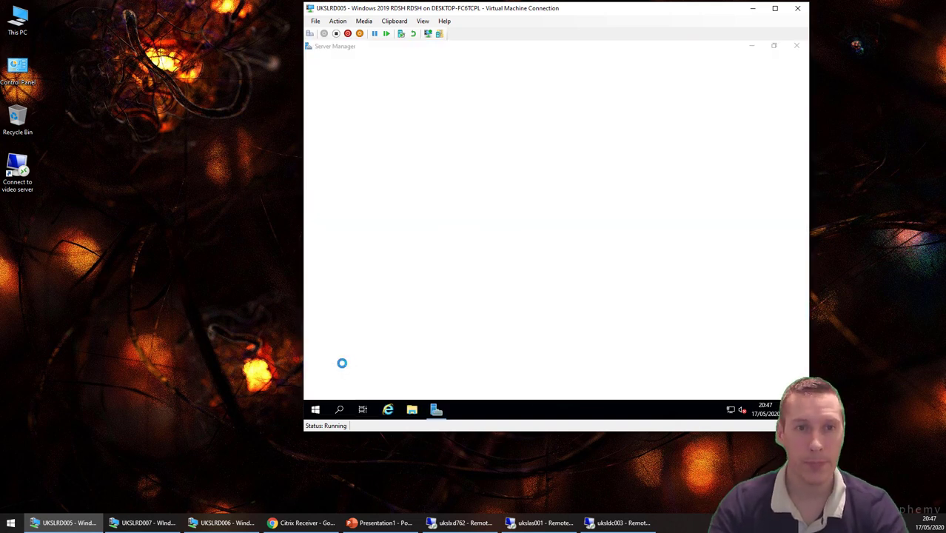
click(505, 213)
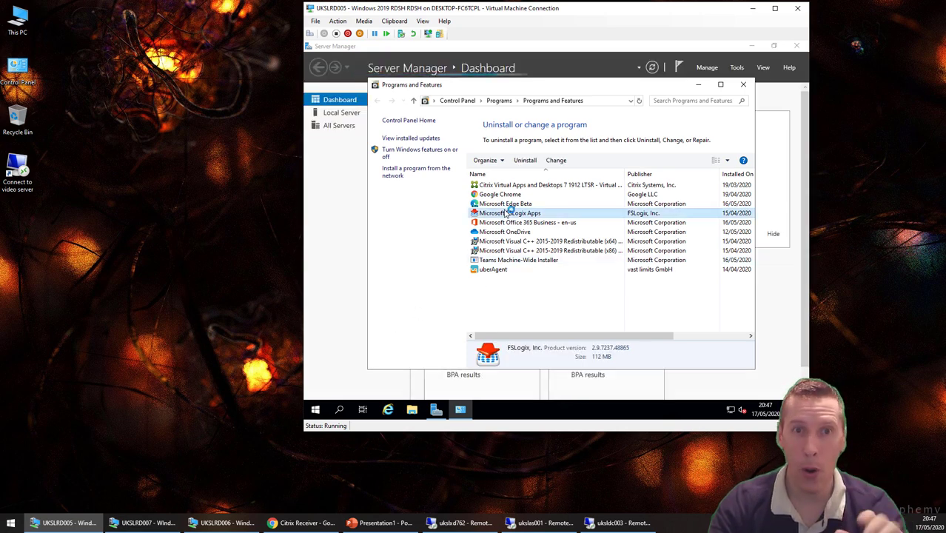
click(752, 85)
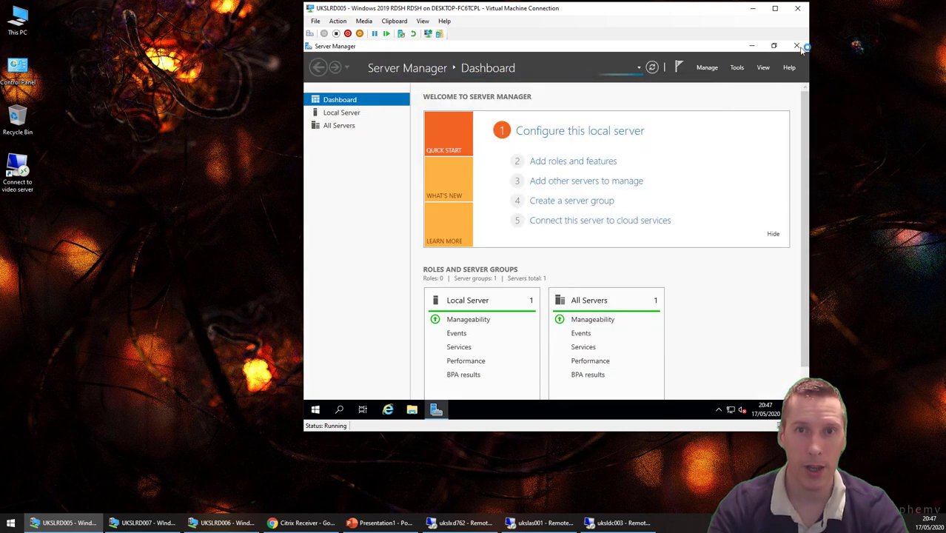
Launch regedit from the Run box and expand HKLM\SOFTWARE\FSLogix\Profiles.
right_click(318, 412)
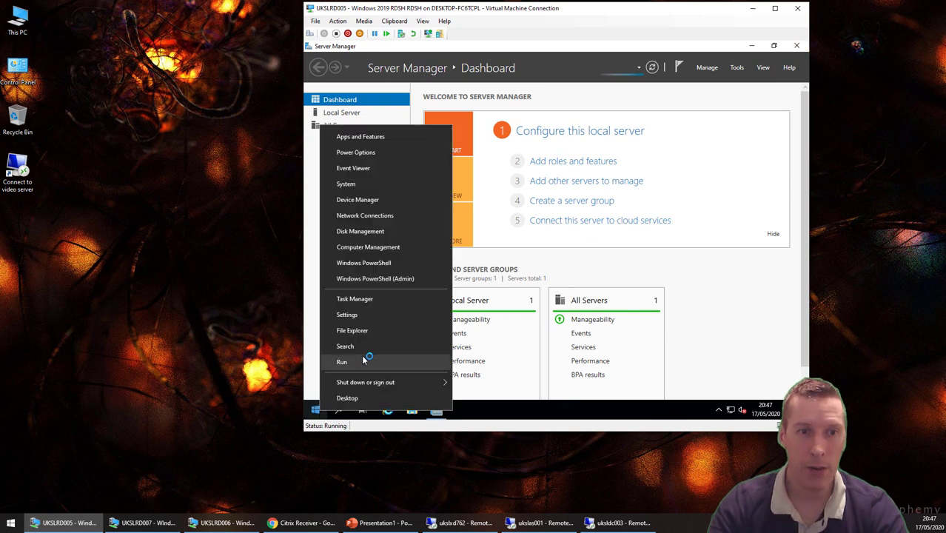
click(363, 361)
text(regedit)
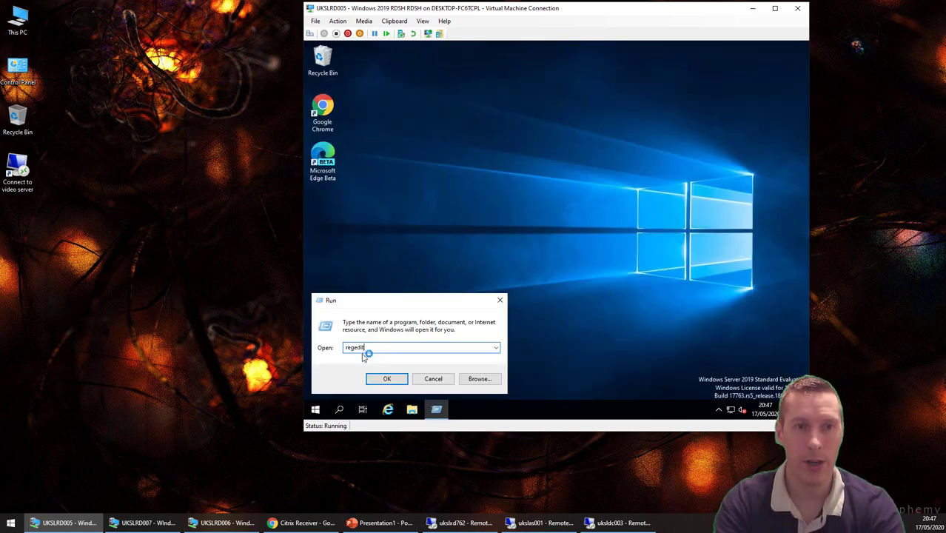
key(Return)
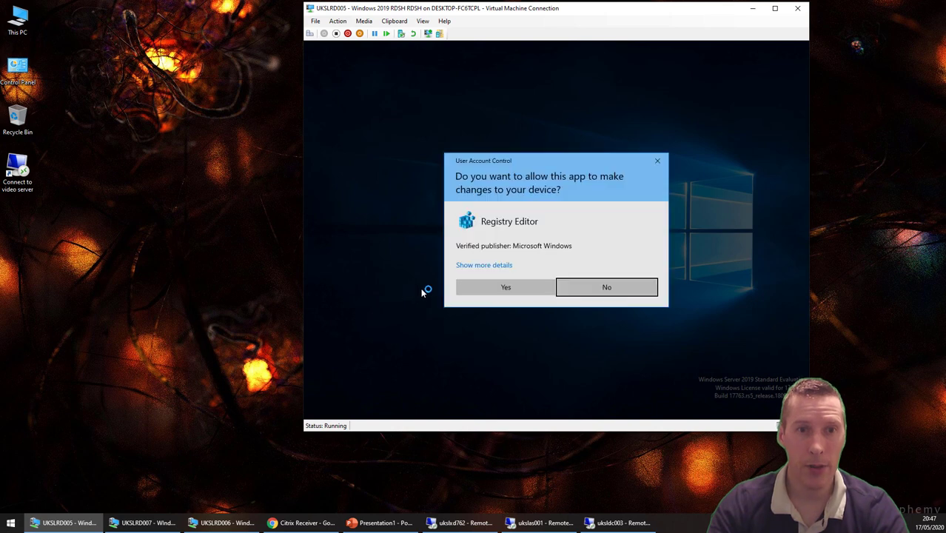
click(496, 289)
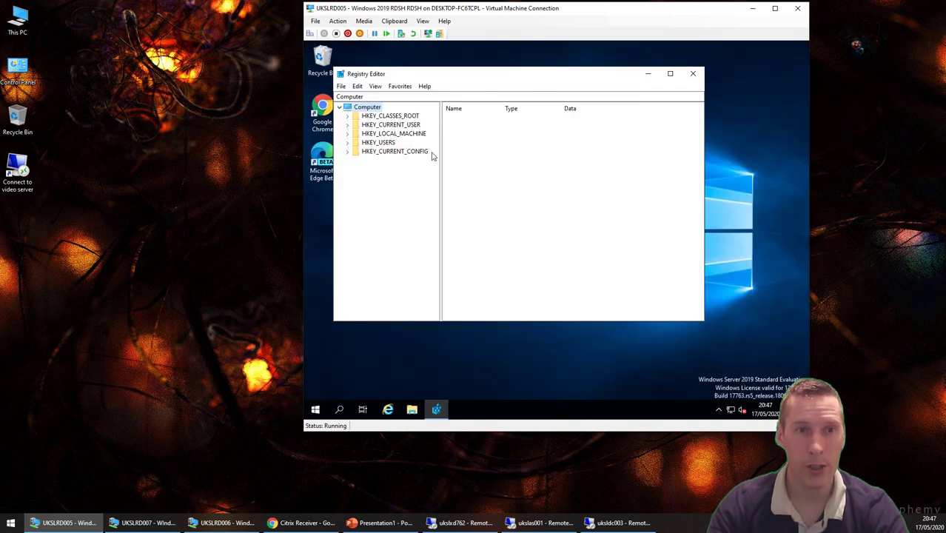
double_click(393, 133)
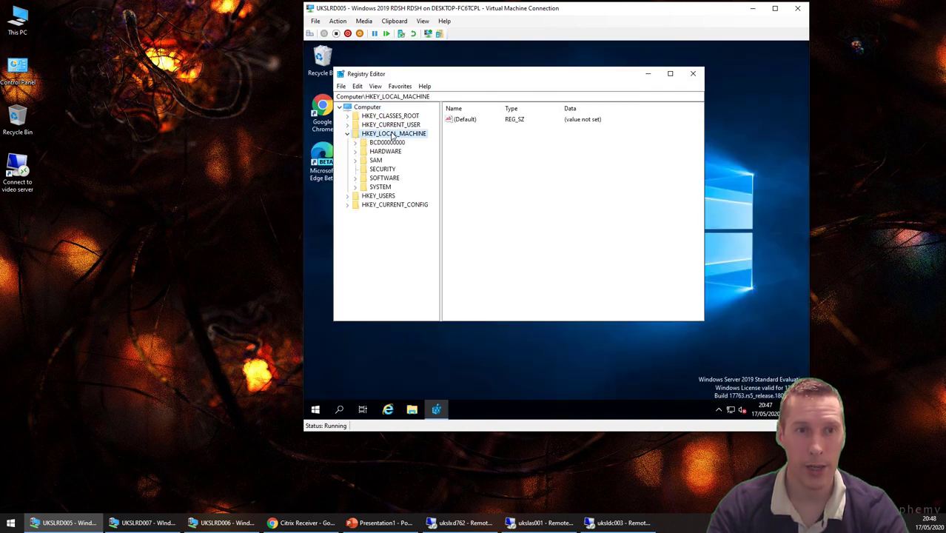
double_click(384, 177)
double_click(388, 196)
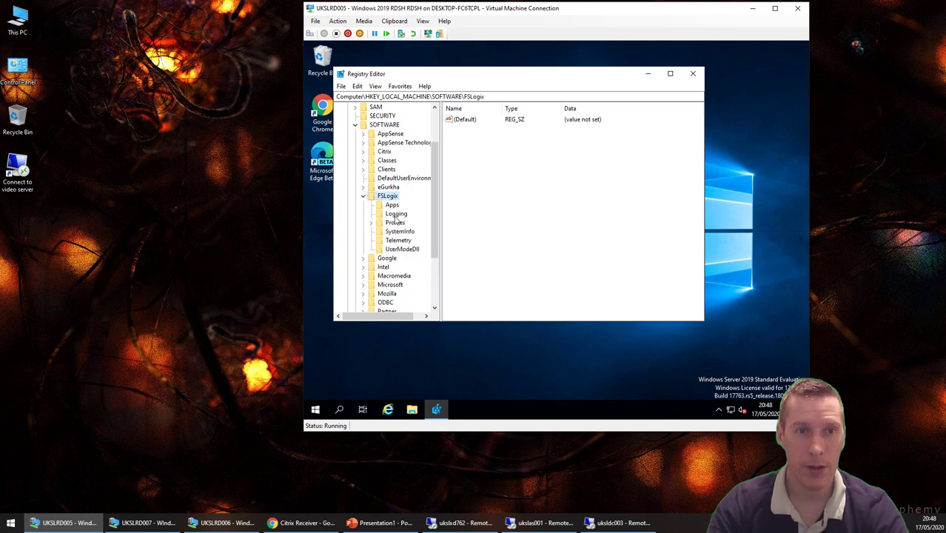
double_click(394, 222)
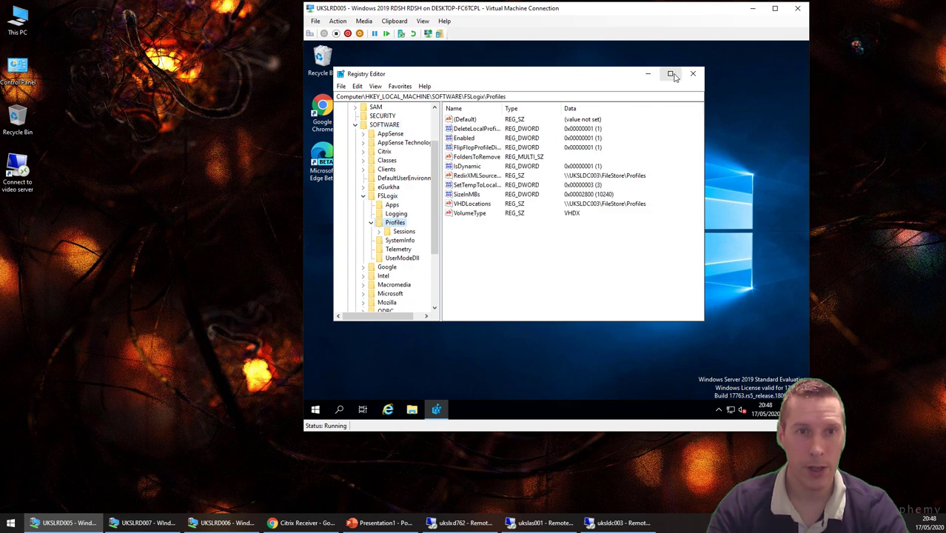
Review the Enabled, redirection XML and VHDLocations values unchanged, then close Registry Editor and the Server Manager warning.
click(670, 74)
click(441, 110)
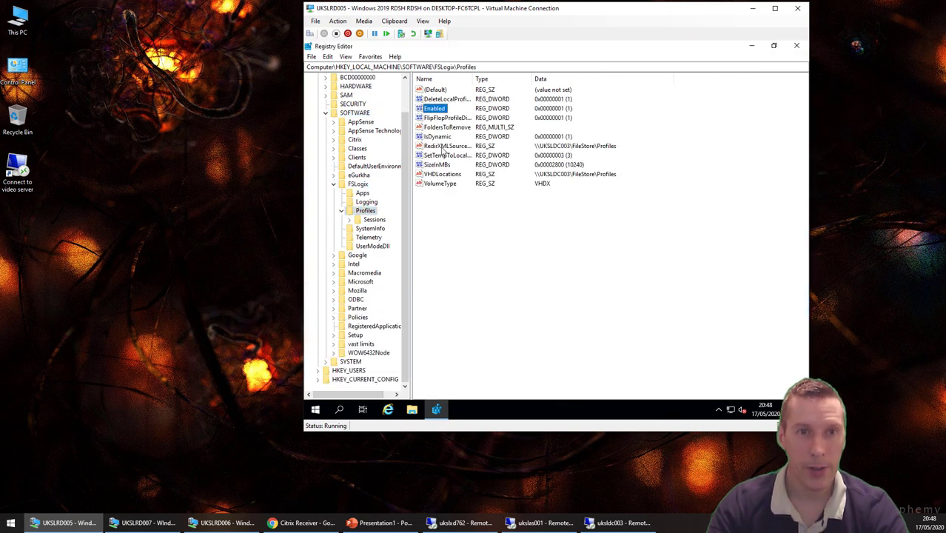
click(443, 147)
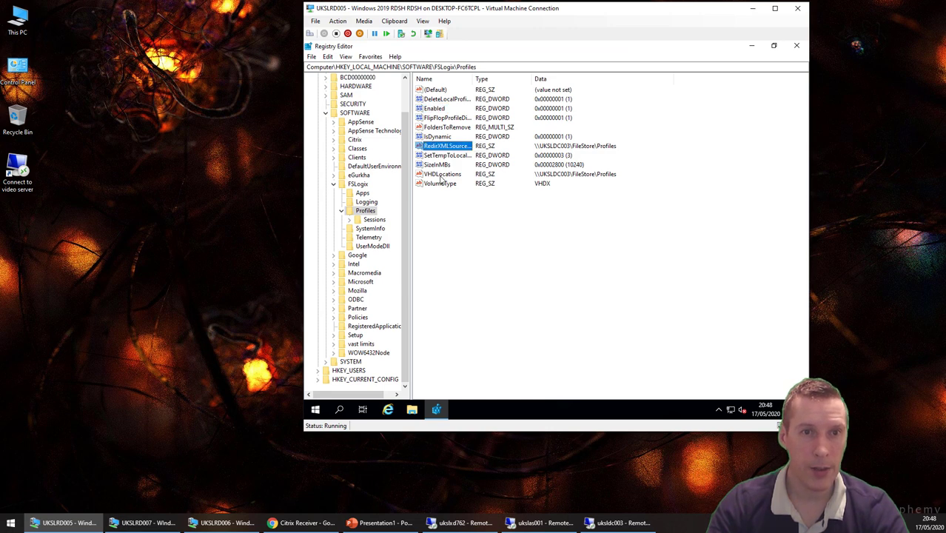
double_click(442, 174)
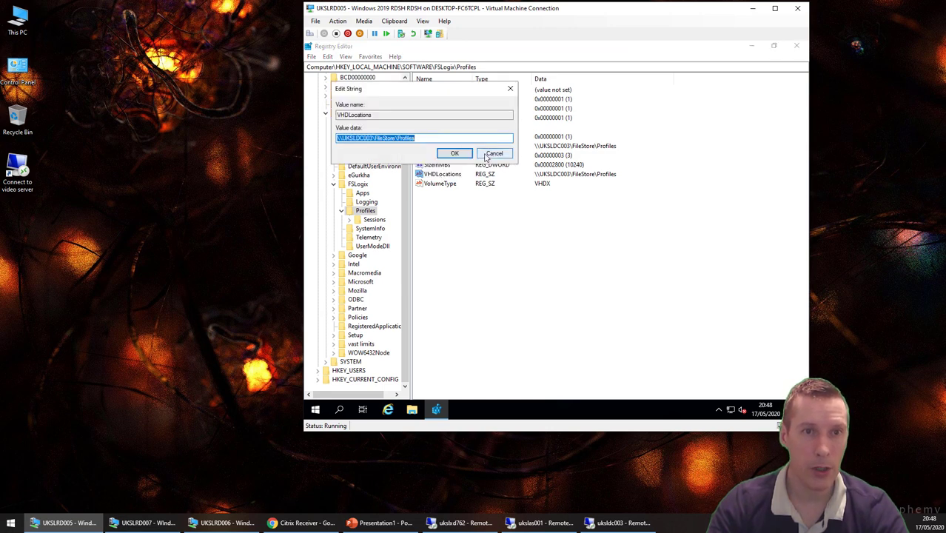
click(489, 154)
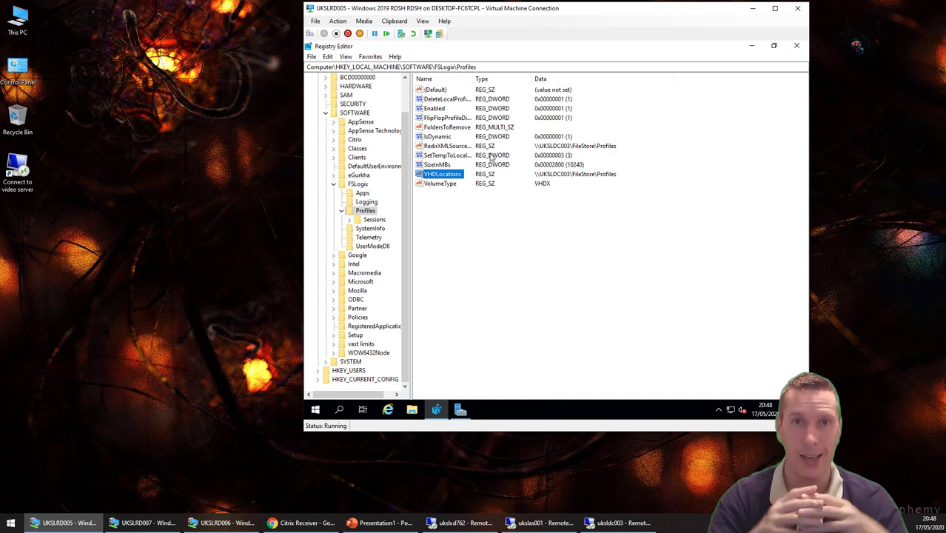
click(798, 47)
click(629, 276)
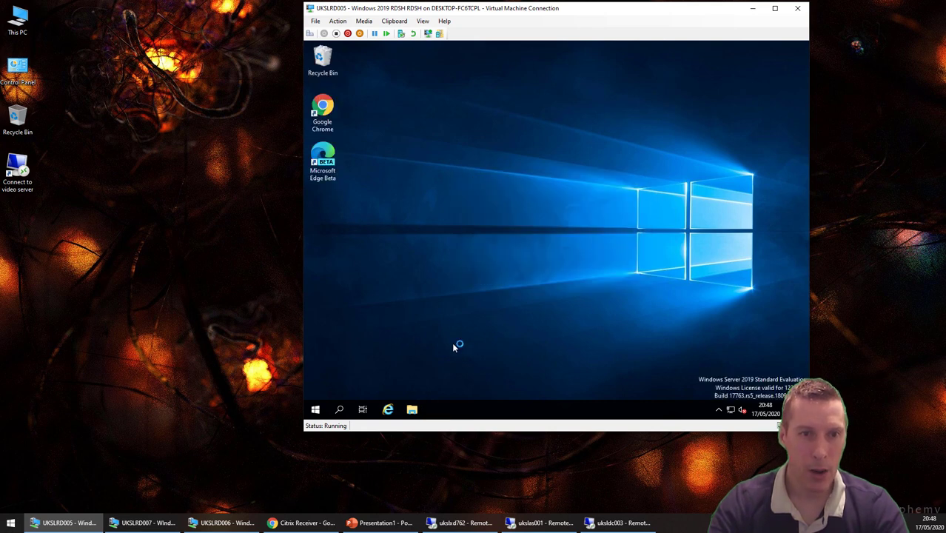
Sign out of UKSLRD005 and switch to the ukslas001 Environment Manager session.
right_click(315, 409)
mouse_move(440, 379)
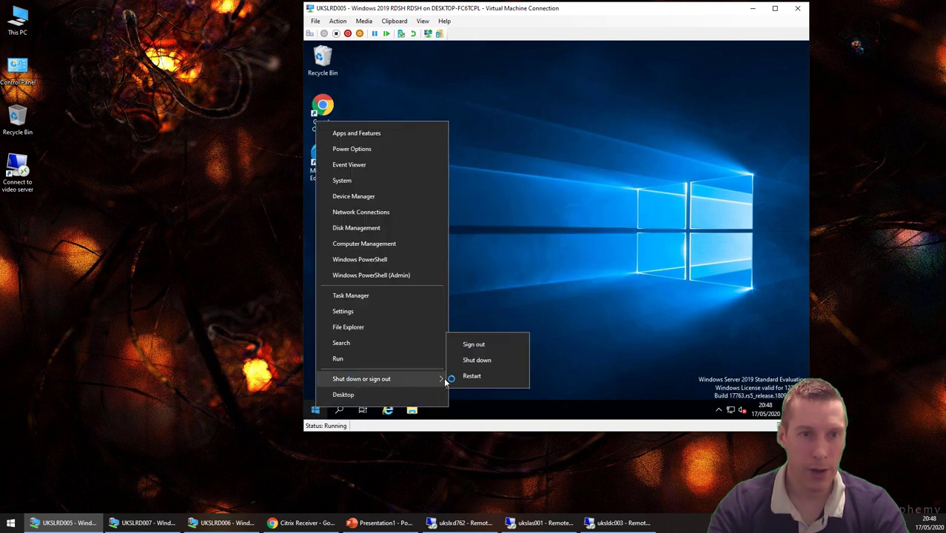
click(474, 344)
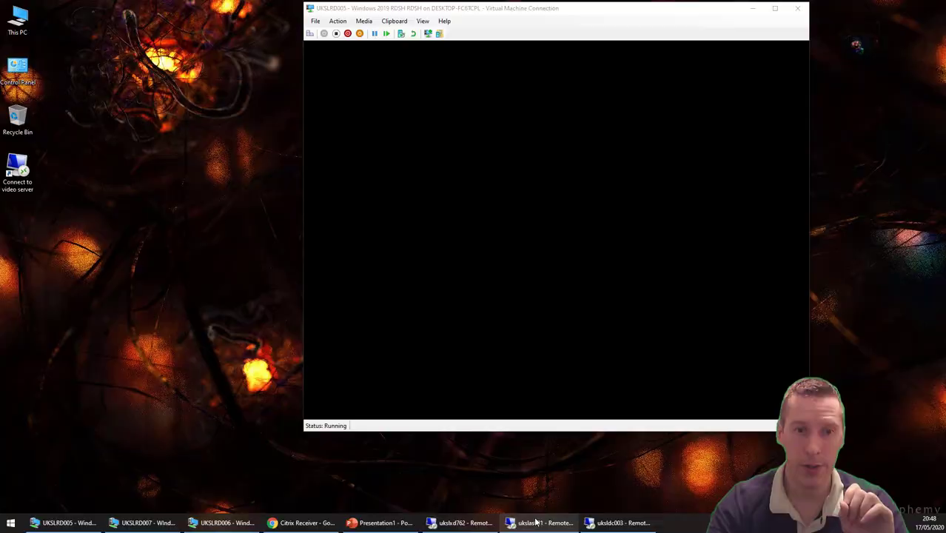
click(536, 522)
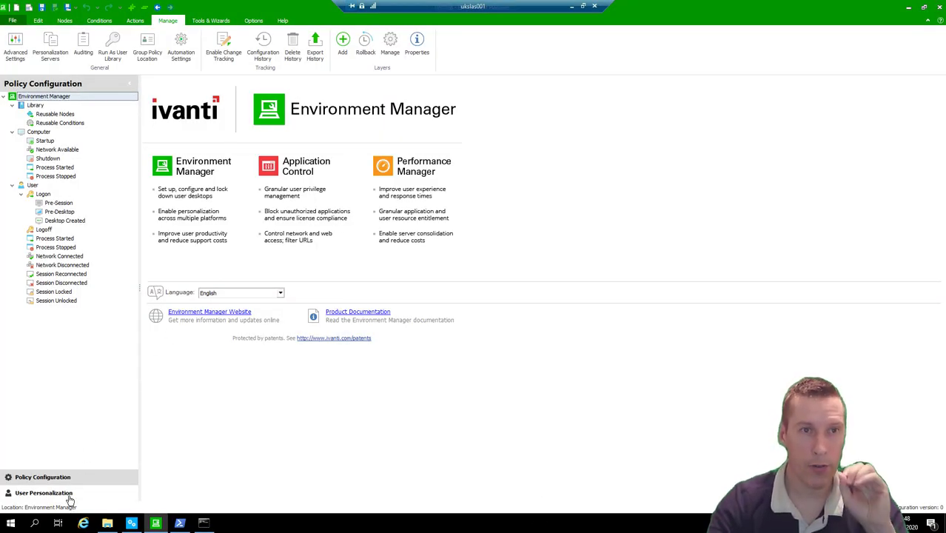
Open User Personalization and inspect the PMO Group's PMO_Group membership rule.
click(44, 493)
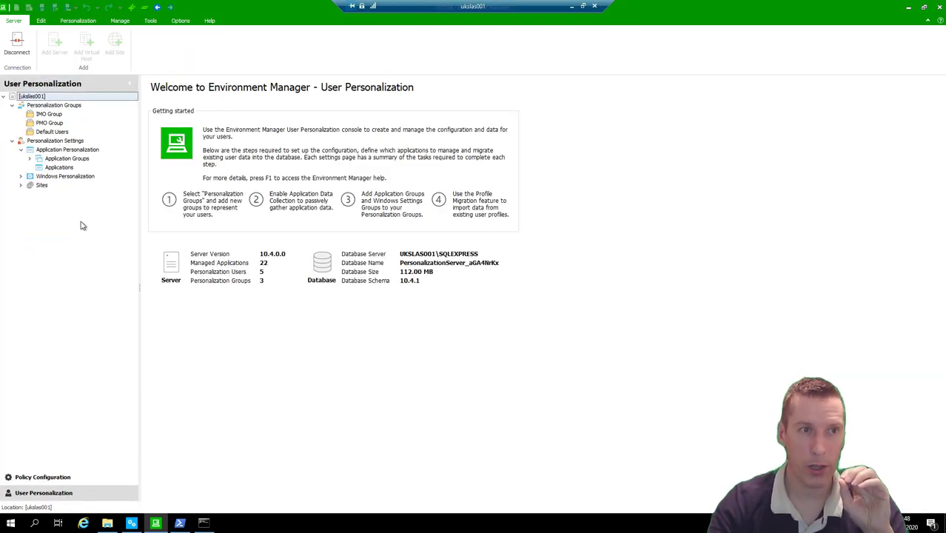
click(52, 123)
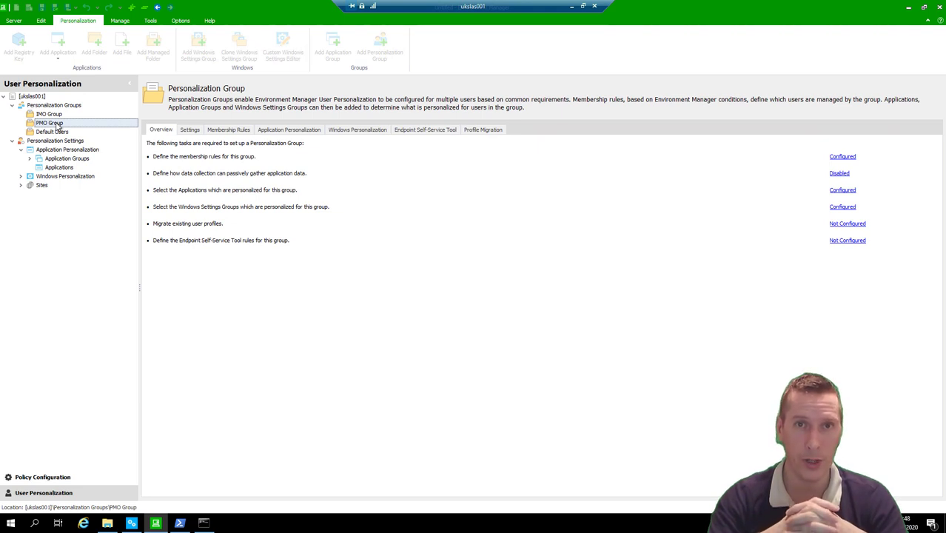
click(218, 132)
click(213, 154)
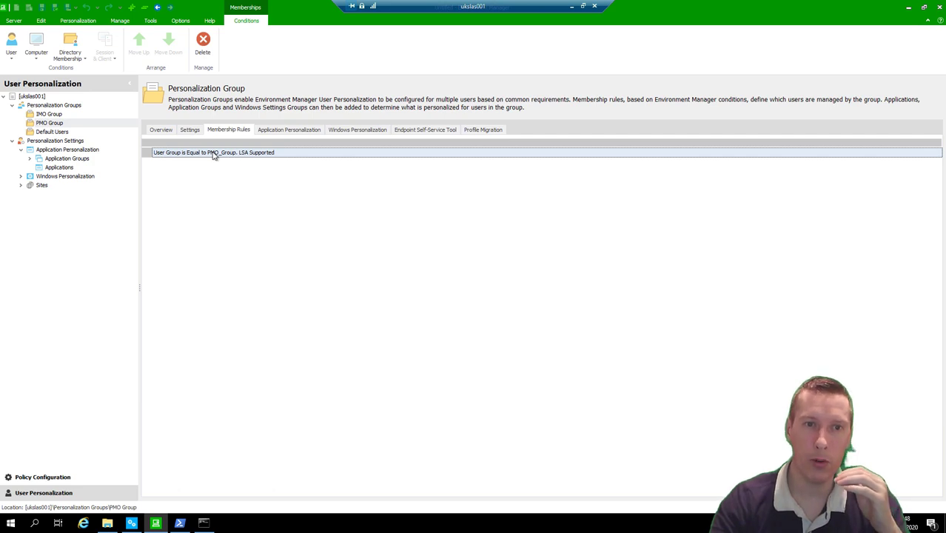
Check the PMO Group's application groups and membership rule again, then select IMO Group.
click(287, 130)
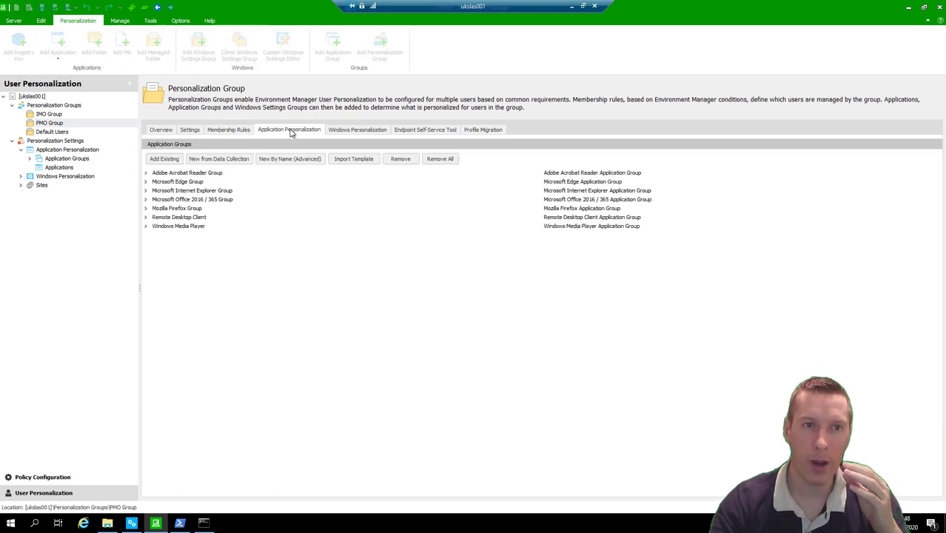
click(363, 130)
click(285, 130)
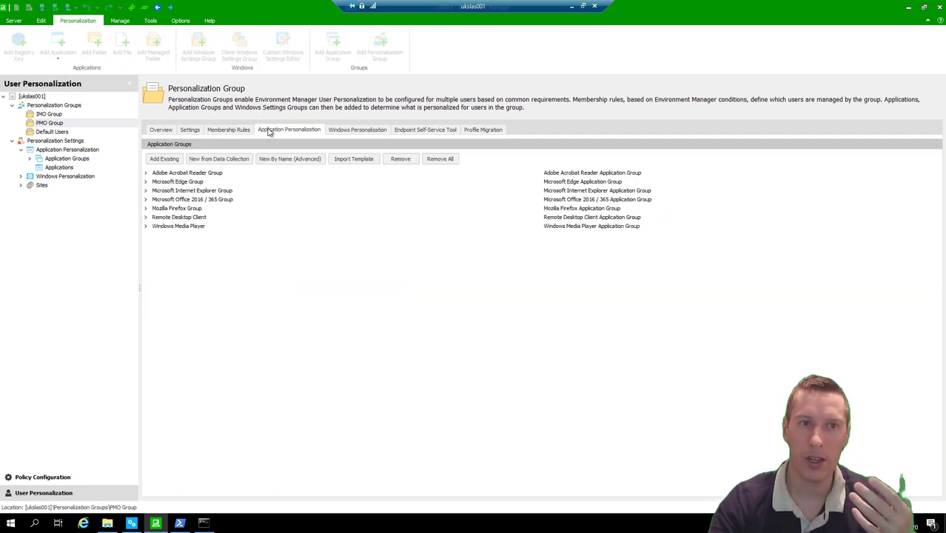
click(228, 130)
click(225, 154)
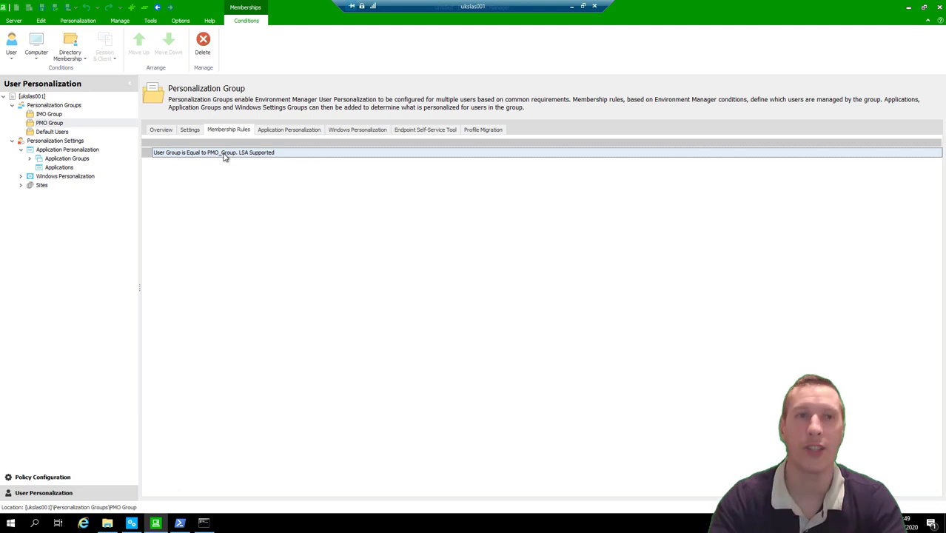
click(63, 122)
click(62, 116)
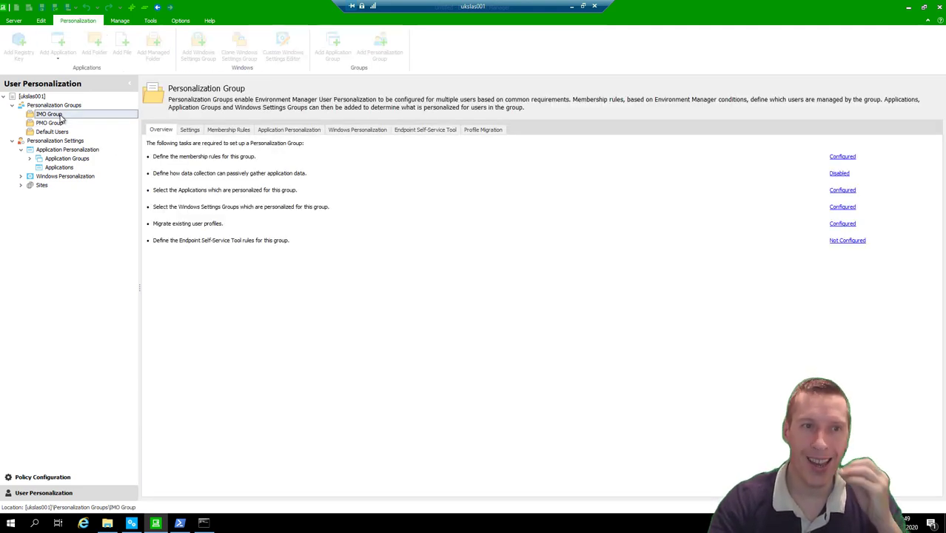
Review IMO Group's application, Windows settings, membership rule and export-to-User-Profile migration settings without editing.
click(277, 132)
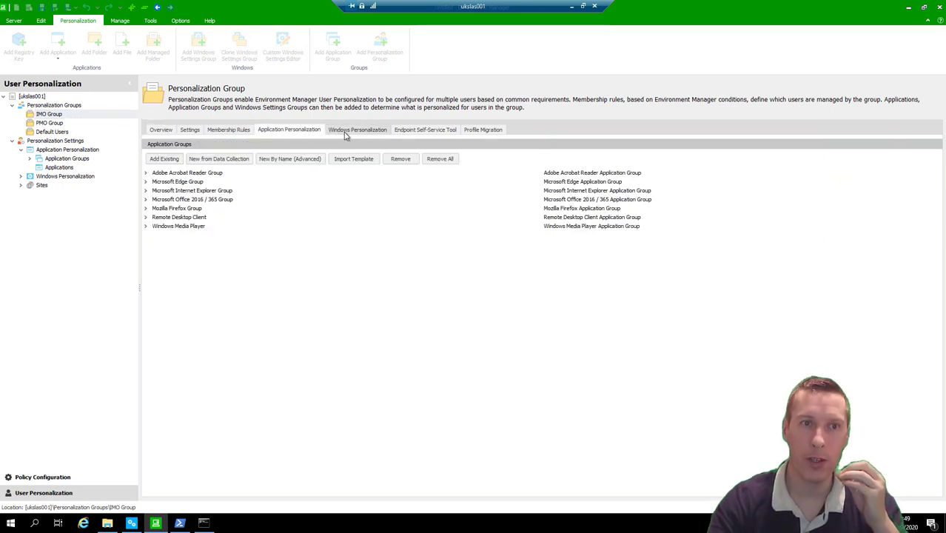
click(344, 131)
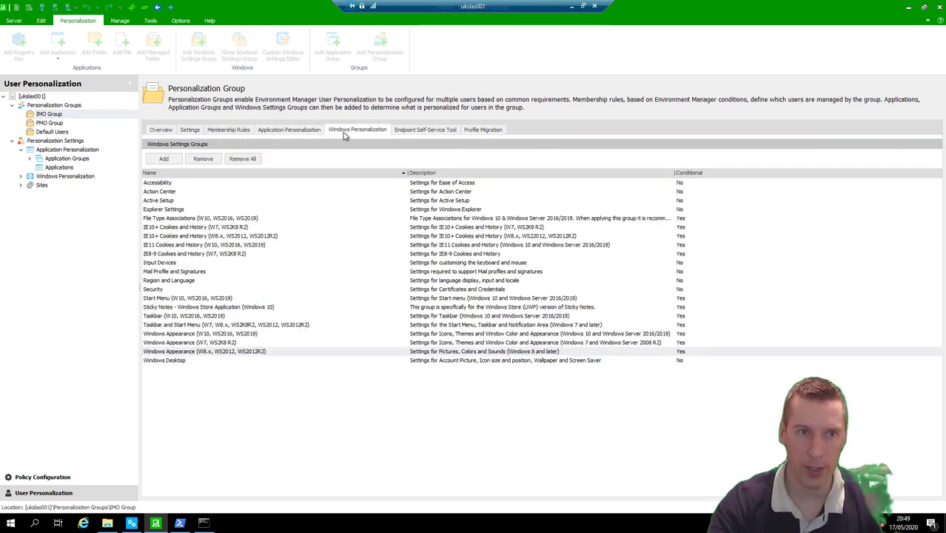
click(237, 134)
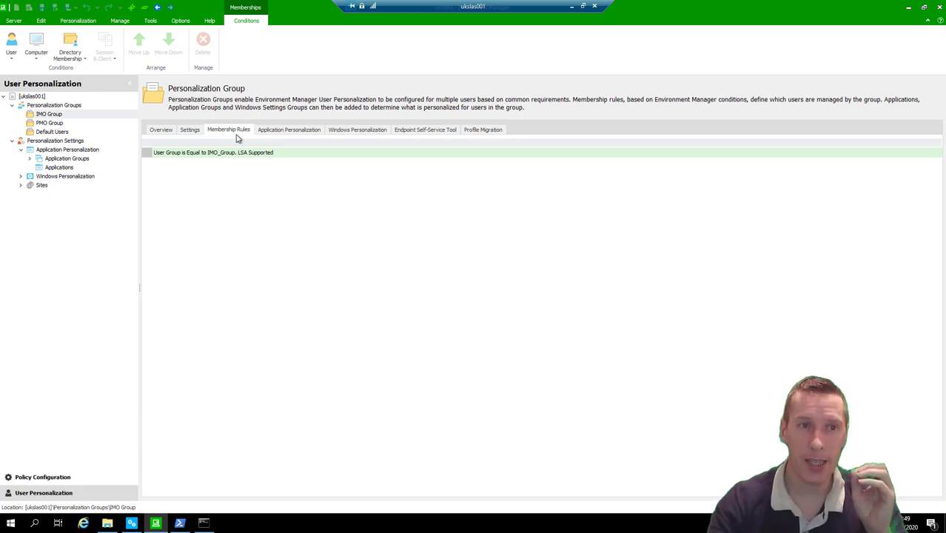
click(468, 130)
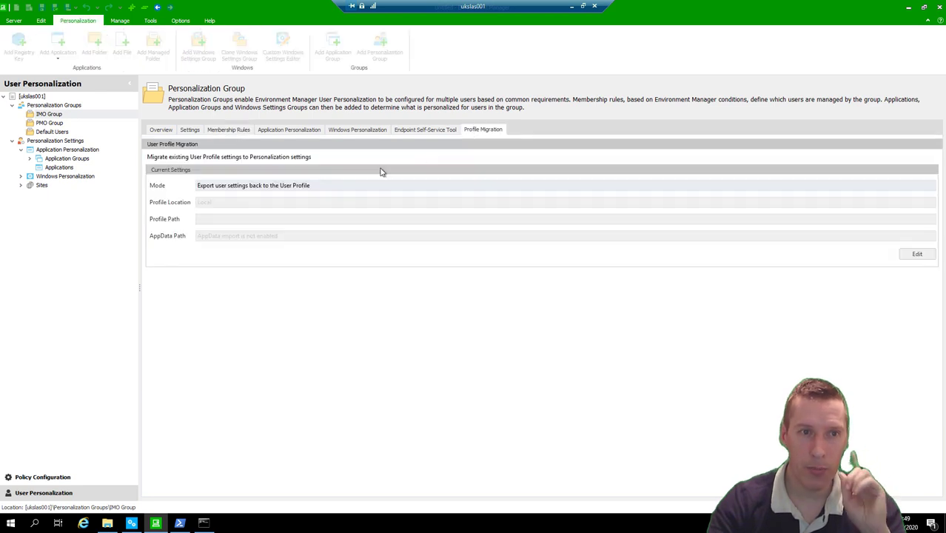
click(917, 255)
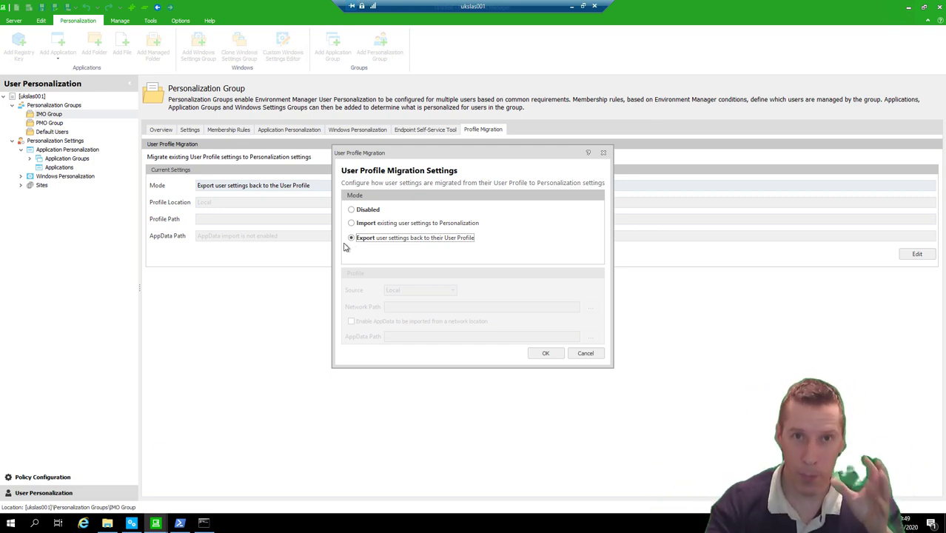
click(585, 354)
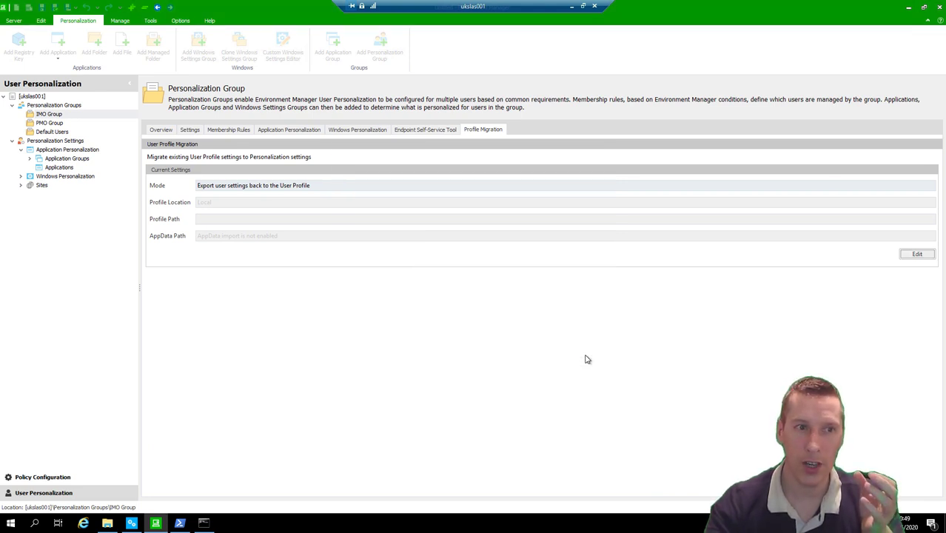
Select the PMO Group overview and minimise the remote Environment Manager session.
click(80, 115)
click(76, 123)
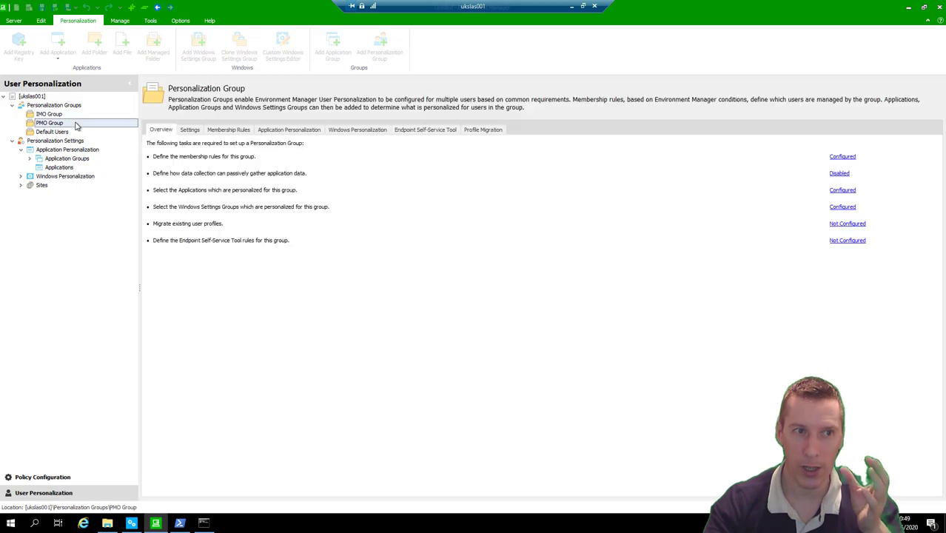
click(572, 8)
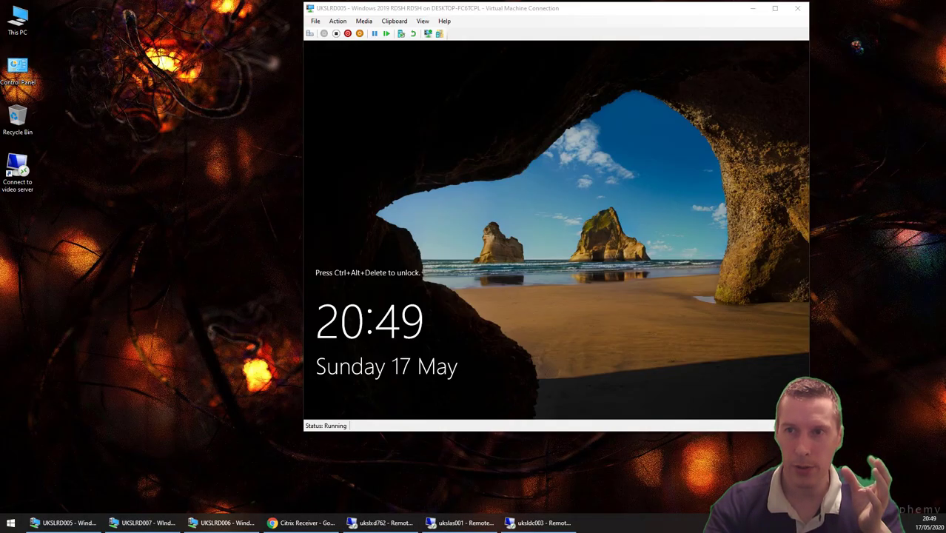
Bring PowerPoint into view and maximise it to show the migration flowchart slide.
drag(945, 21, 477, 7)
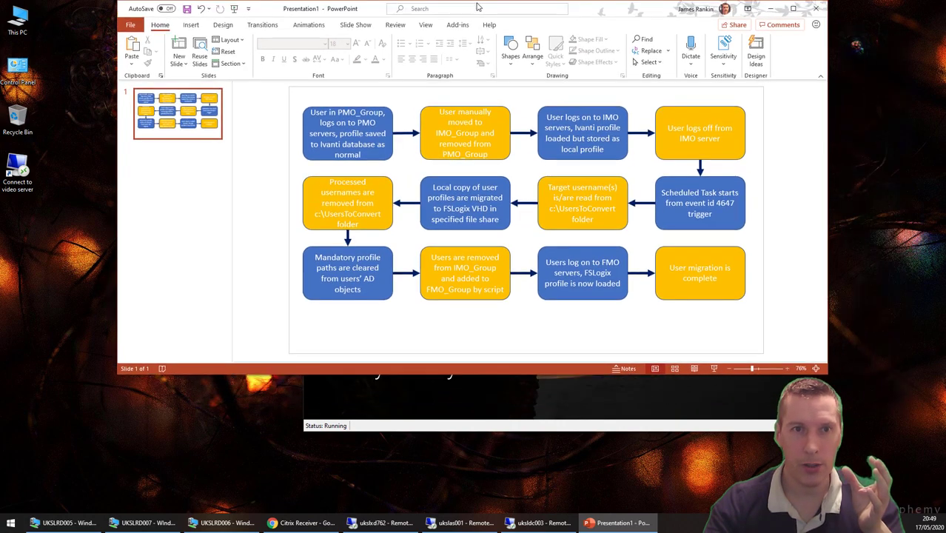
click(792, 8)
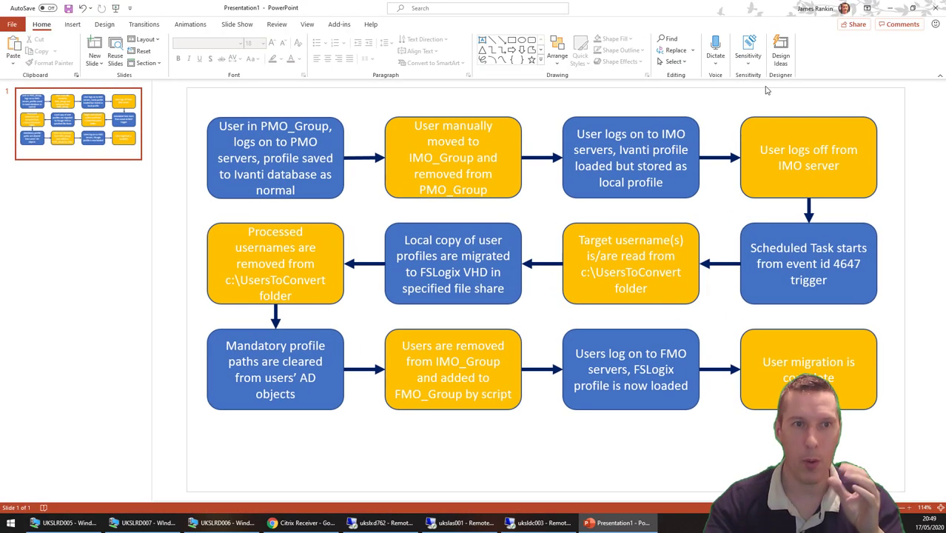
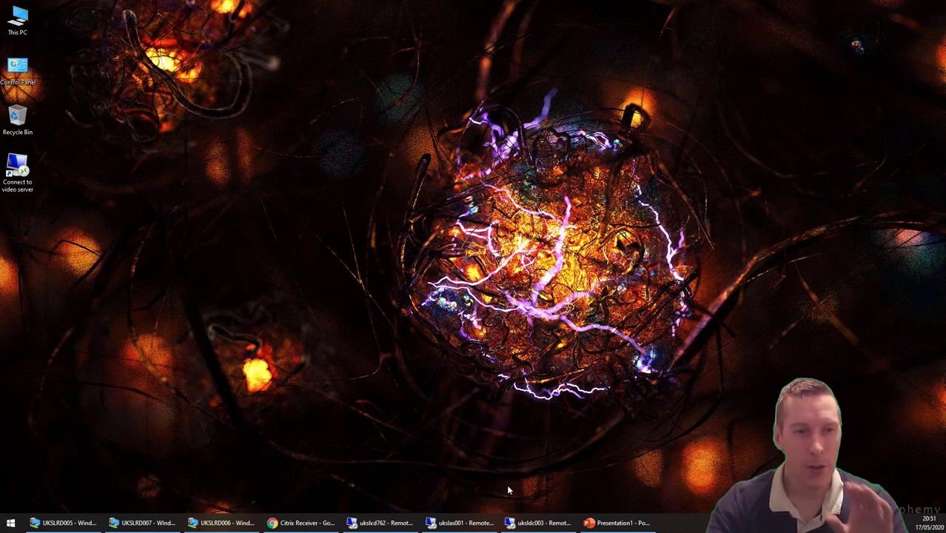
Bring the UKSLRD007 virtual machine's connection window to the front from the taskbar.
click(148, 523)
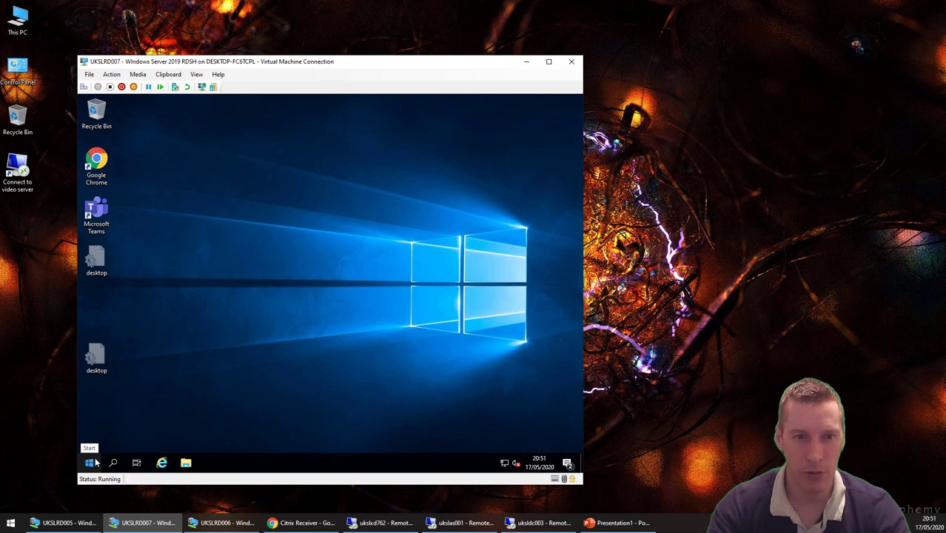
click(539, 523)
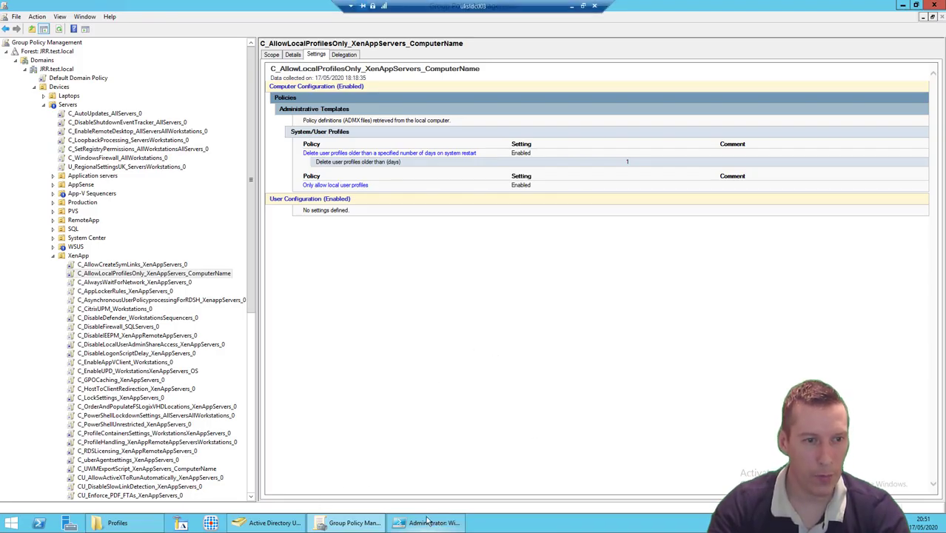
click(150, 523)
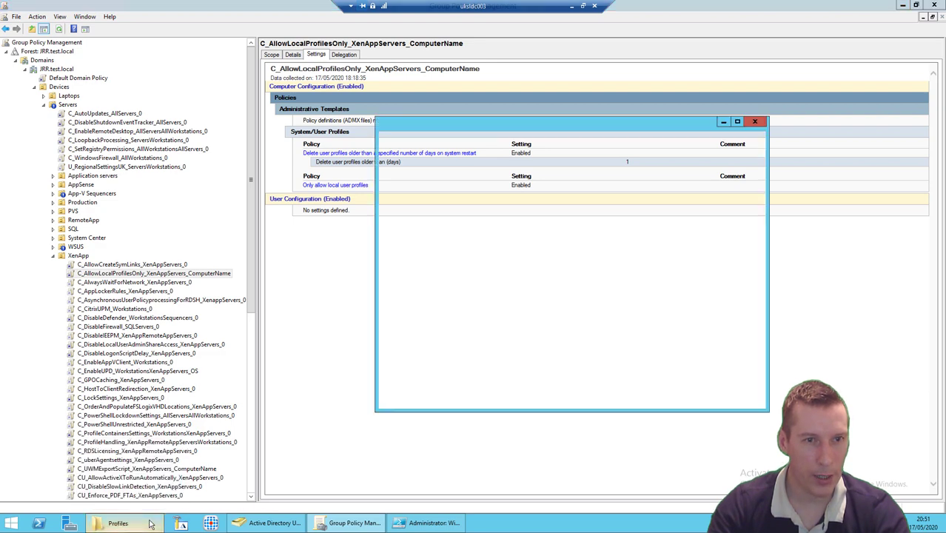
click(519, 238)
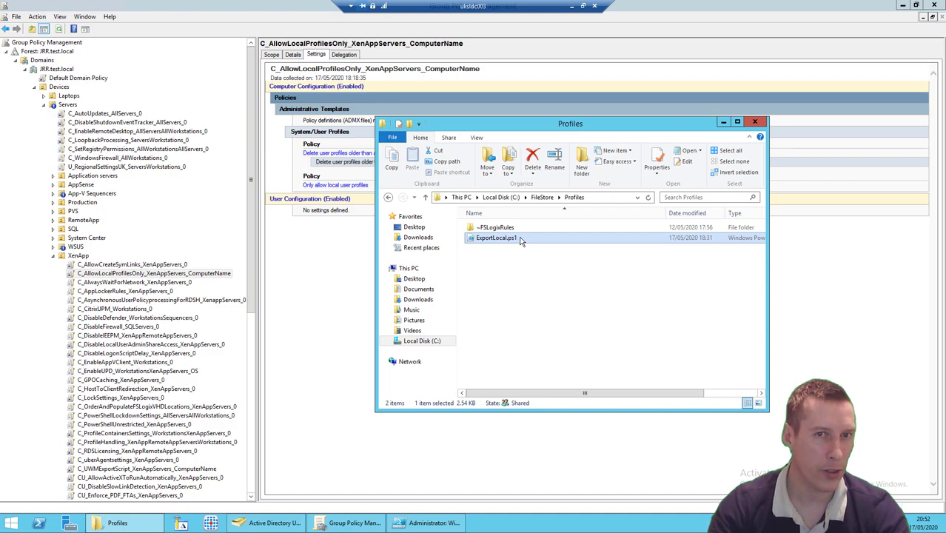
Open the C: drive through Run and open ExportLocal.ps1 for editing in PowerShell ISE.
click(570, 6)
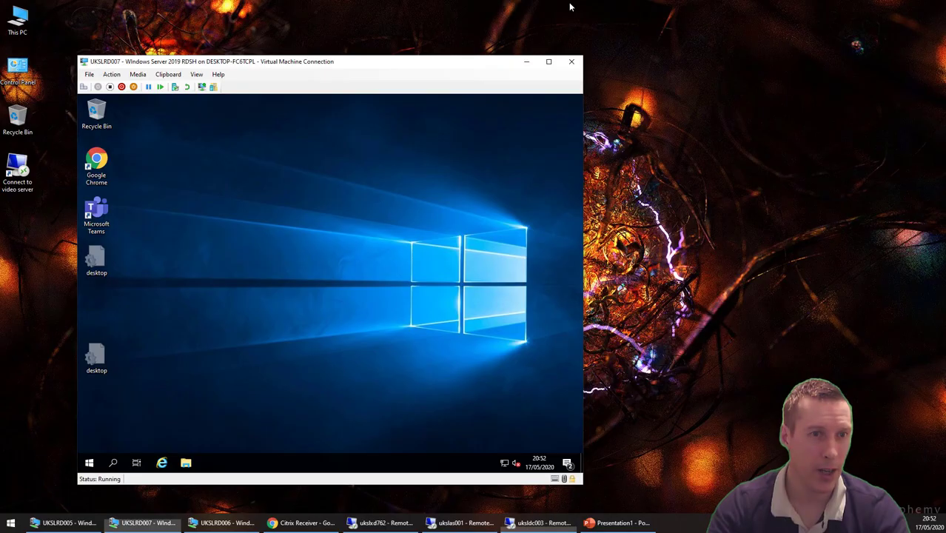
right_click(91, 462)
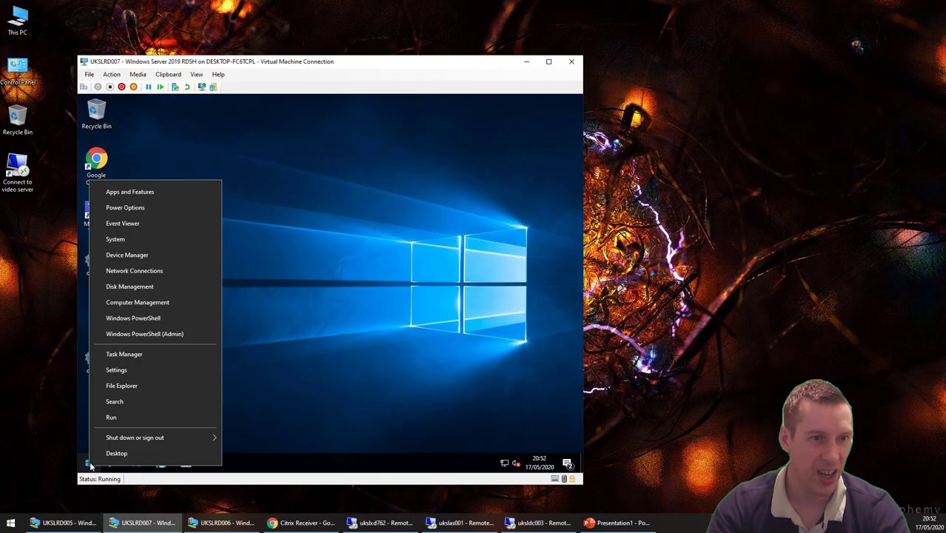
click(118, 416)
text(c:)
key(Return)
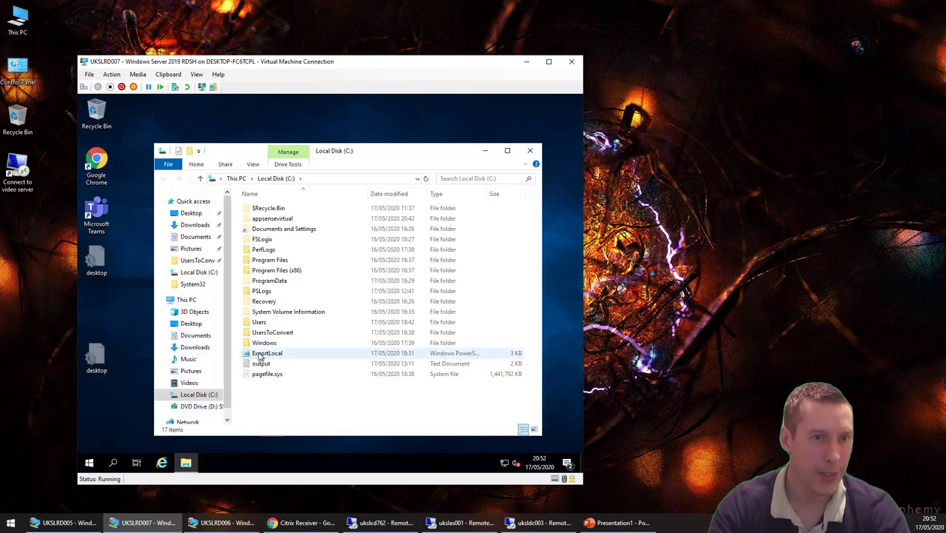
right_click(258, 355)
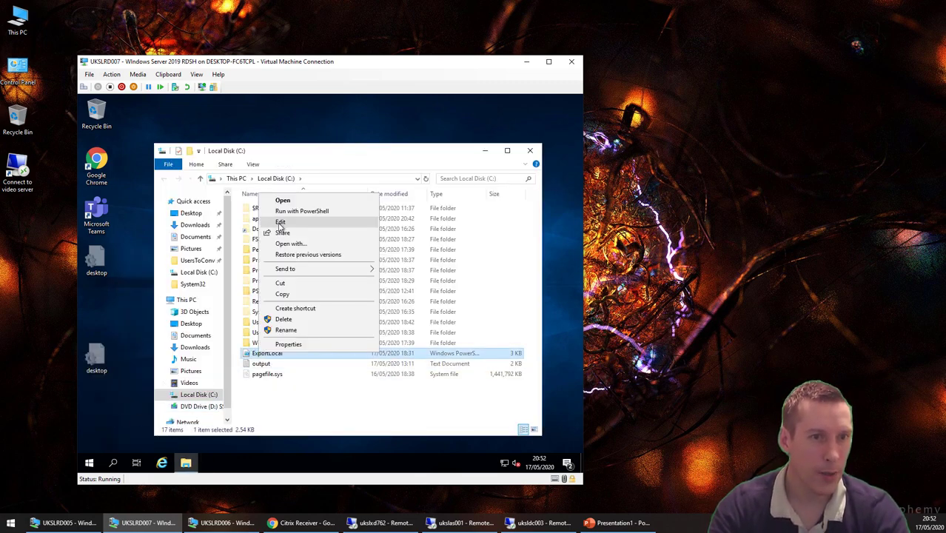
click(280, 223)
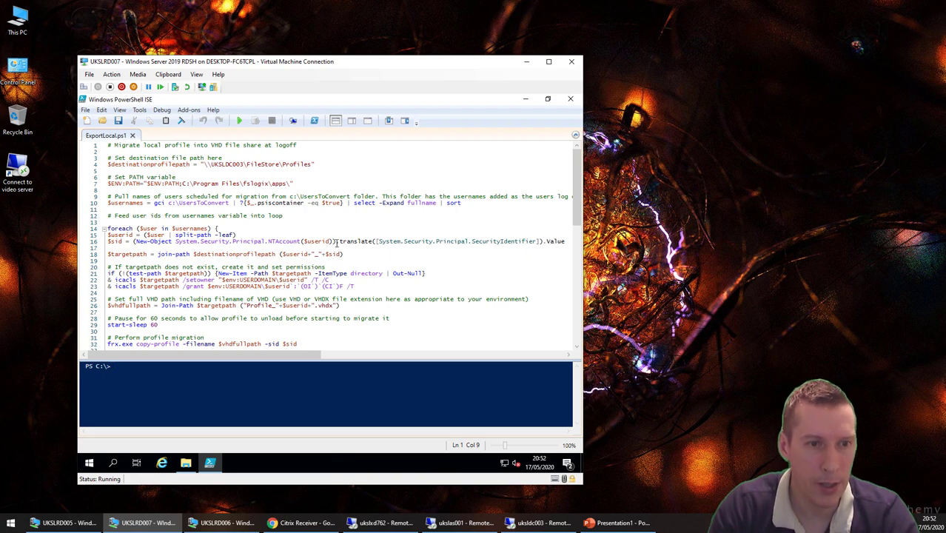
click(570, 99)
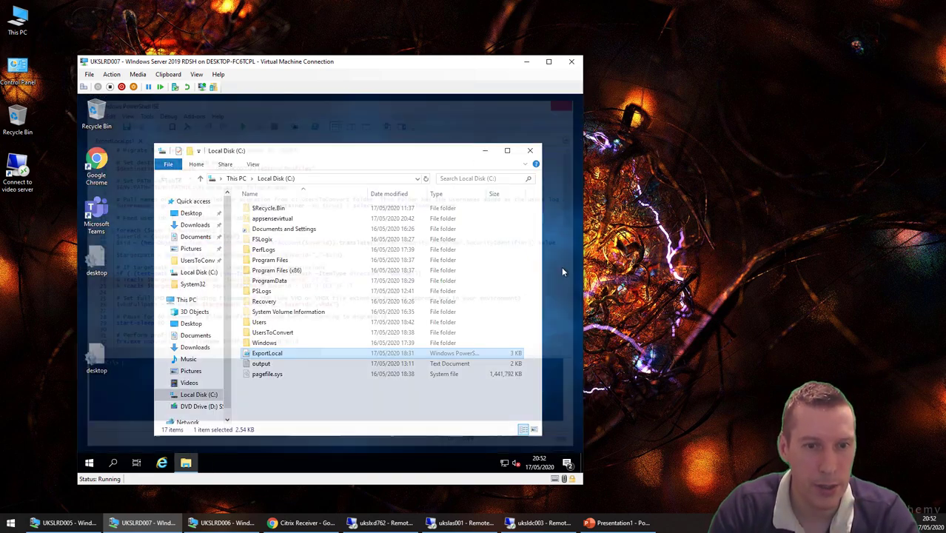
click(533, 521)
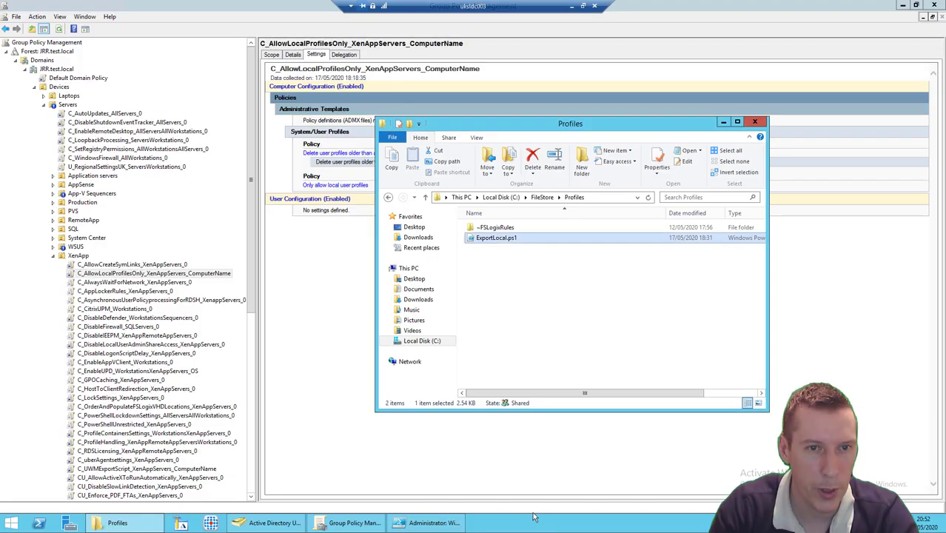
right_click(496, 242)
click(545, 267)
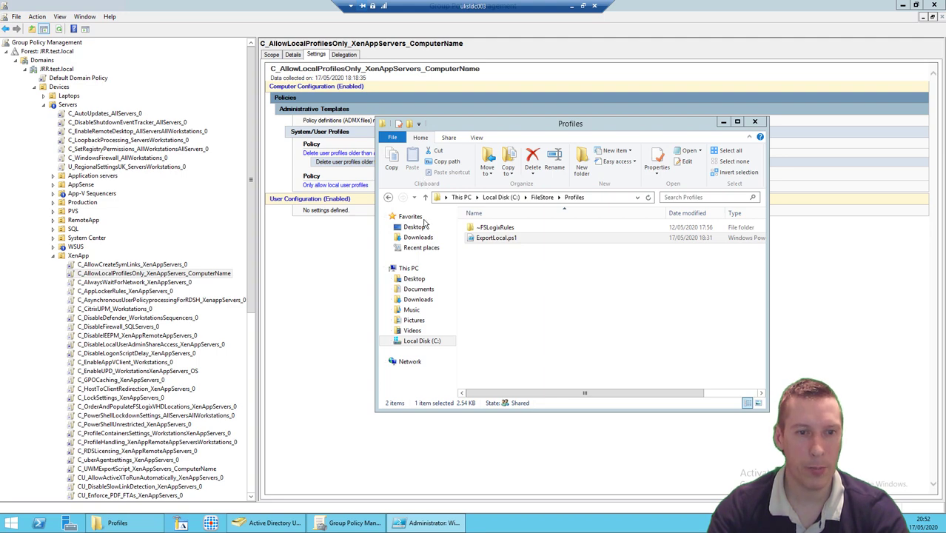
click(427, 521)
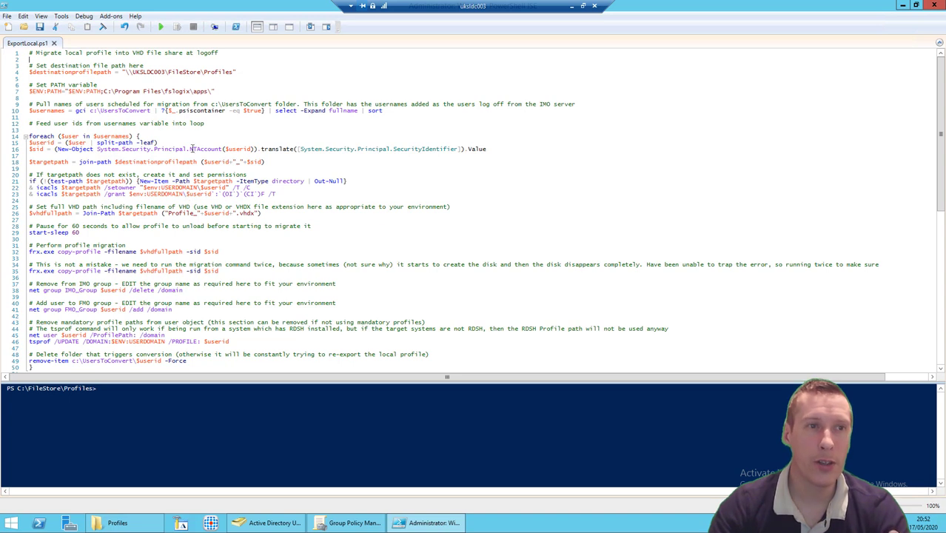
drag(241, 71, 124, 72)
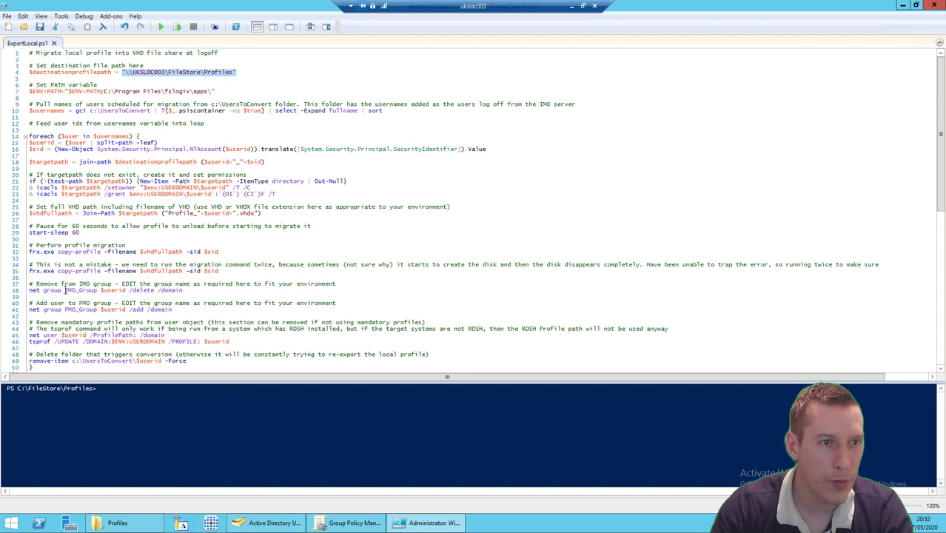
drag(65, 290, 97, 316)
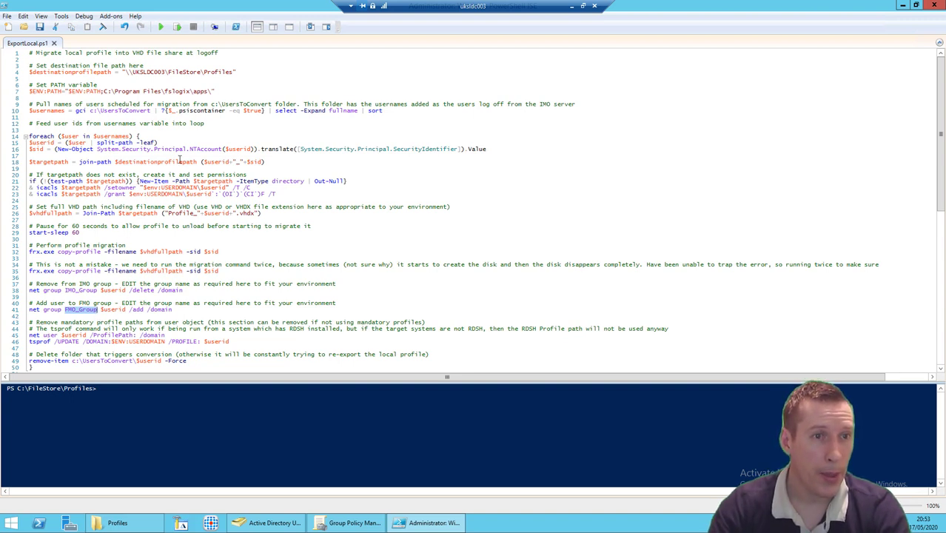
drag(278, 194, 22, 167)
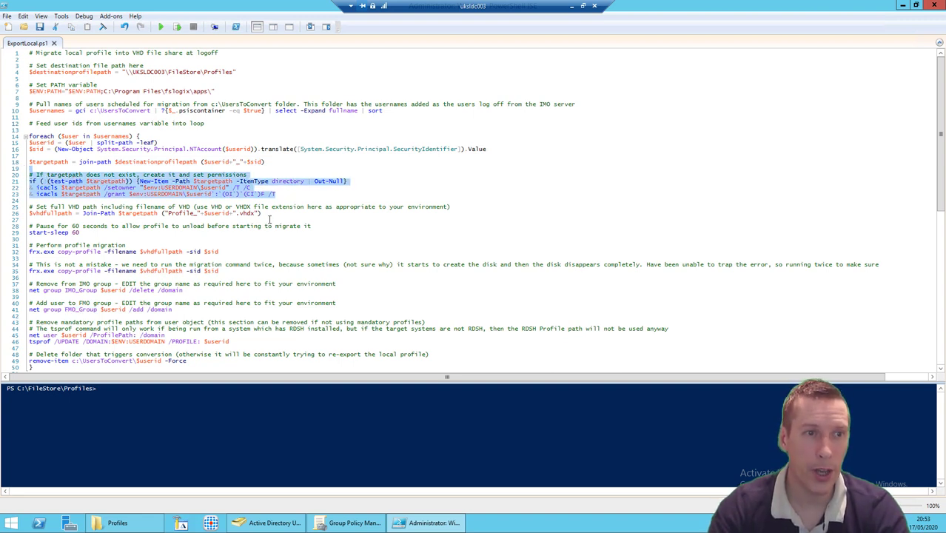
drag(98, 236, 26, 235)
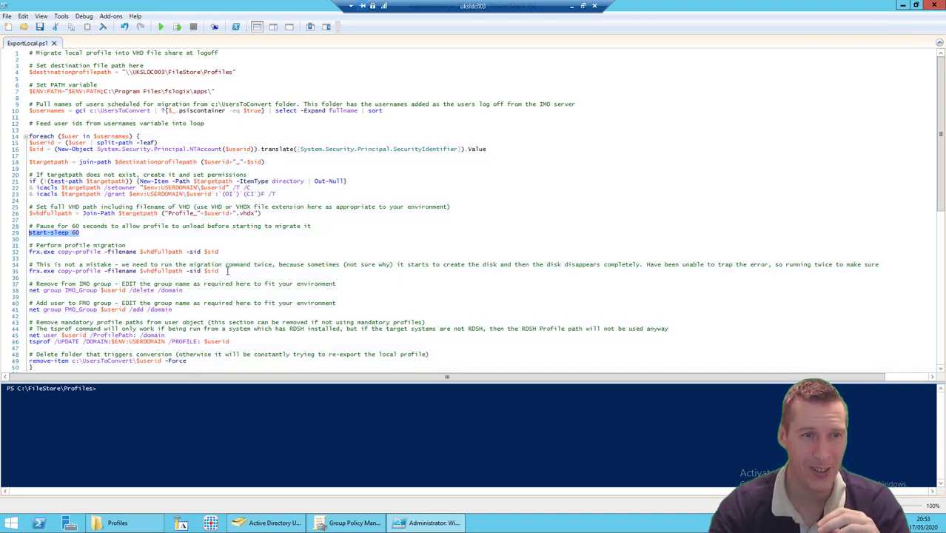
drag(227, 273, 26, 246)
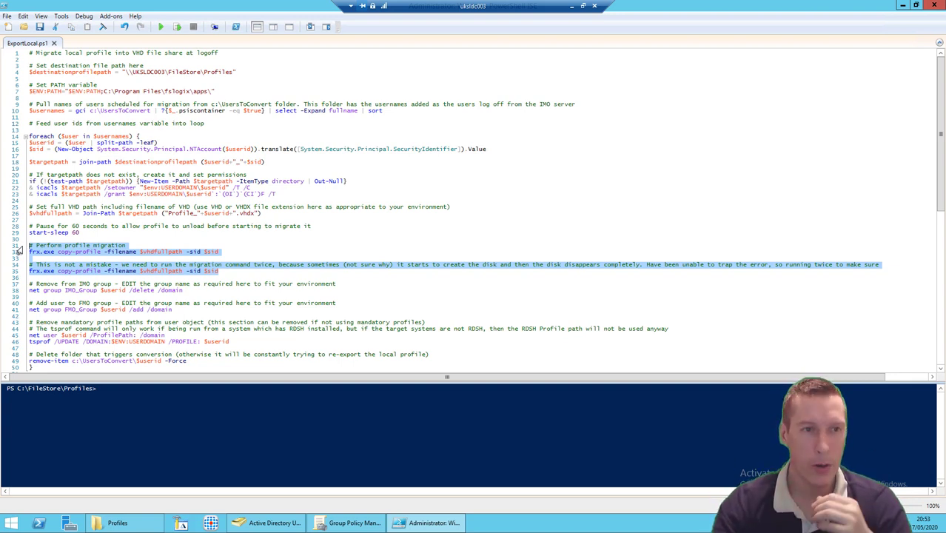
click(222, 272)
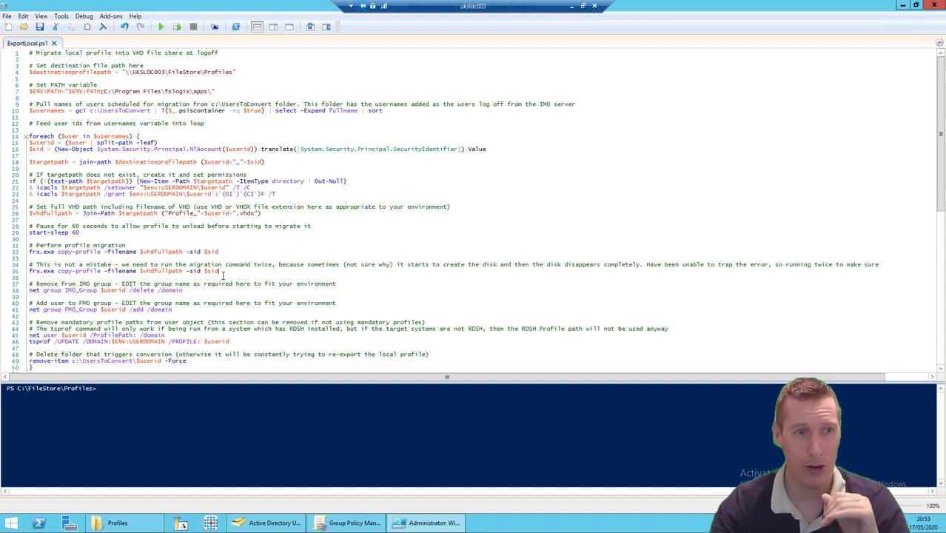
scroll(222, 297, down, 1)
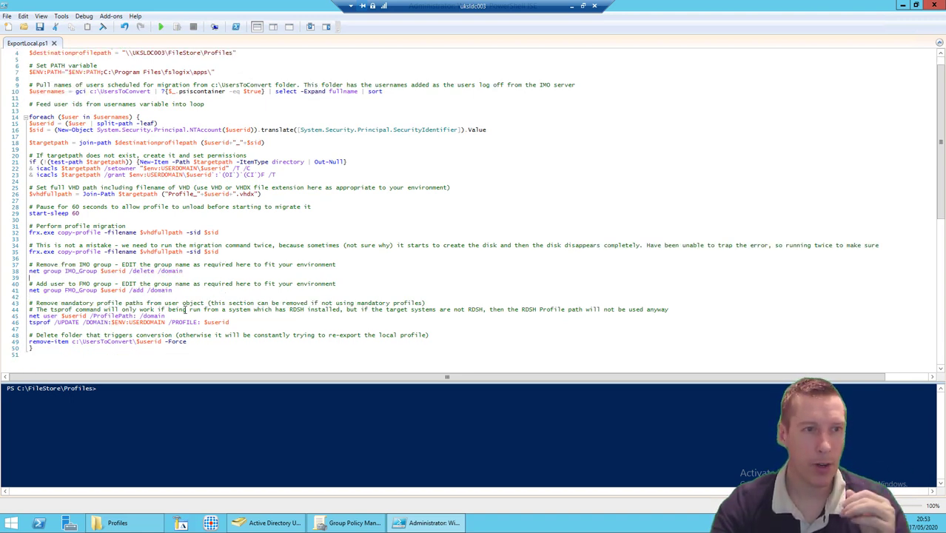
drag(194, 341, 28, 343)
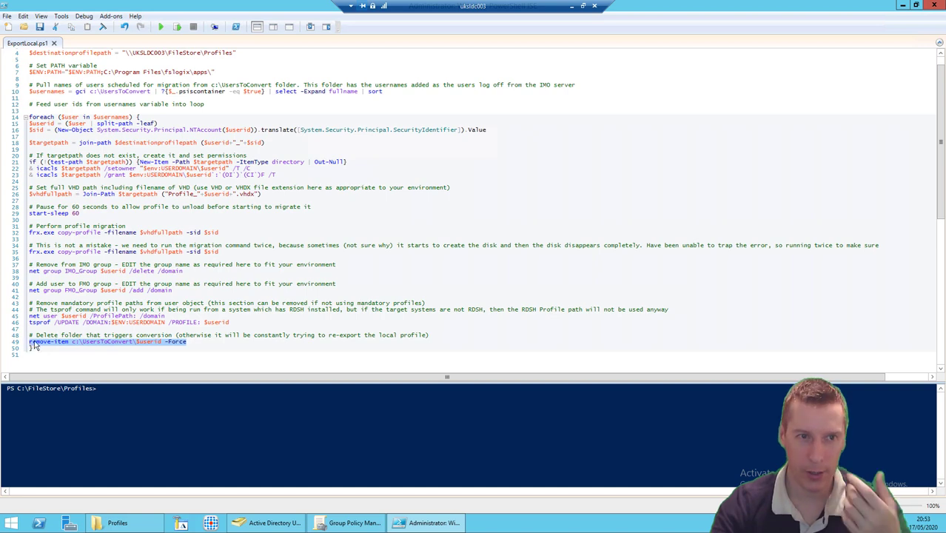
click(457, 222)
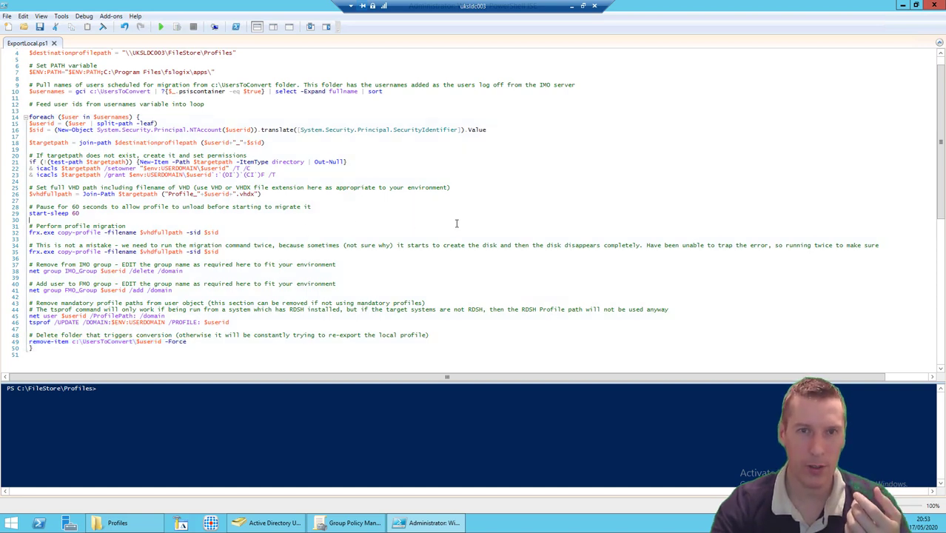
click(935, 5)
click(571, 6)
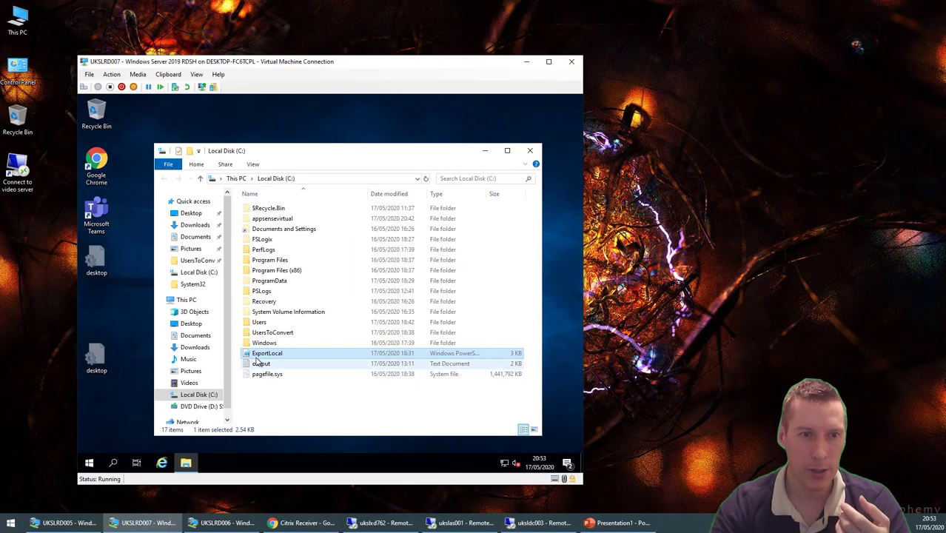
Close the C: drive window and launch Task Scheduler (taskschd.msc) from Run.
click(530, 151)
right_click(88, 464)
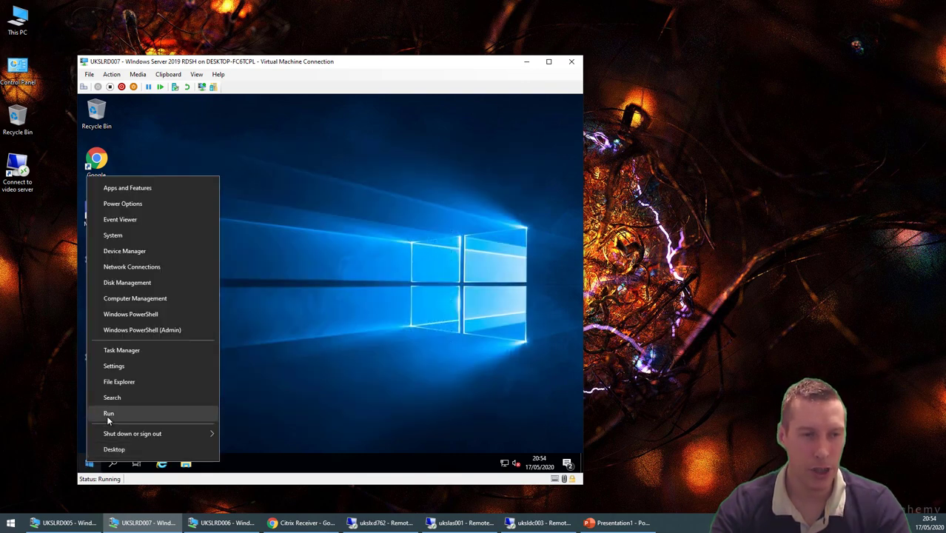
click(106, 415)
text(taskschd.msc)
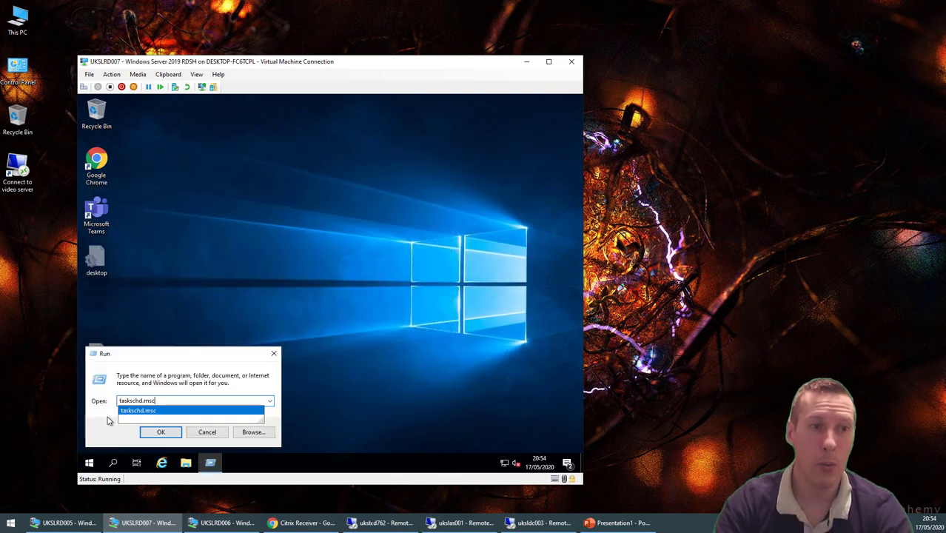
click(201, 411)
key(Return)
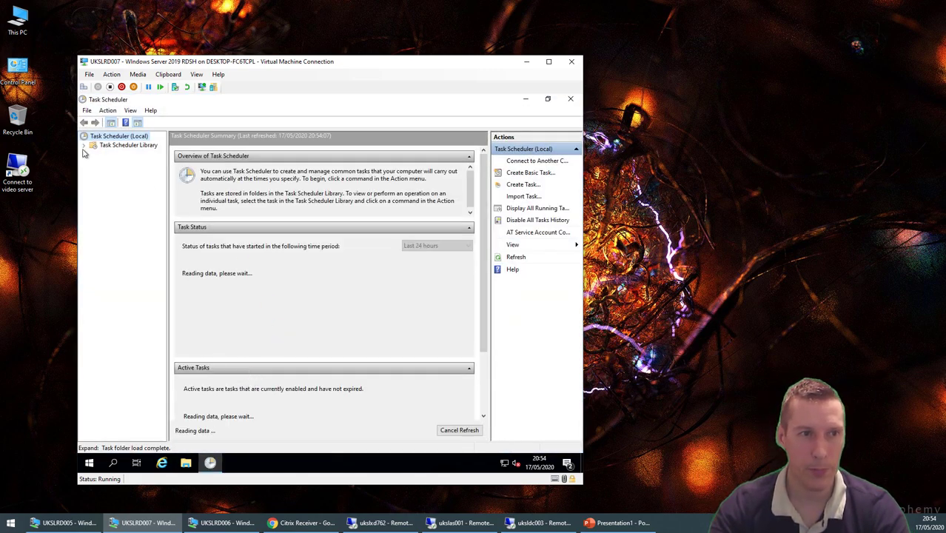
Create a basic task named 'MigrateProfi' in the Task Scheduler Library's Microsoft folder.
click(85, 145)
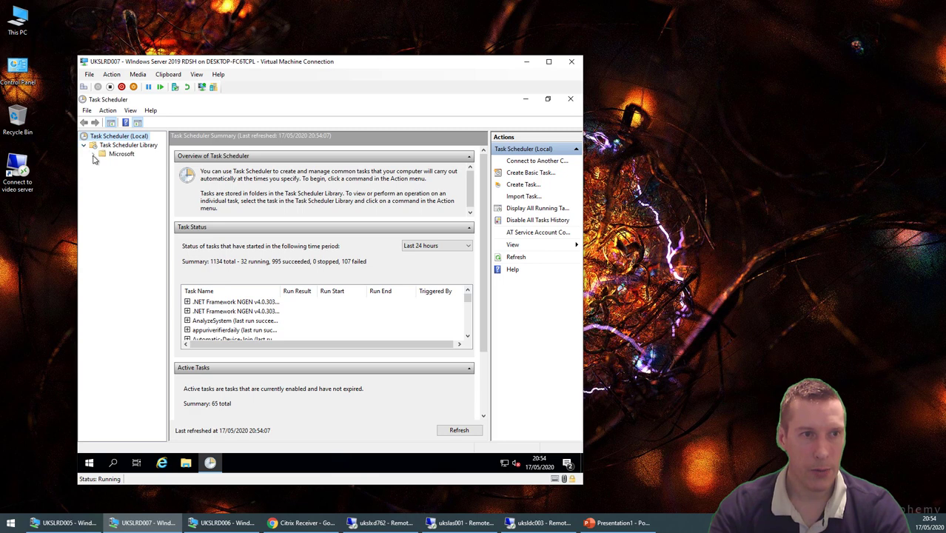
click(93, 154)
click(117, 154)
right_click(203, 178)
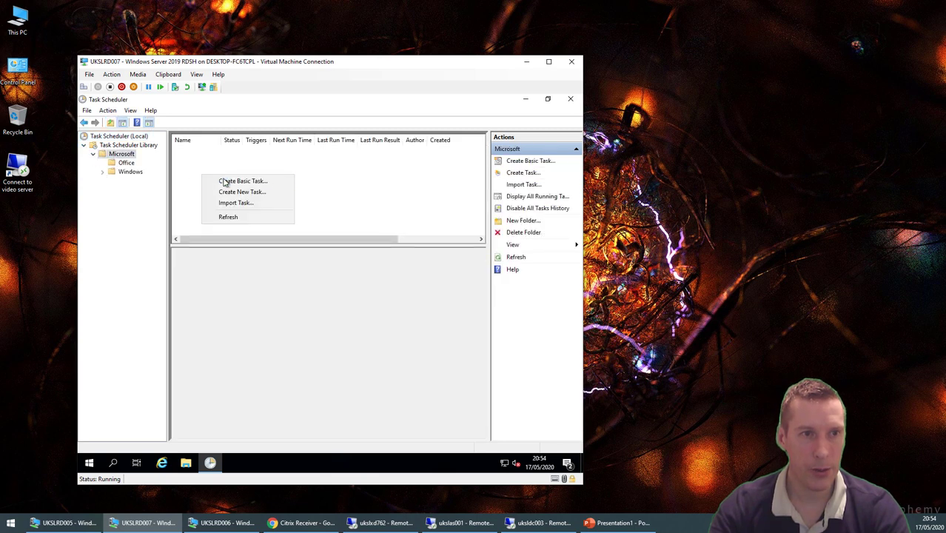
click(220, 180)
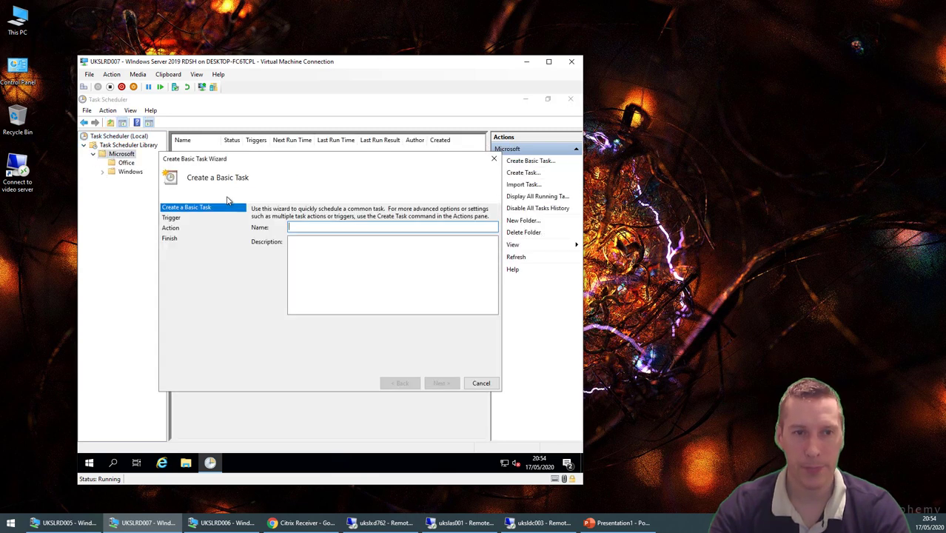
text(MigrateP)
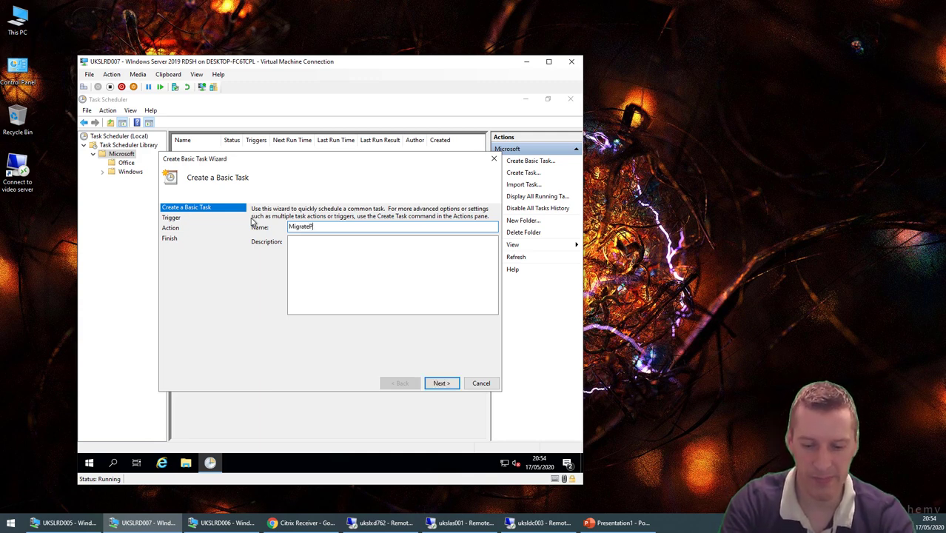
text(rofiles)
key(Return)
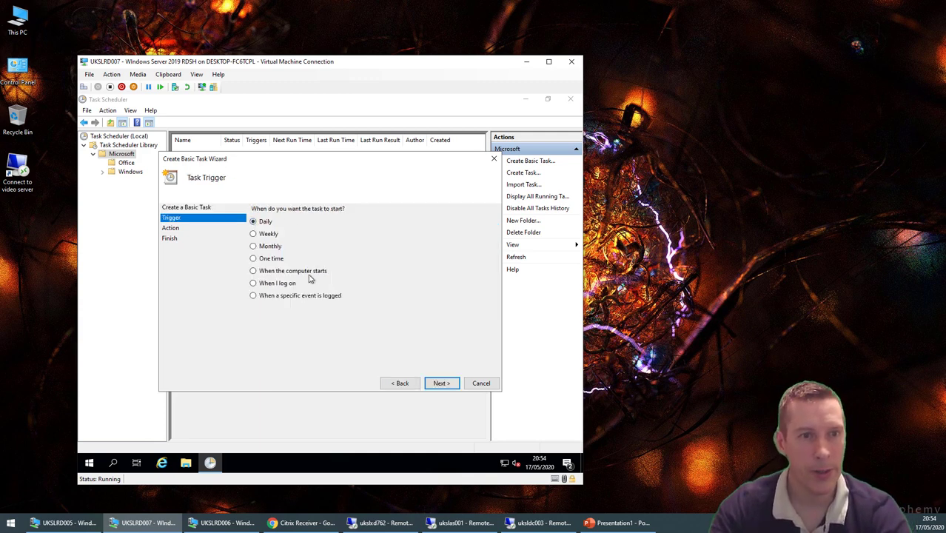
Choose 'When a specific event is logged': Security log, event ID 4647, source Microsoft Windows security auditing.
click(254, 295)
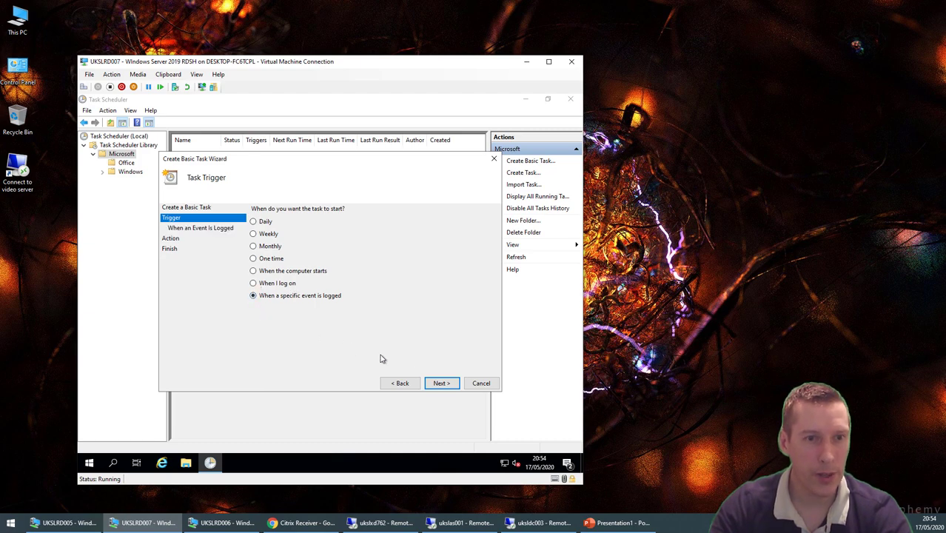
click(435, 382)
click(452, 215)
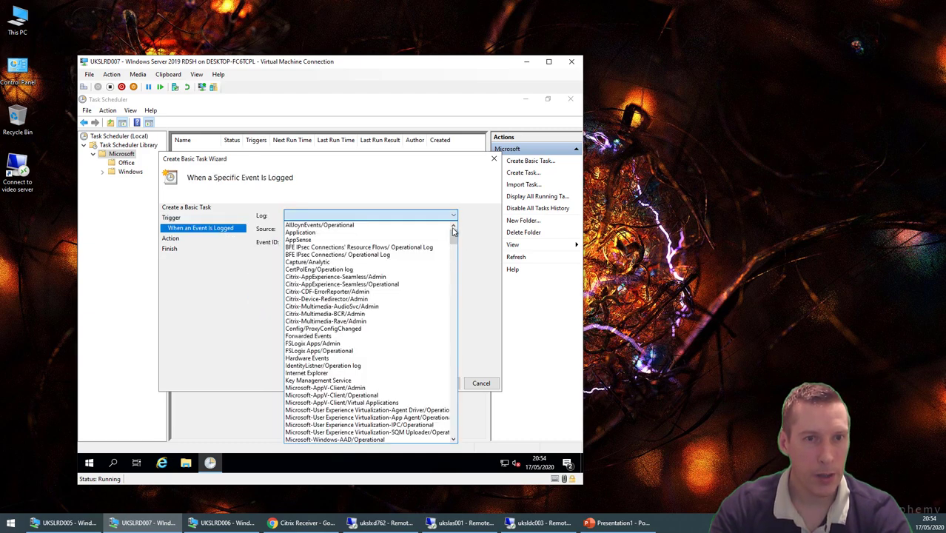
drag(453, 233, 454, 435)
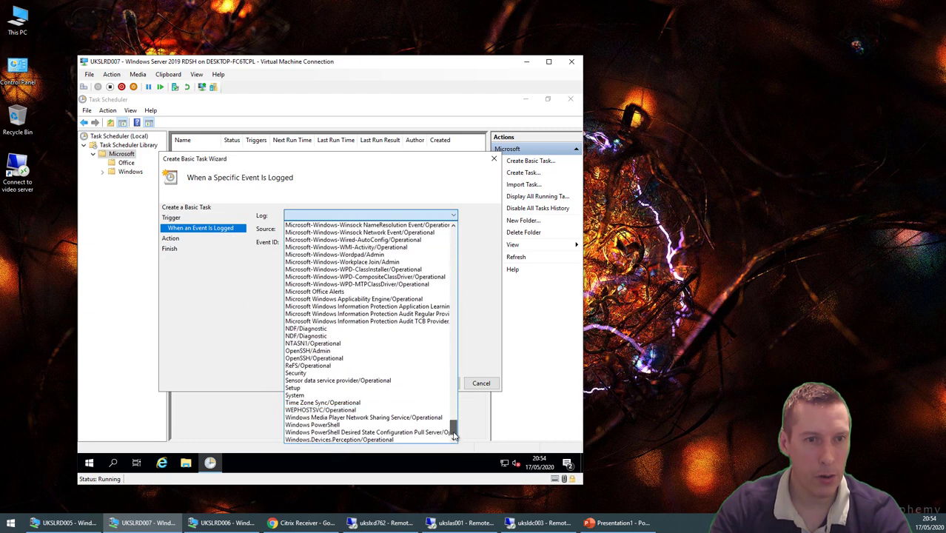
click(296, 372)
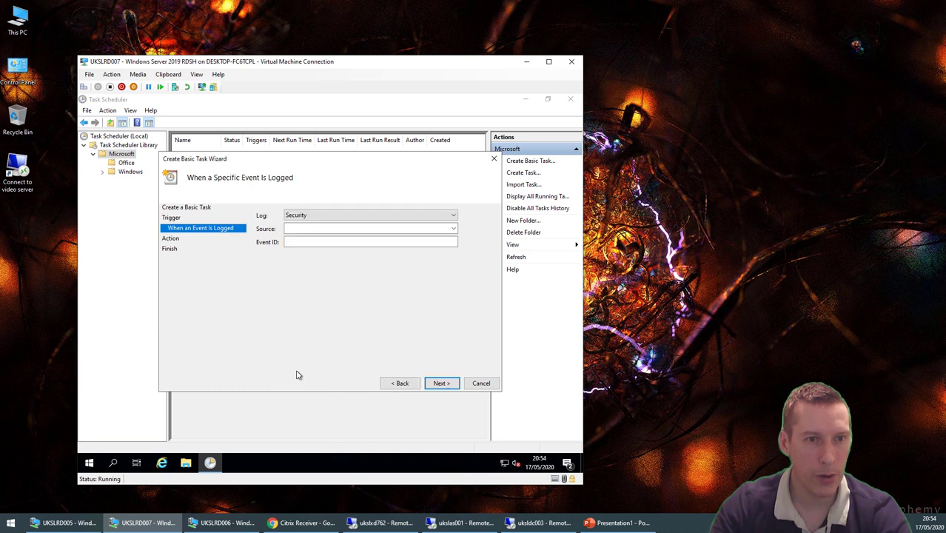
click(309, 245)
text(4)
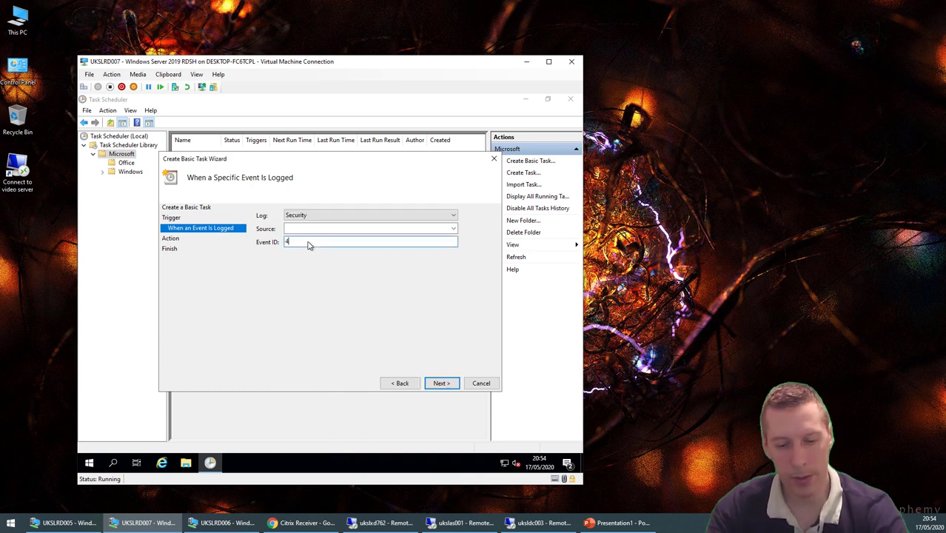
text(647)
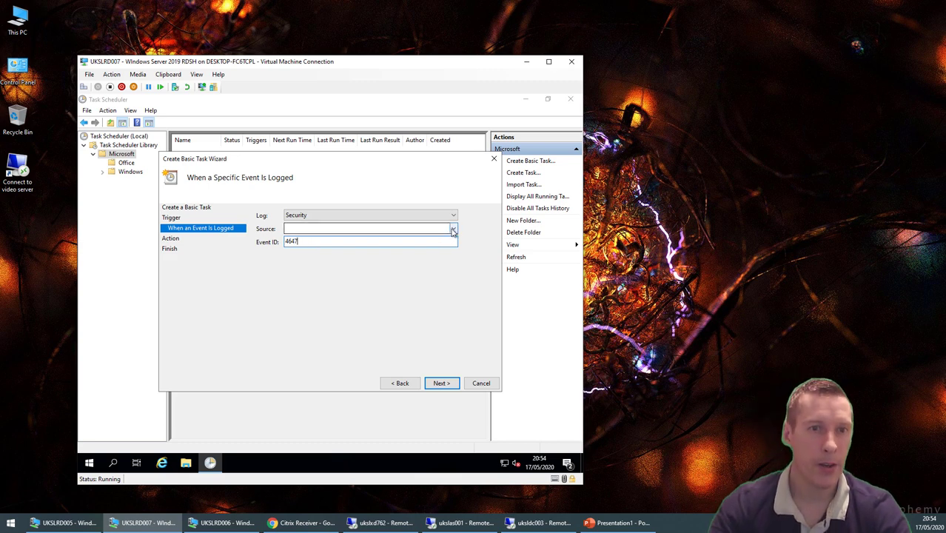
click(453, 228)
click(351, 260)
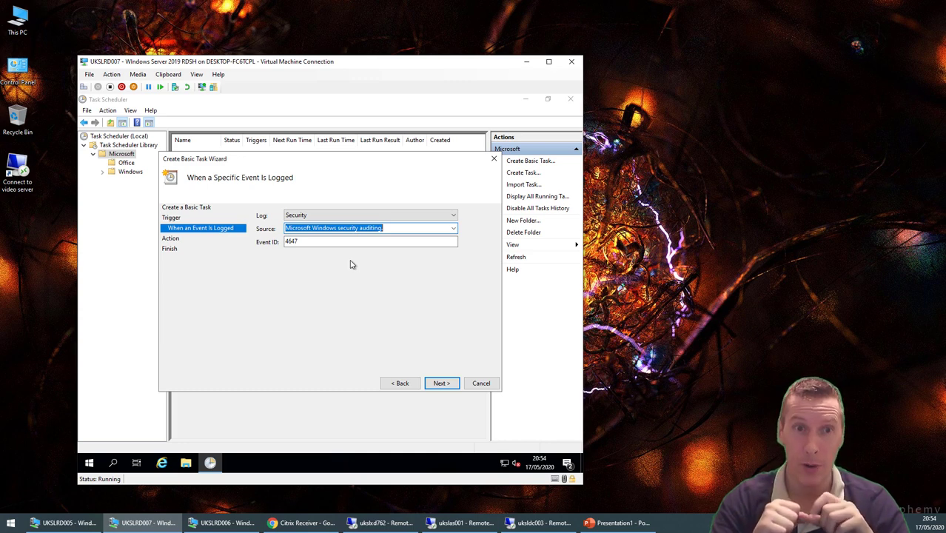
click(455, 385)
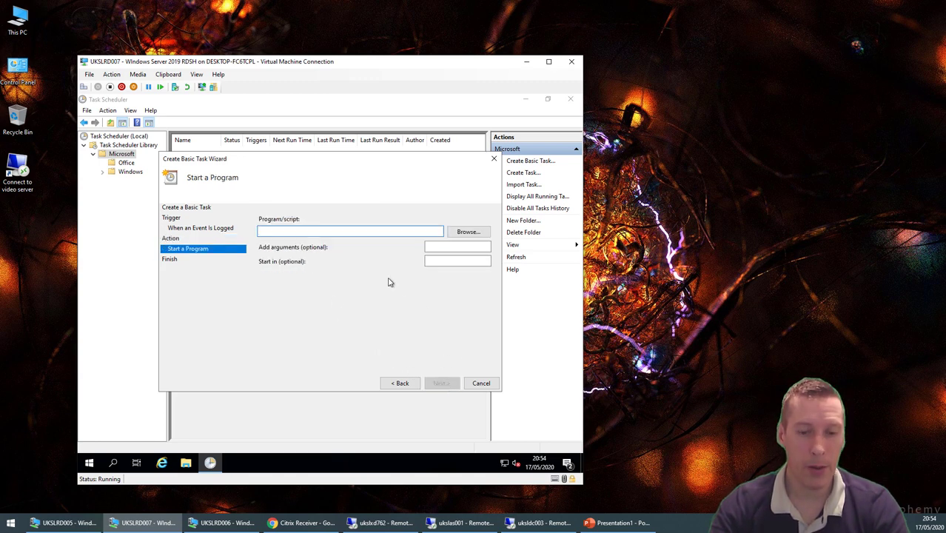
Set the program to powershell.exe with the argument '-ExecutionPolicy Bypass'.
text(powershell.exe)
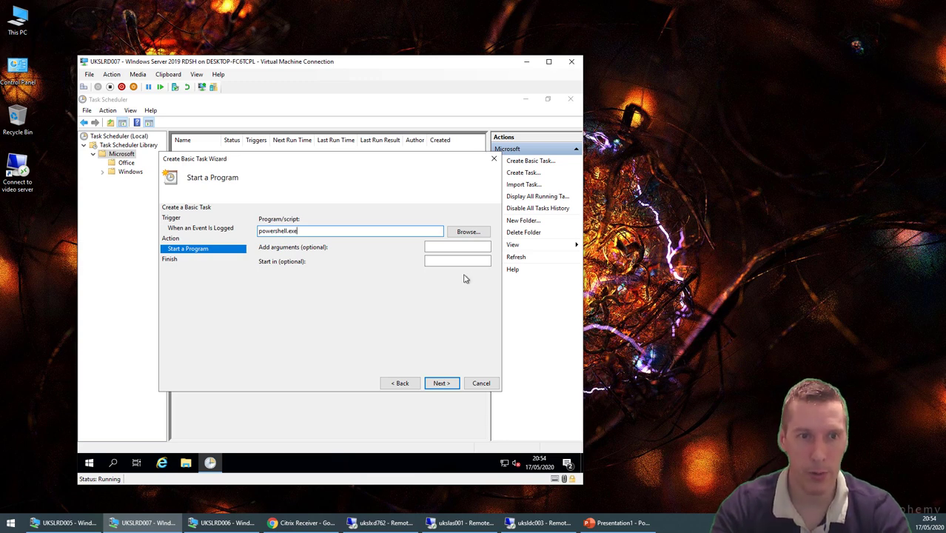
click(460, 247)
text(-)
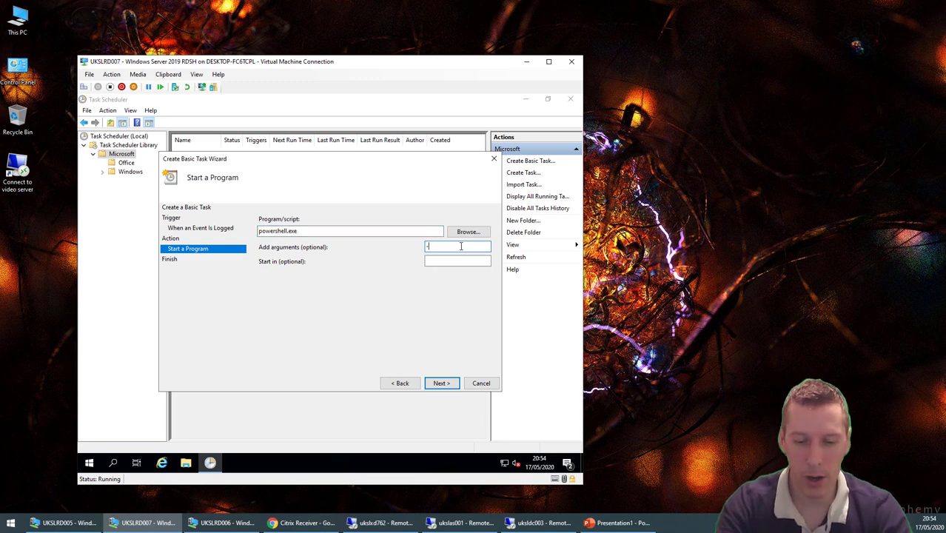
text(Ex)
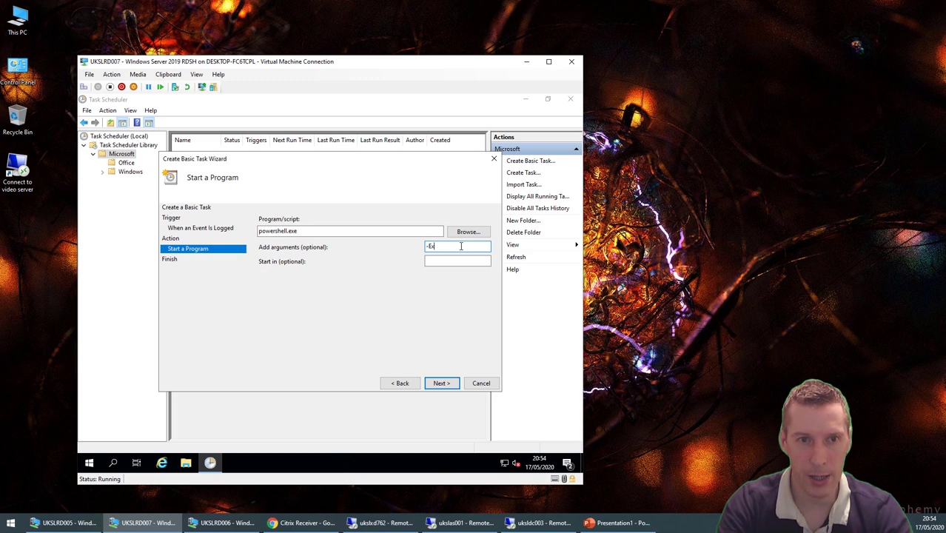
text(ecuti)
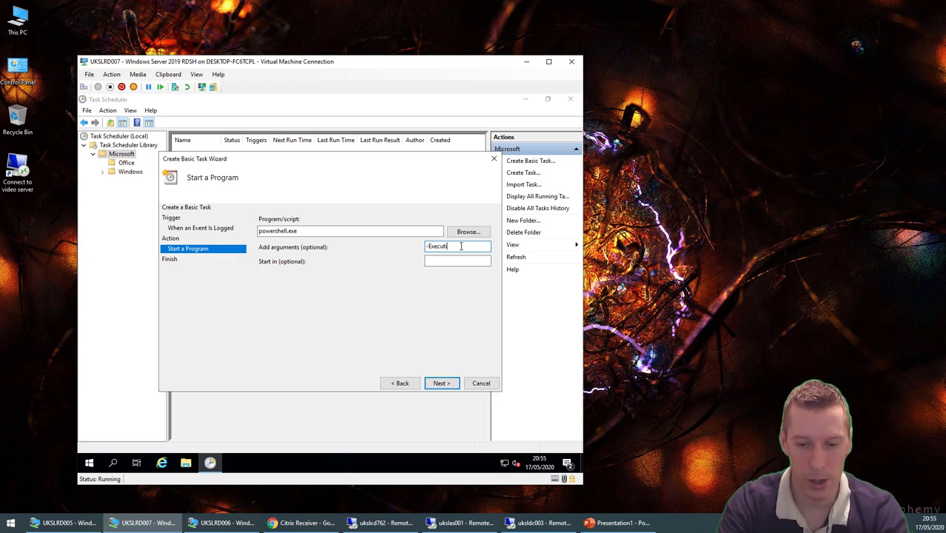
text(onPolicy)
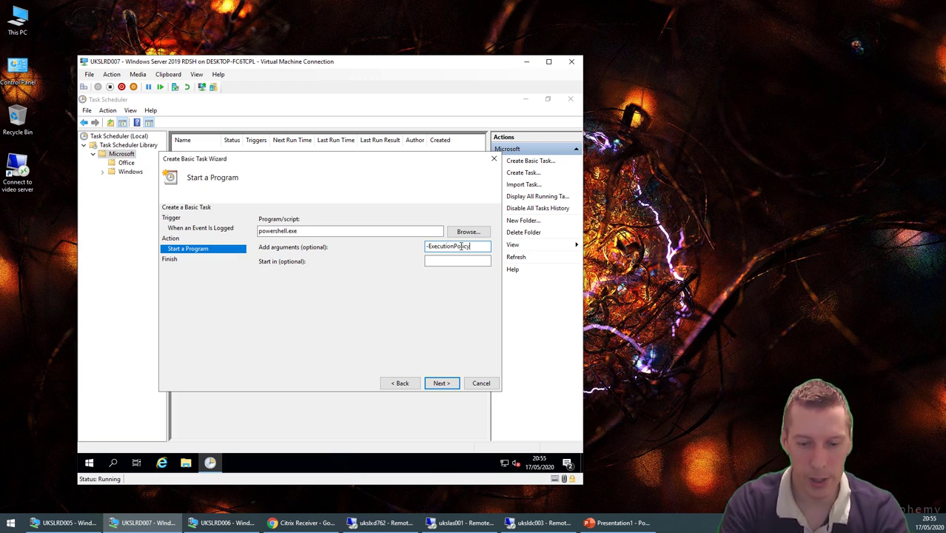
text( Bypass -File c:\)
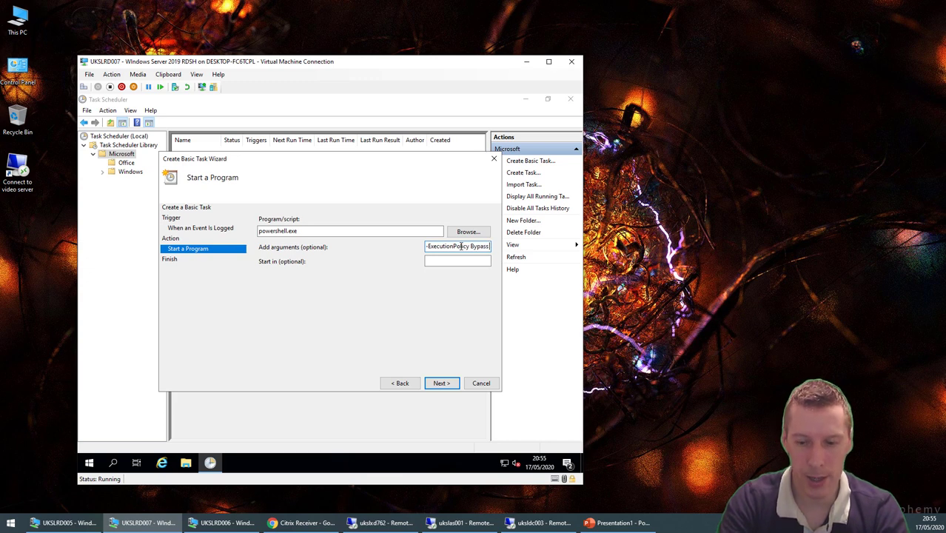
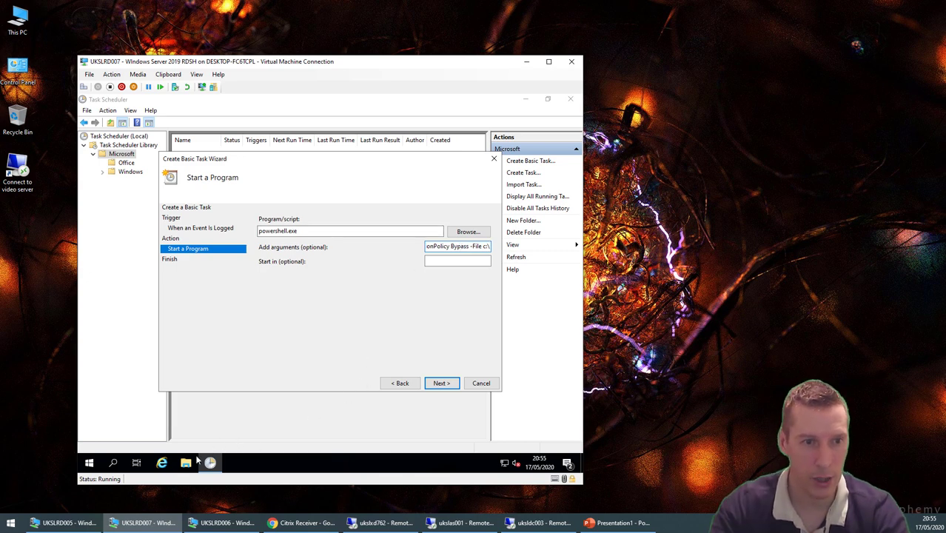
Check the C: drive for the script and enter ExportLocal.ps1 to complete the -File c:\ExportLocal.ps1 argument.
right_click(89, 462)
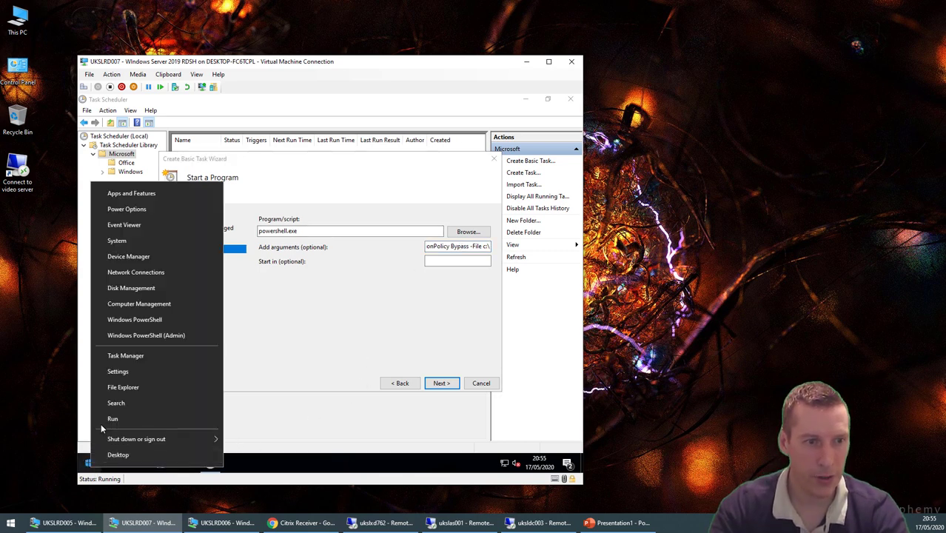
click(101, 423)
text(c:)
key(Return)
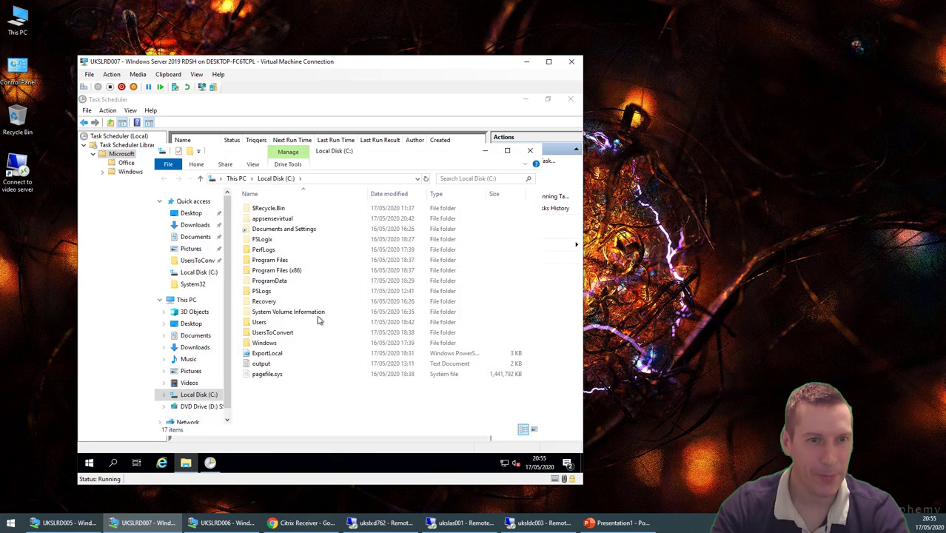
click(528, 152)
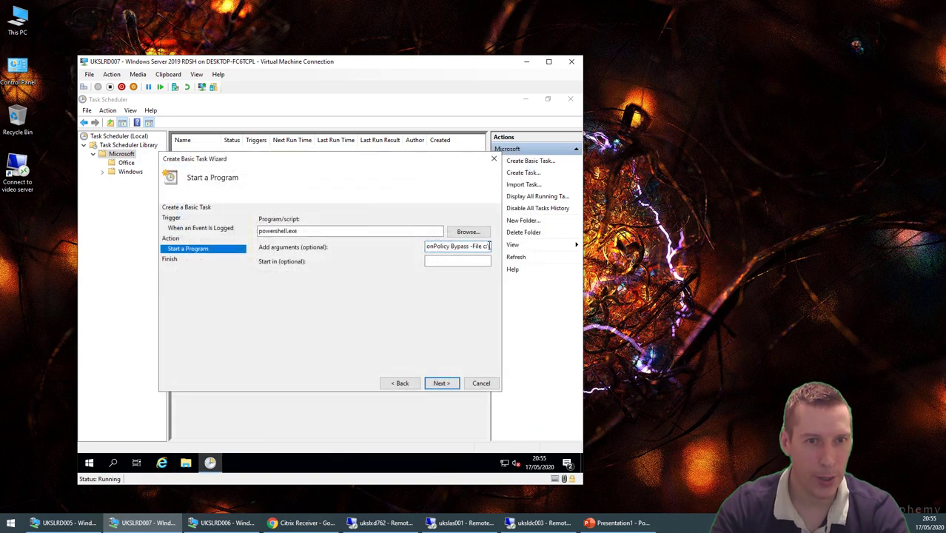
text(Export)
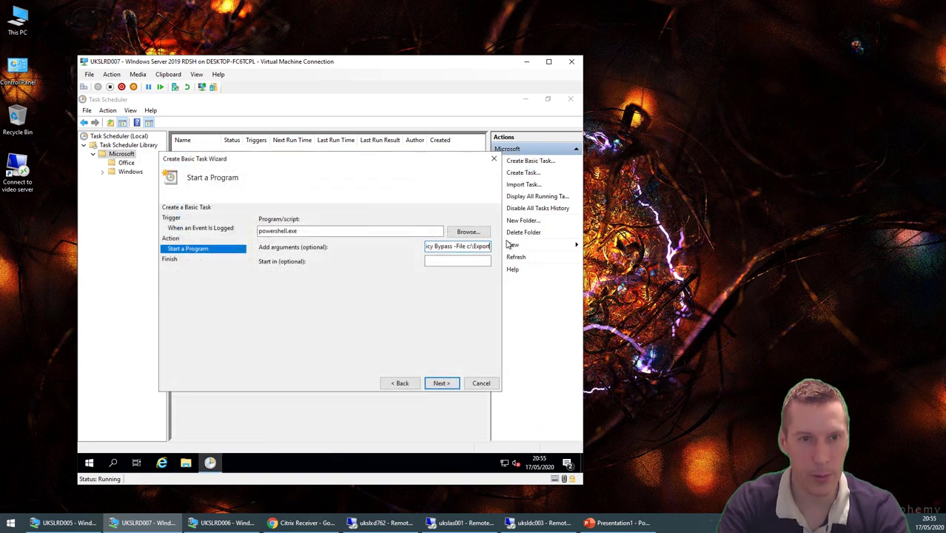
text(Local.ps1)
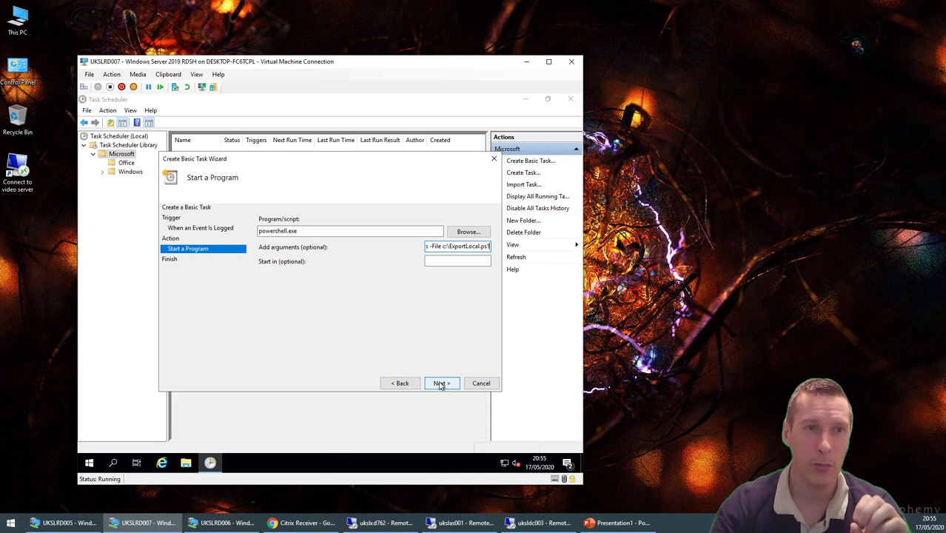
Finish creating the MigrateProfiles task with its Properties dialog set to open.
double_click(315, 234)
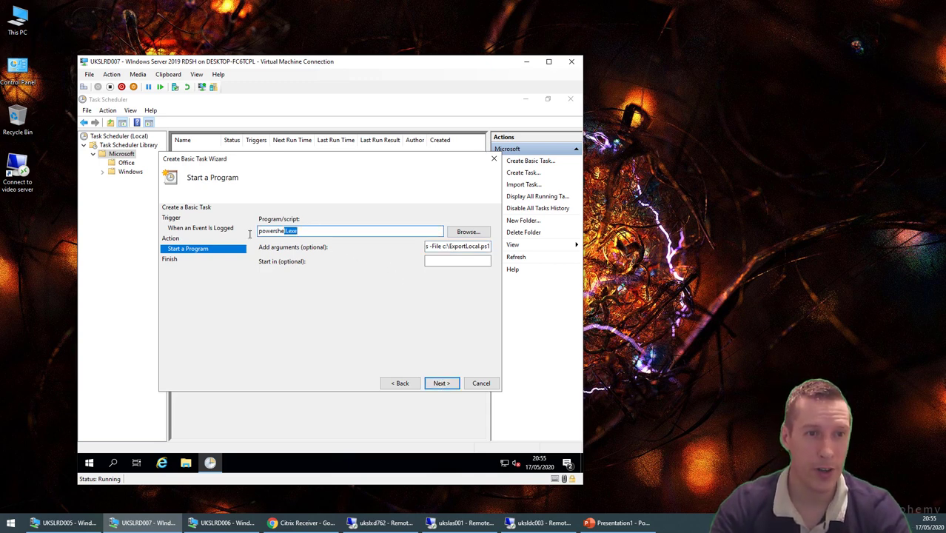
click(314, 233)
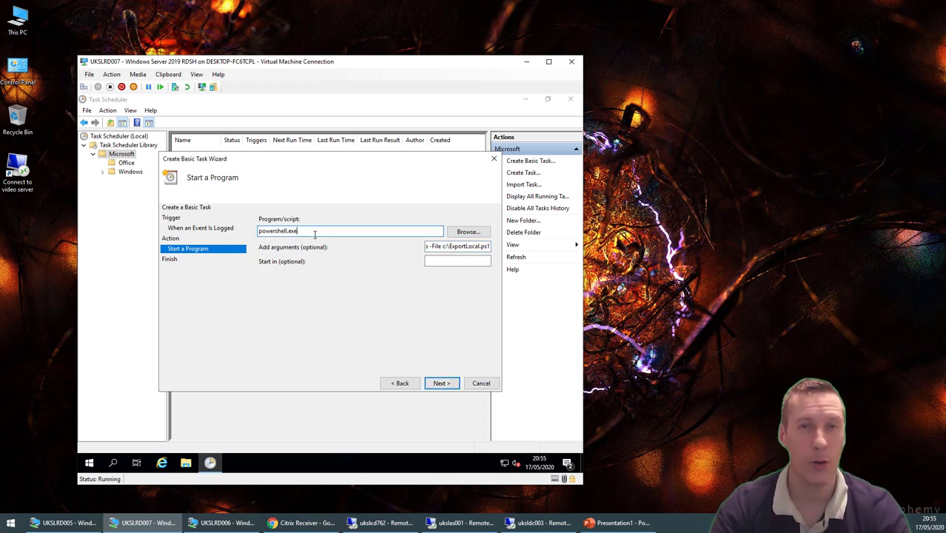
click(440, 384)
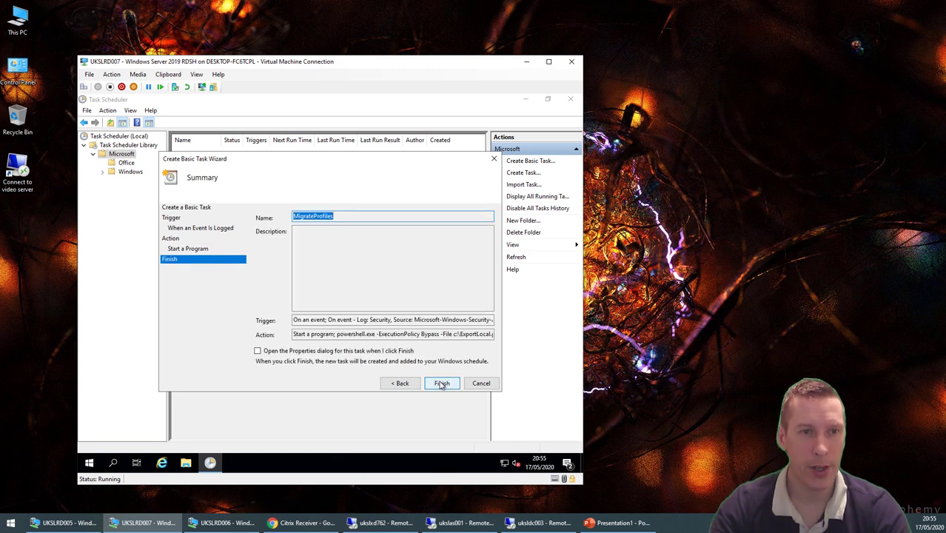
click(259, 352)
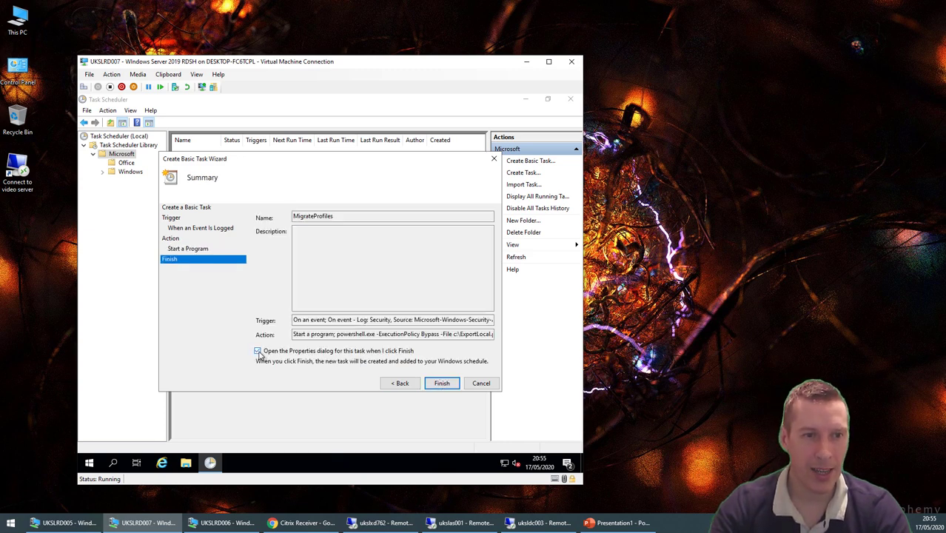
click(441, 383)
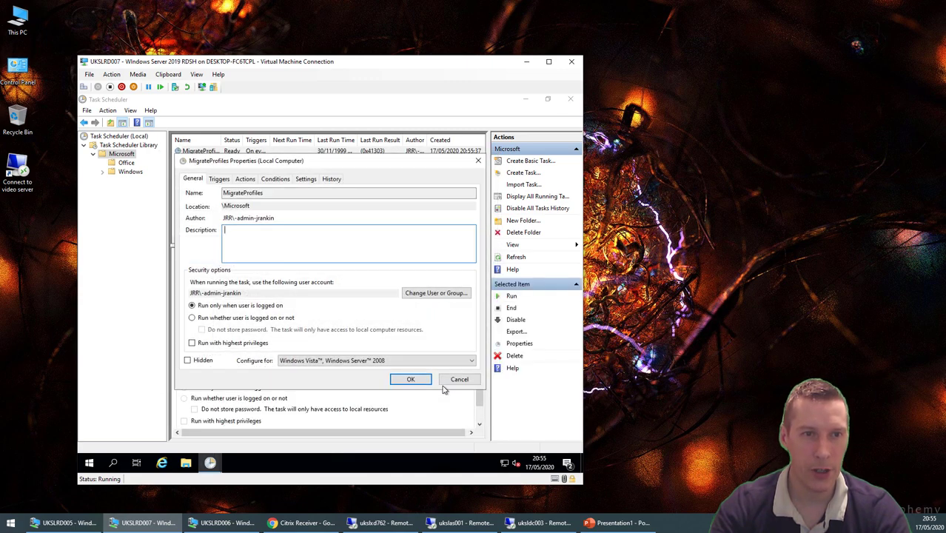
Set MigrateProfiles to run whether logged on or not, with highest privileges, for Windows Server 2019.
click(192, 318)
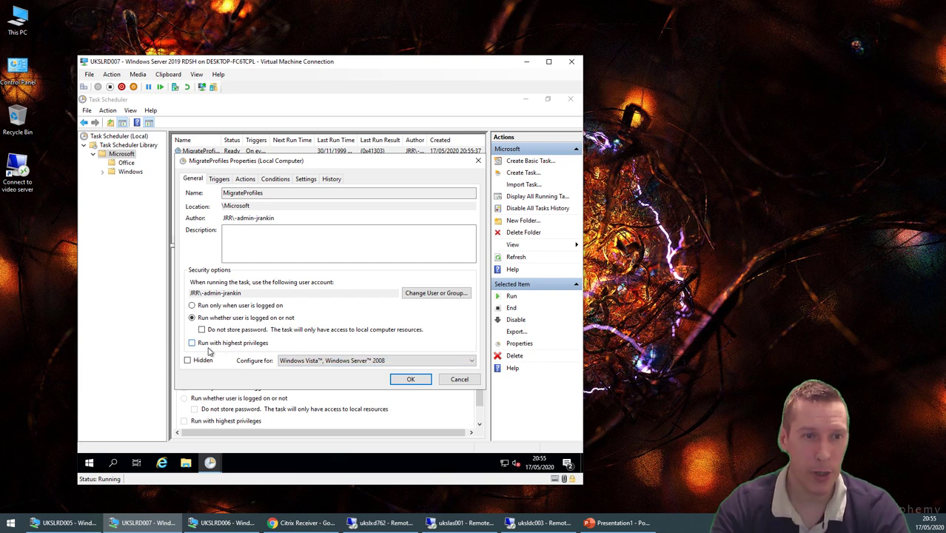
click(194, 343)
click(374, 360)
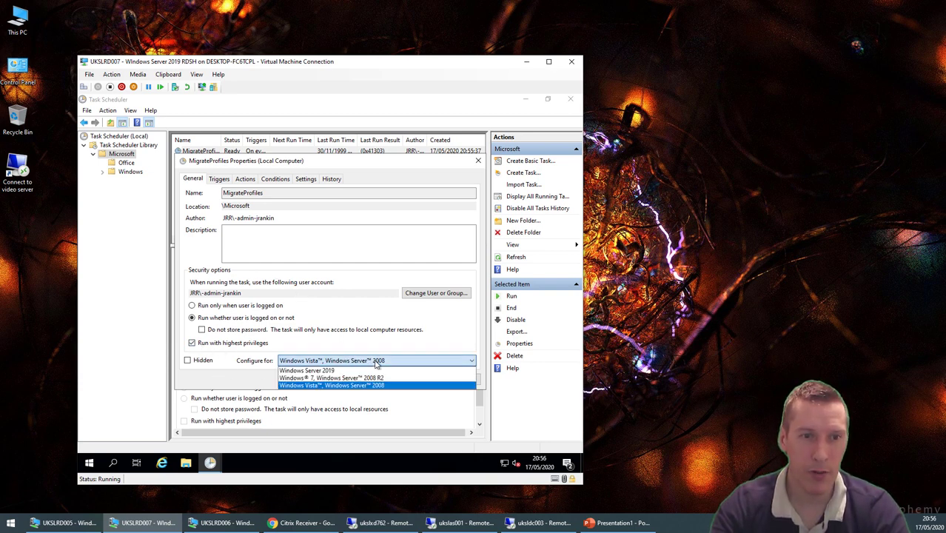
click(341, 371)
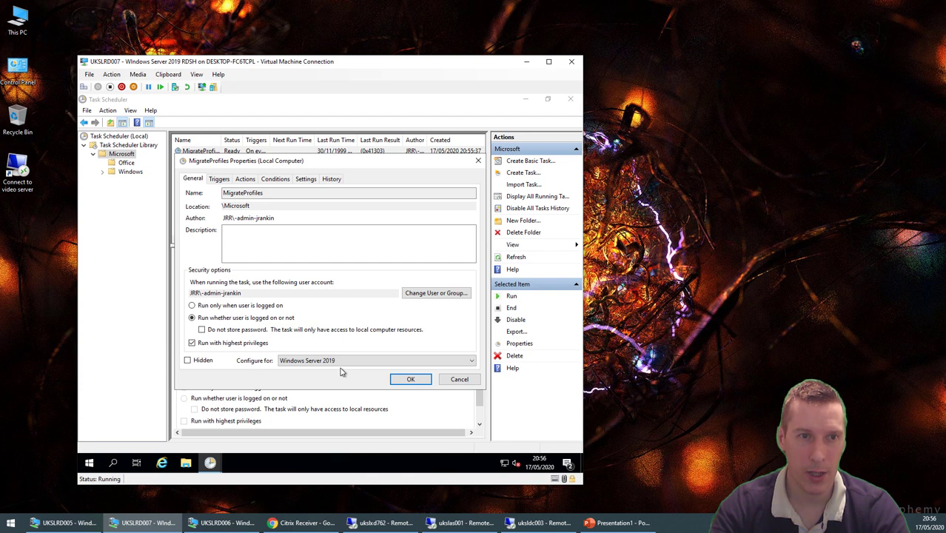
Save the task with the account password, confirm MigrateProfiles is listed, and close Task Scheduler.
click(412, 379)
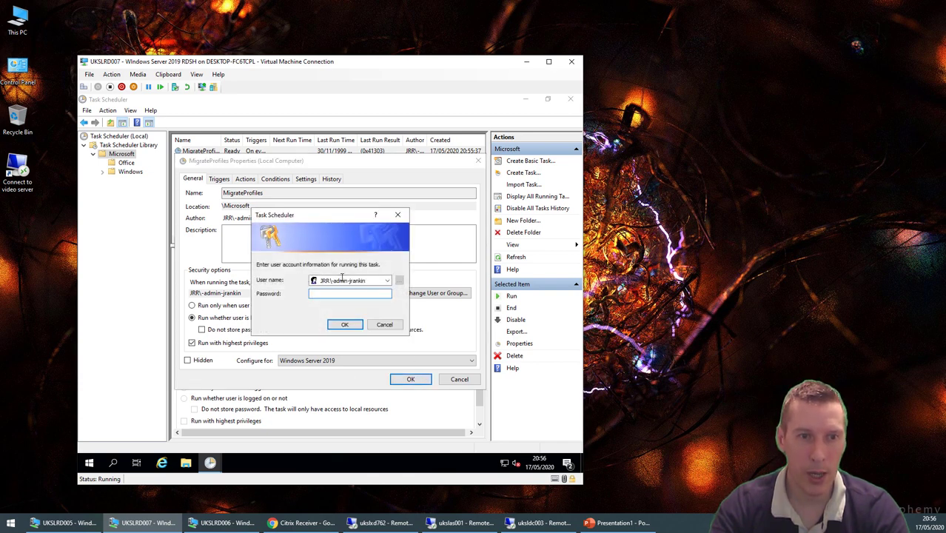
text(••••••••••••)
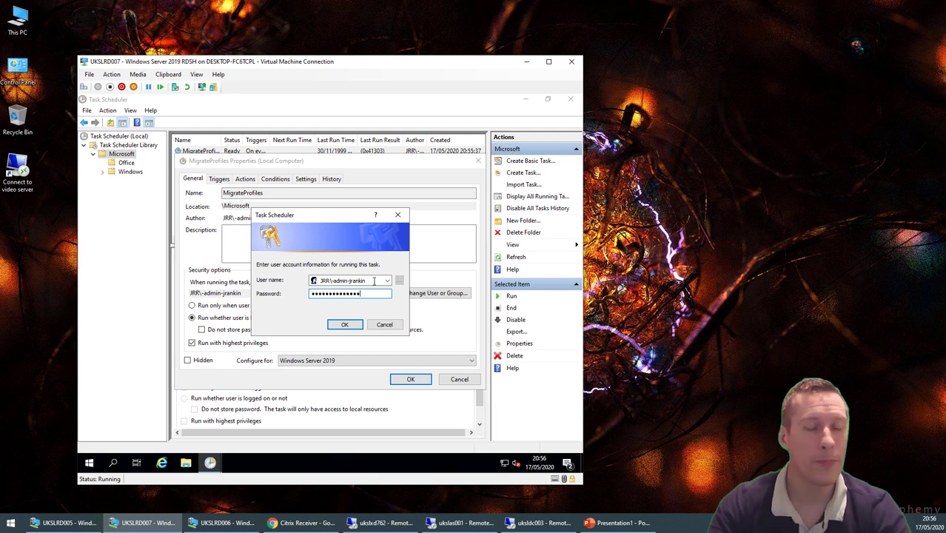
click(353, 326)
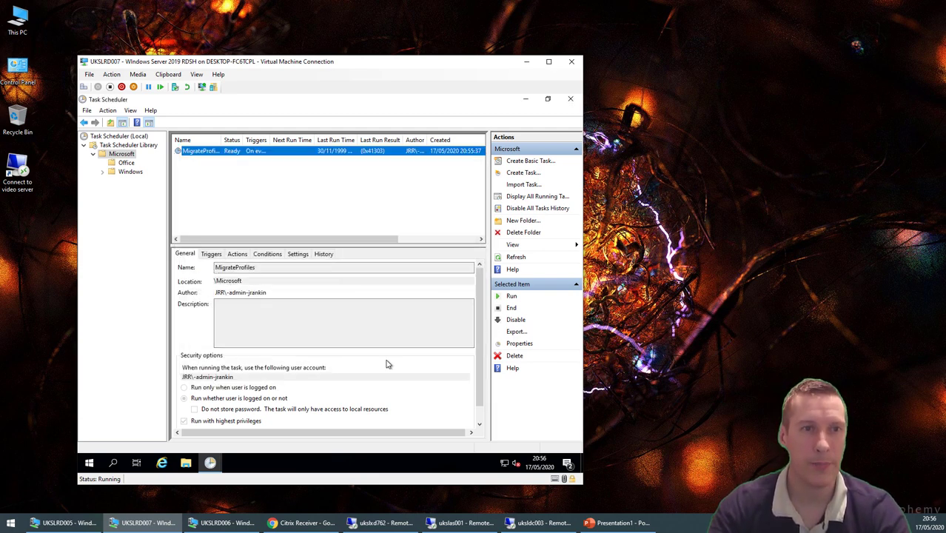
drag(219, 140, 222, 140)
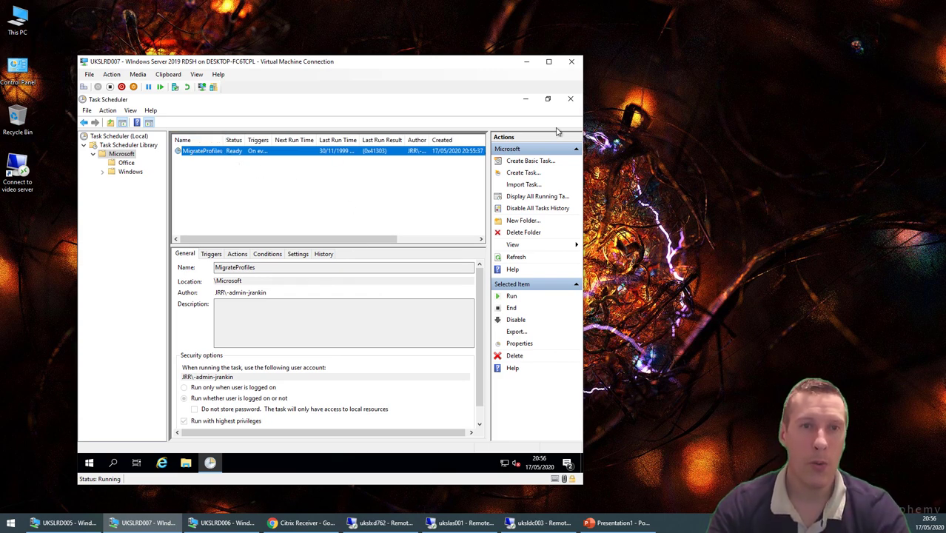
click(569, 100)
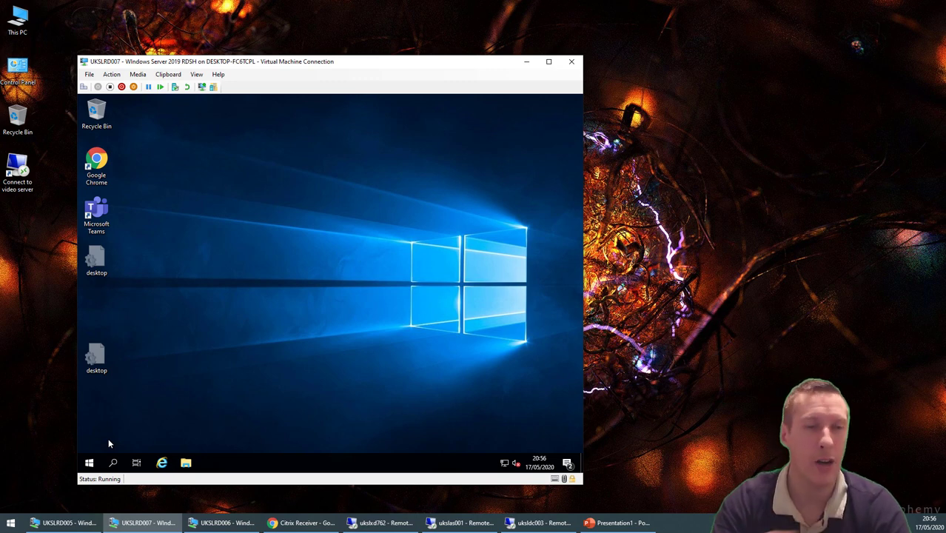
Sign out of the VM's Windows session and minimize the Virtual Machine Connection window.
right_click(89, 462)
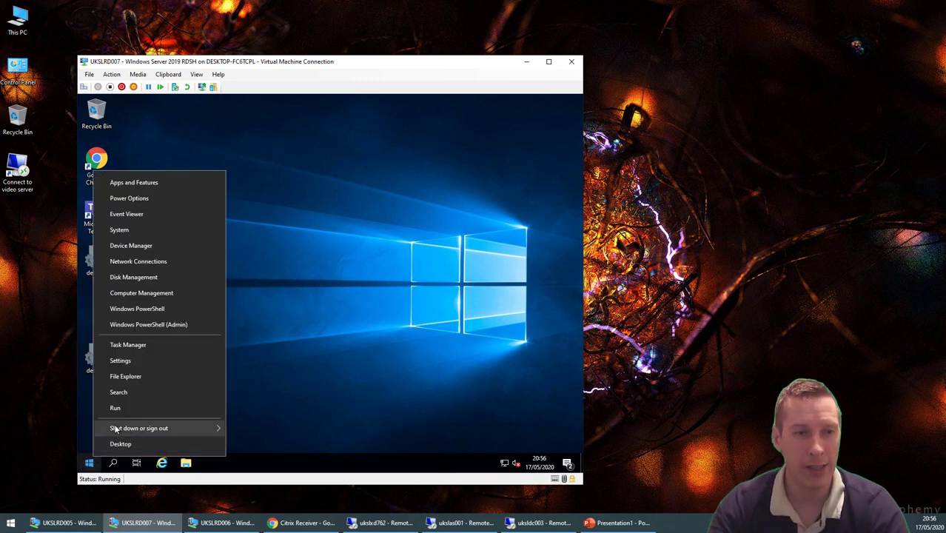
mouse_move(185, 428)
click(251, 395)
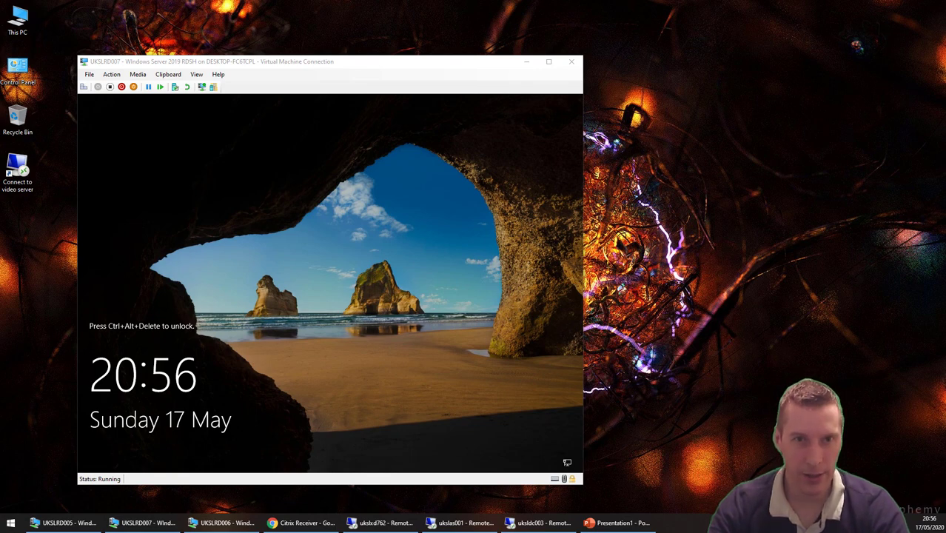
click(527, 61)
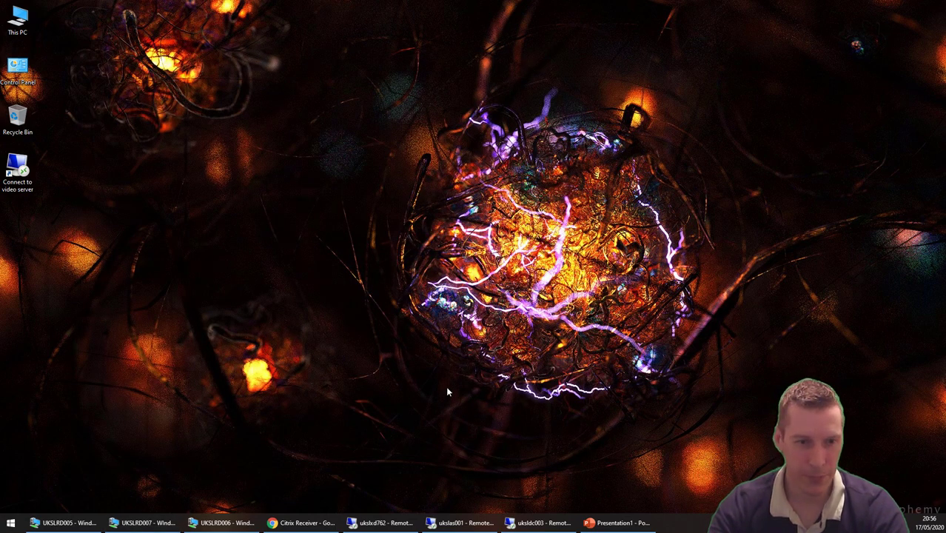
Sign in to StoreFront with the test user's domain user name and password.
click(319, 523)
click(454, 299)
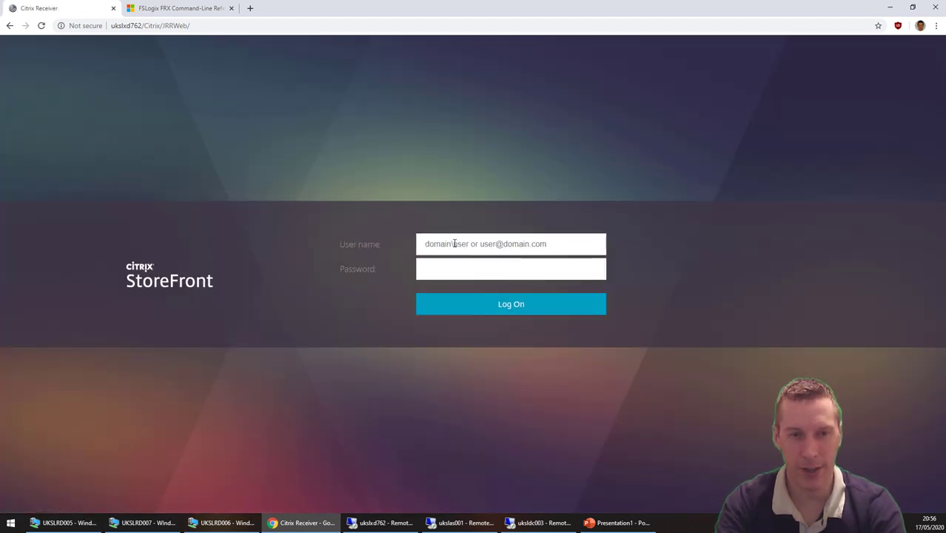
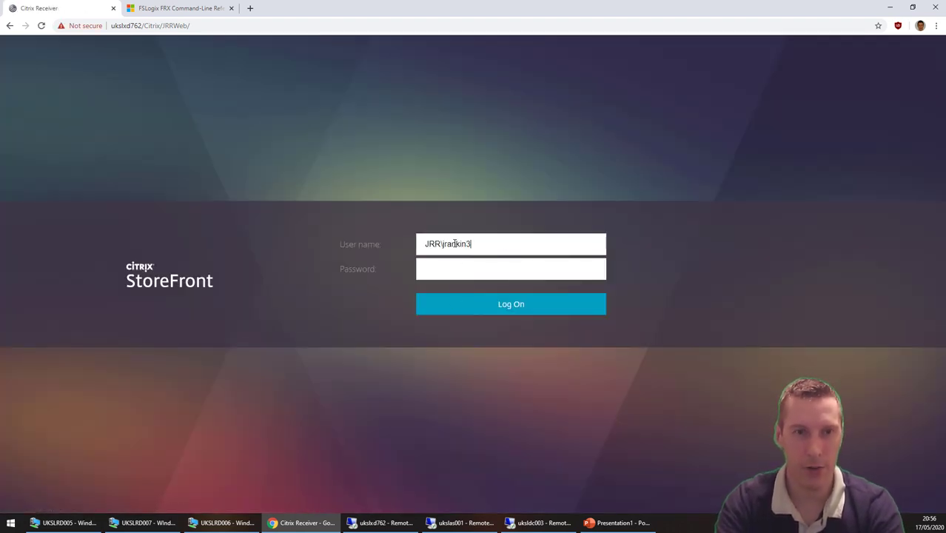
key(Tab)
text(**********)
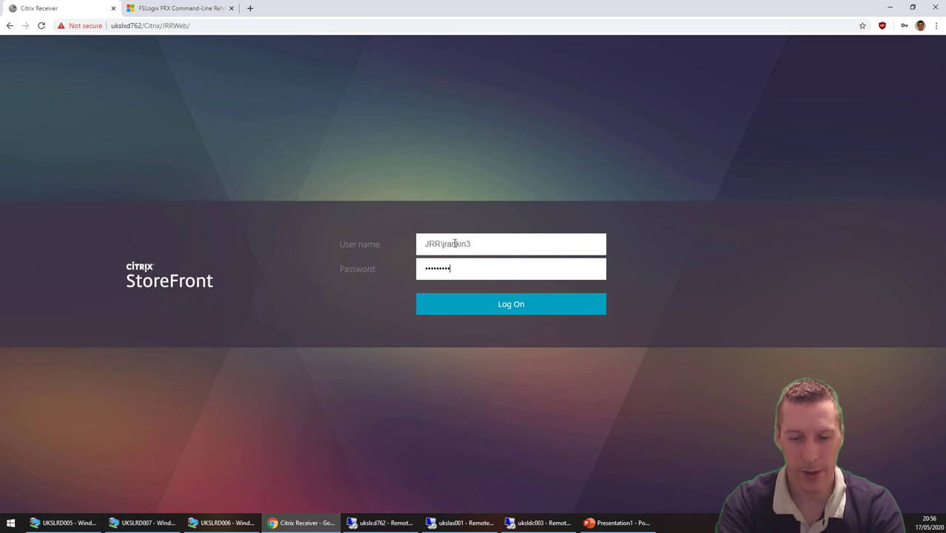
key(Return)
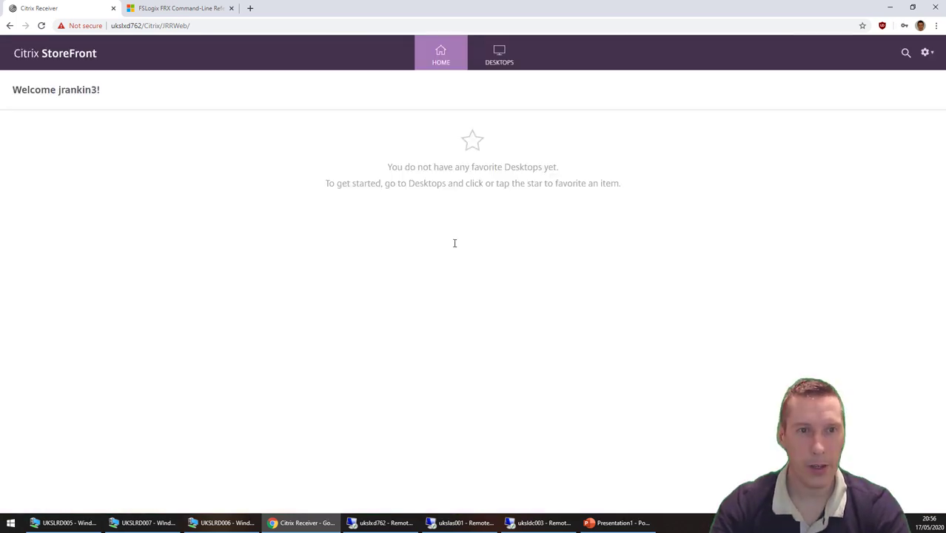
Launch the PMO Desktop from the Desktops page through the Citrix Workspace Launcher.
click(558, 93)
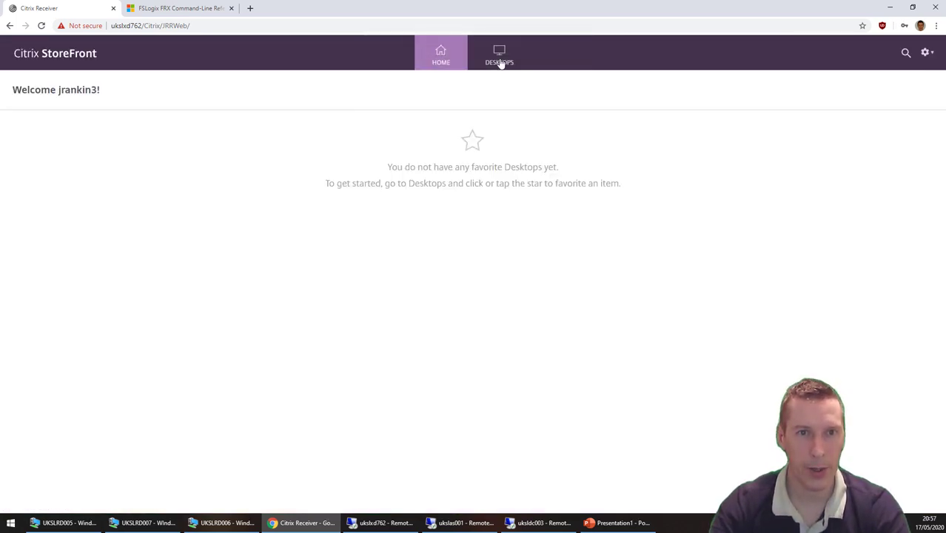
click(499, 59)
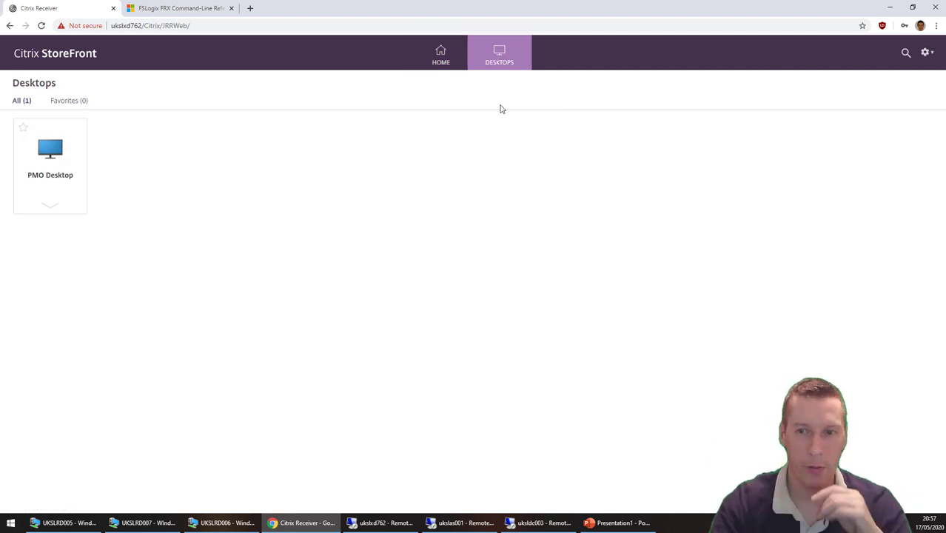
click(60, 156)
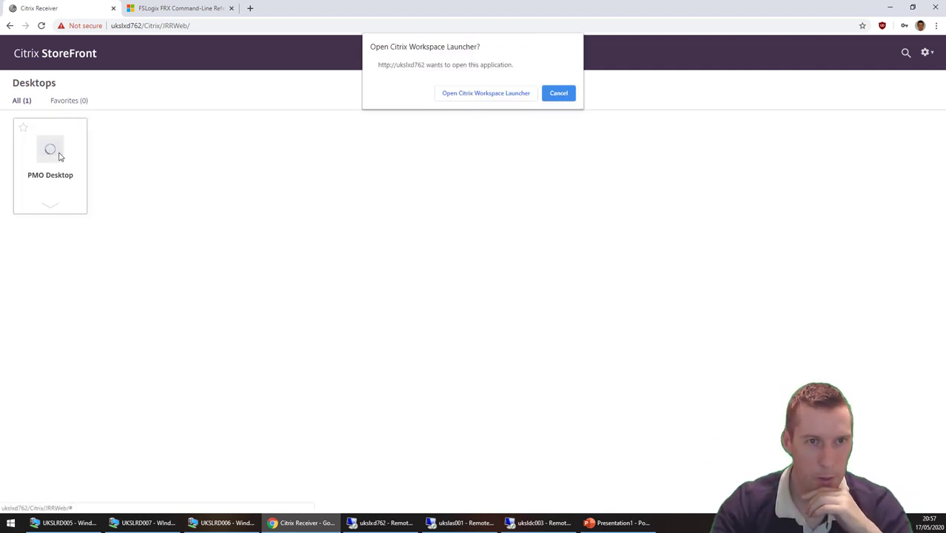
click(463, 95)
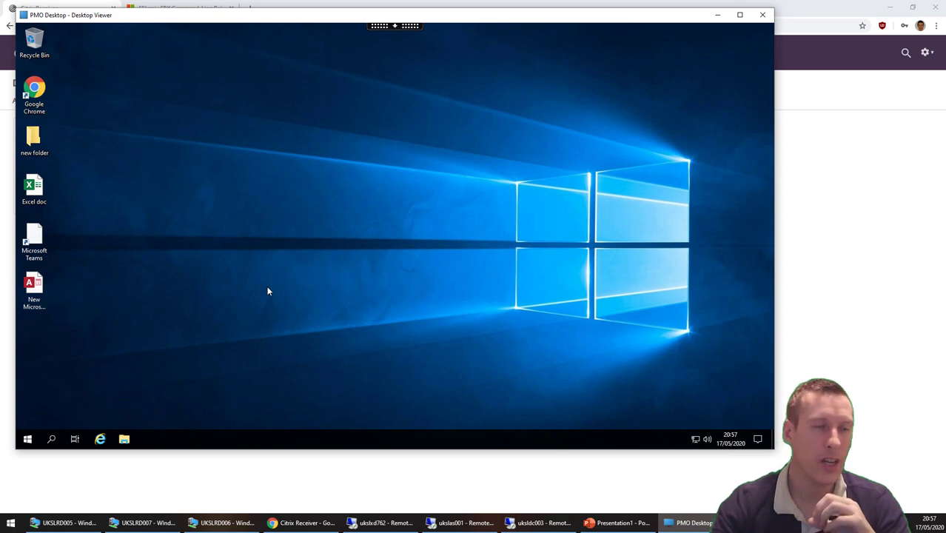
Set the remote desktop background to a solid magenta colour.
right_click(299, 172)
click(346, 265)
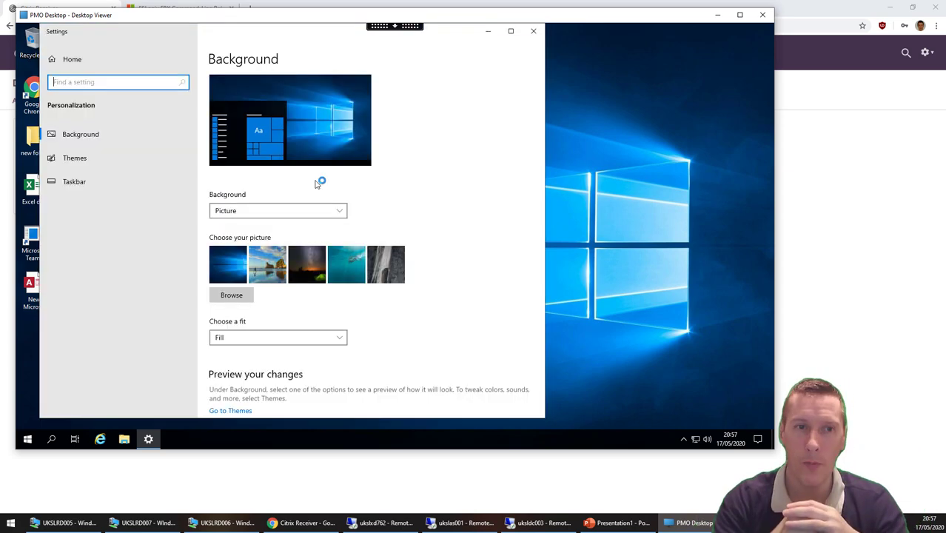
click(339, 211)
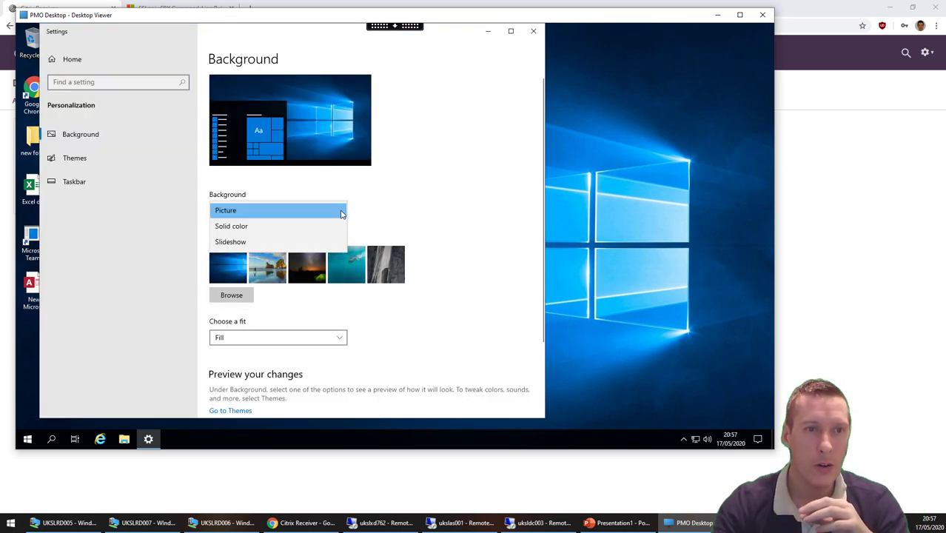
click(286, 226)
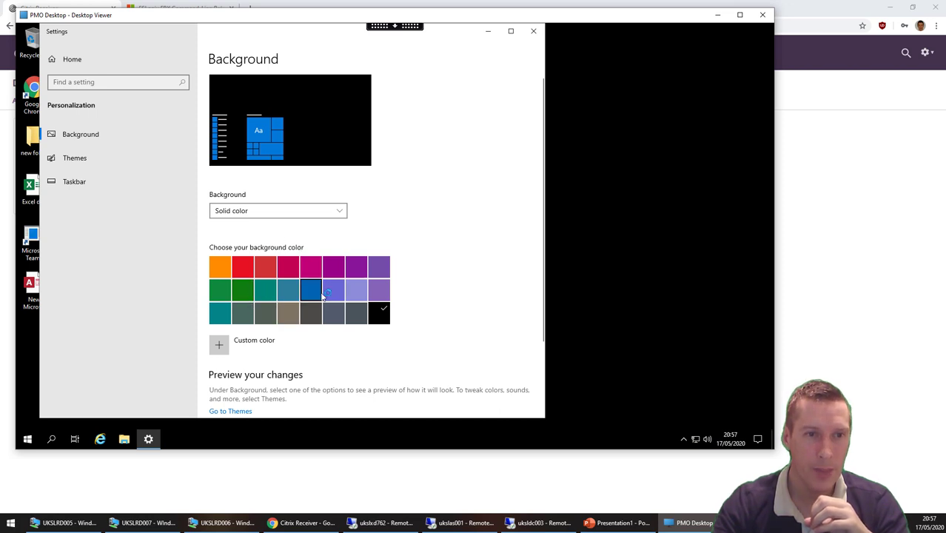
click(311, 273)
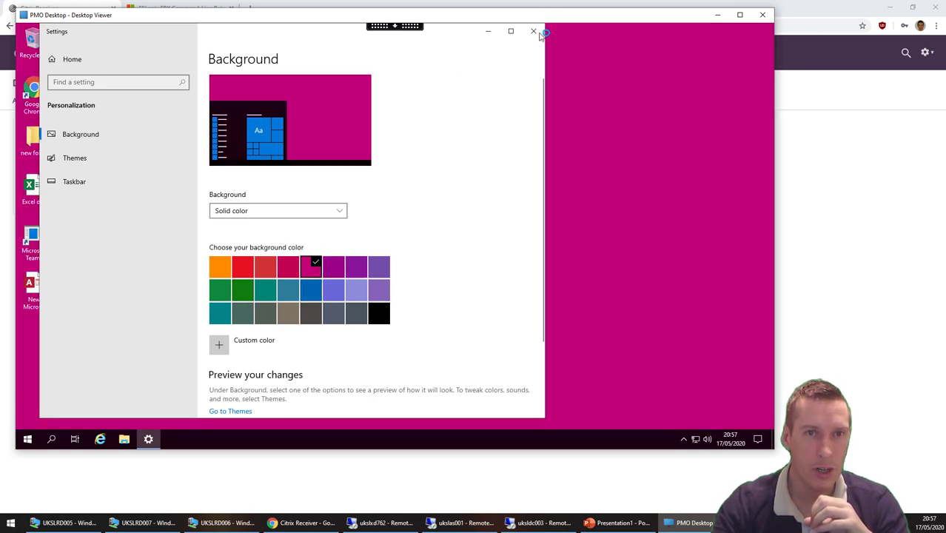
Show the Computer and Control Panel icons on the desktop.
click(101, 156)
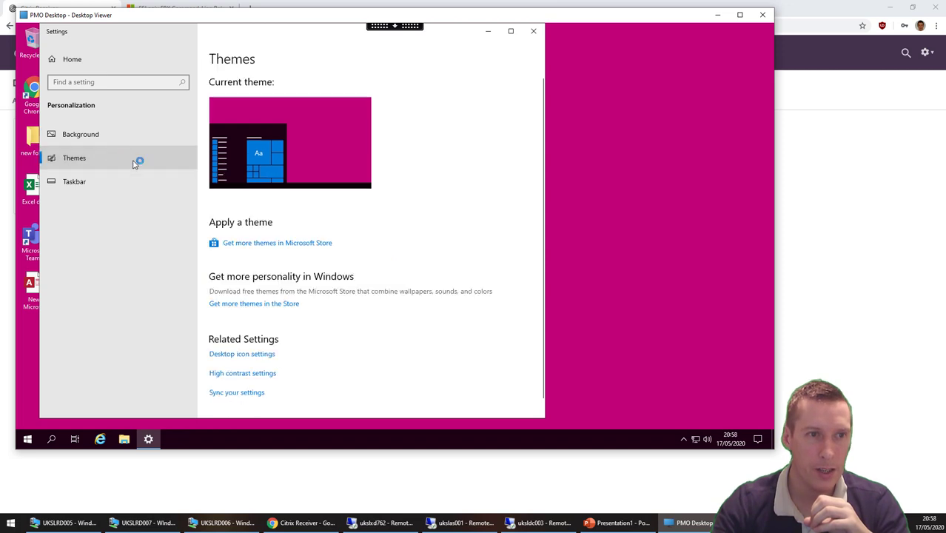
scroll(265, 258, down, 3)
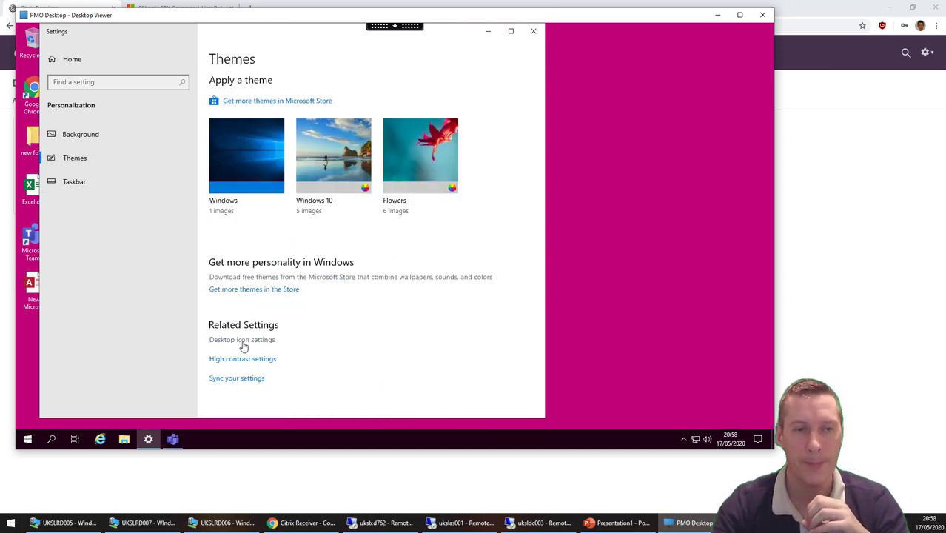
click(244, 340)
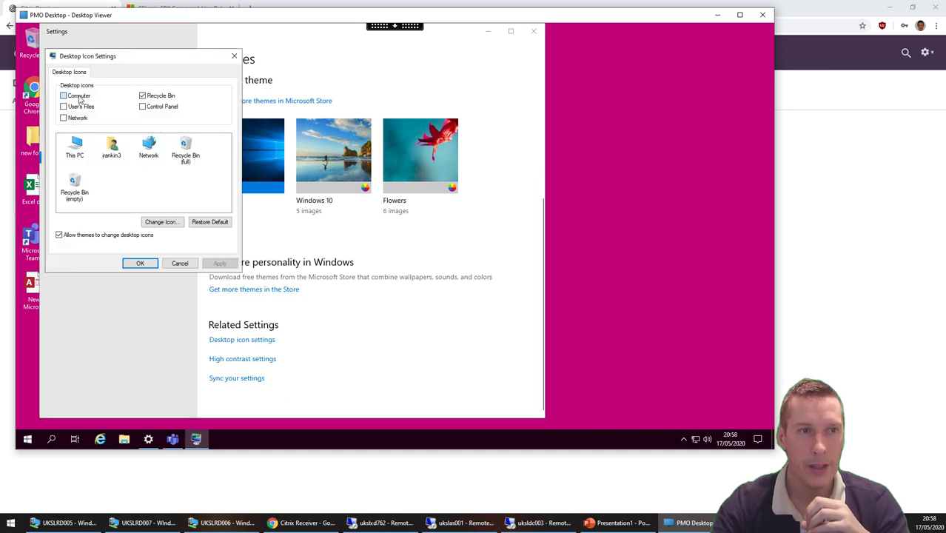
click(78, 97)
click(142, 107)
click(140, 264)
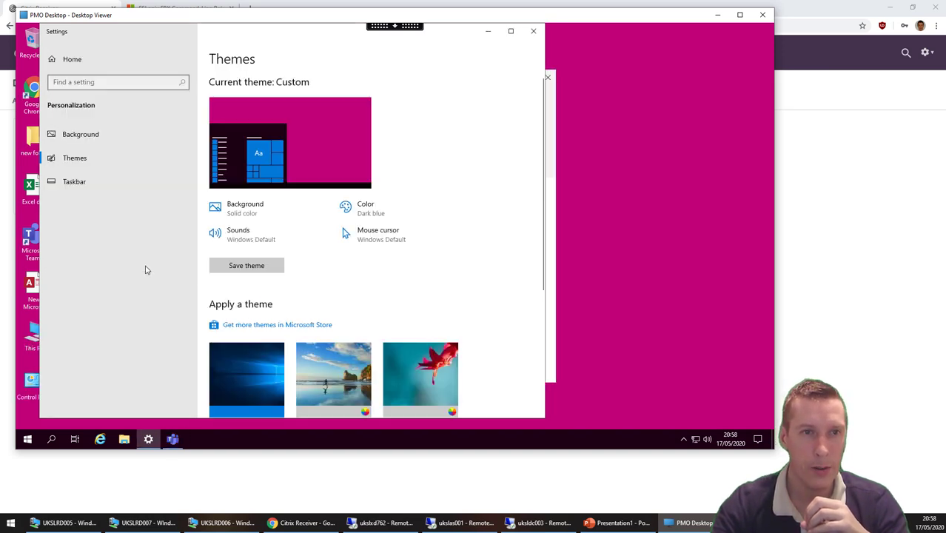
click(533, 31)
Make taskbar buttons small and set them to never combine.
click(547, 79)
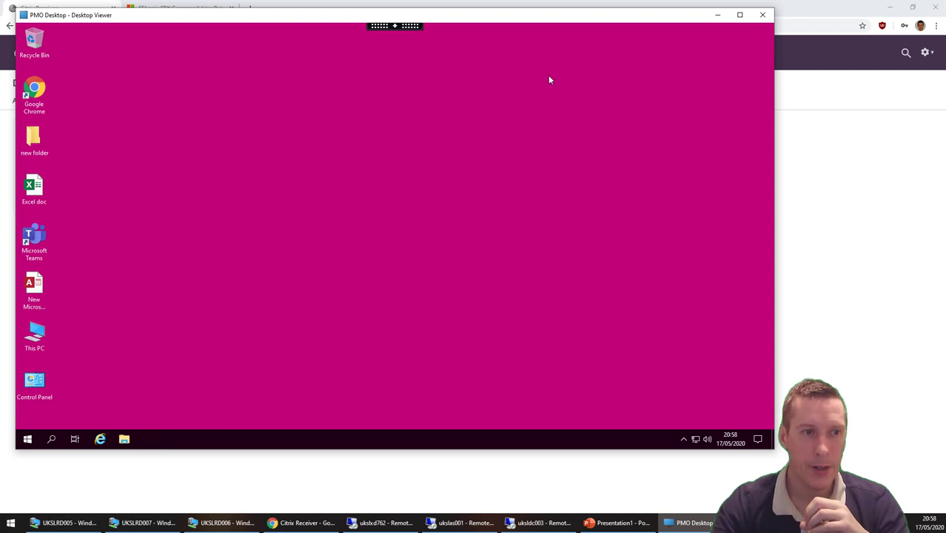
right_click(219, 439)
click(257, 428)
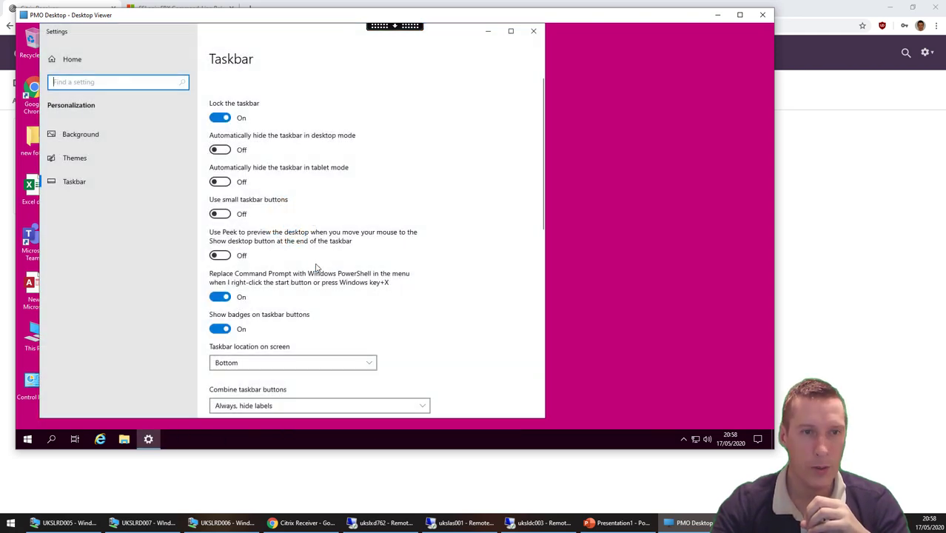
click(221, 214)
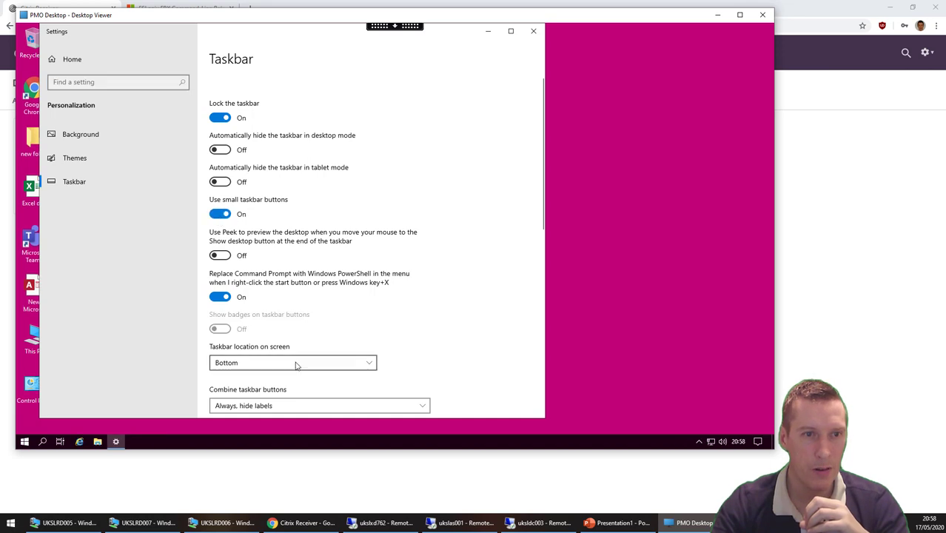
click(292, 406)
click(268, 403)
Always show all notification area icons in the taskbar.
scroll(282, 295, down, 3)
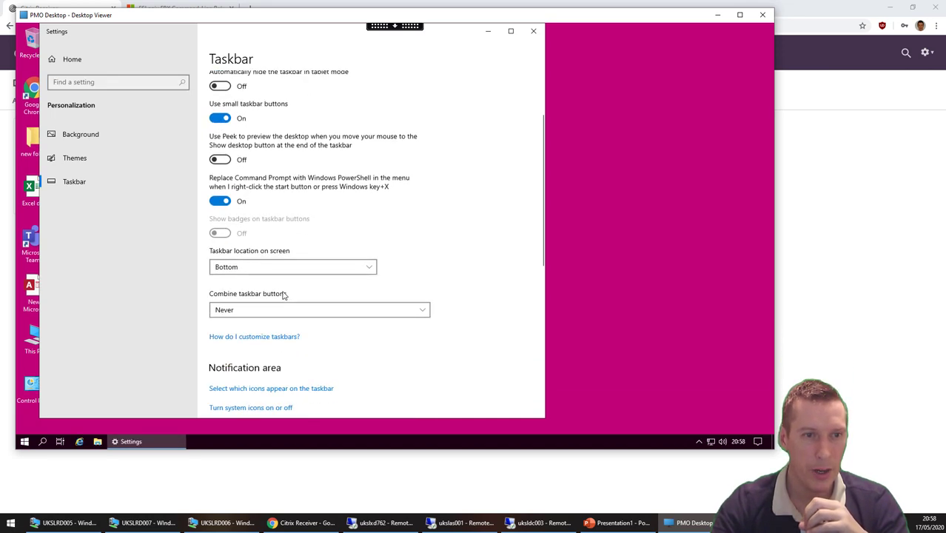
scroll(282, 295, down, 3)
click(280, 308)
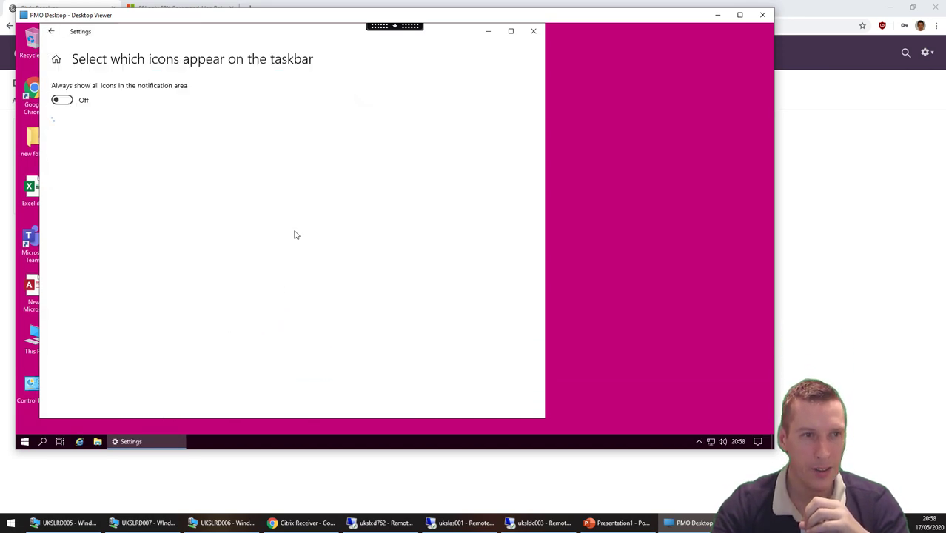
click(63, 100)
click(51, 31)
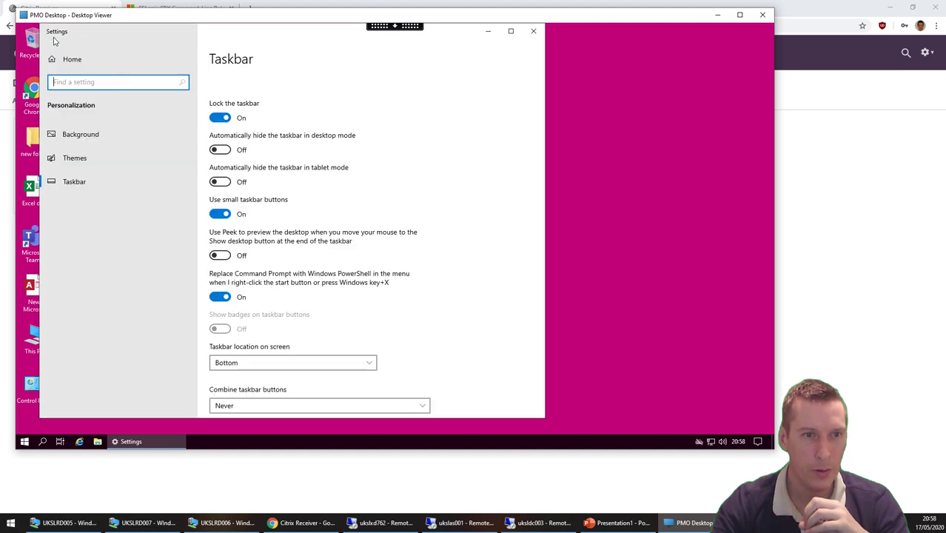
scroll(214, 220, down, 7)
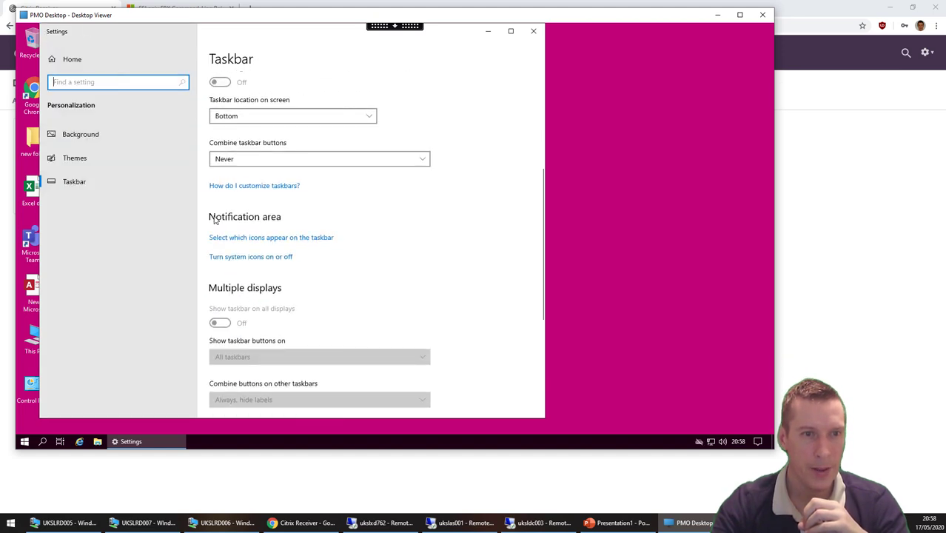
scroll(214, 220, down, 5)
Hide the Task View button and the search icon from the taskbar.
click(532, 31)
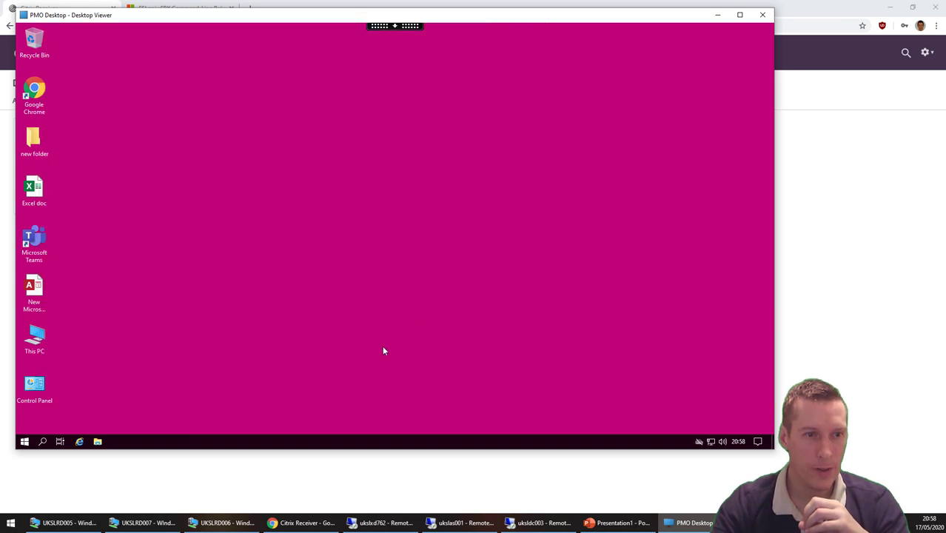
right_click(284, 439)
click(325, 267)
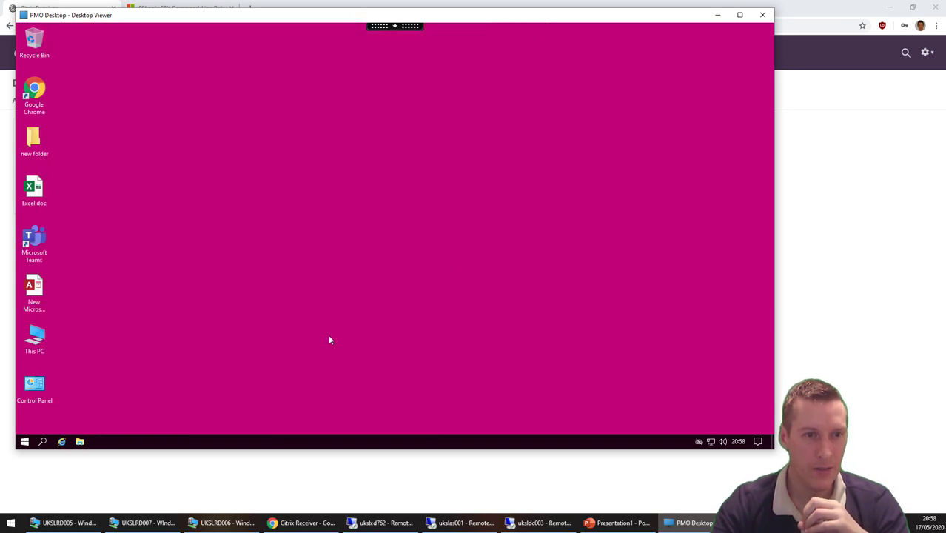
right_click(287, 441)
mouse_move(365, 250)
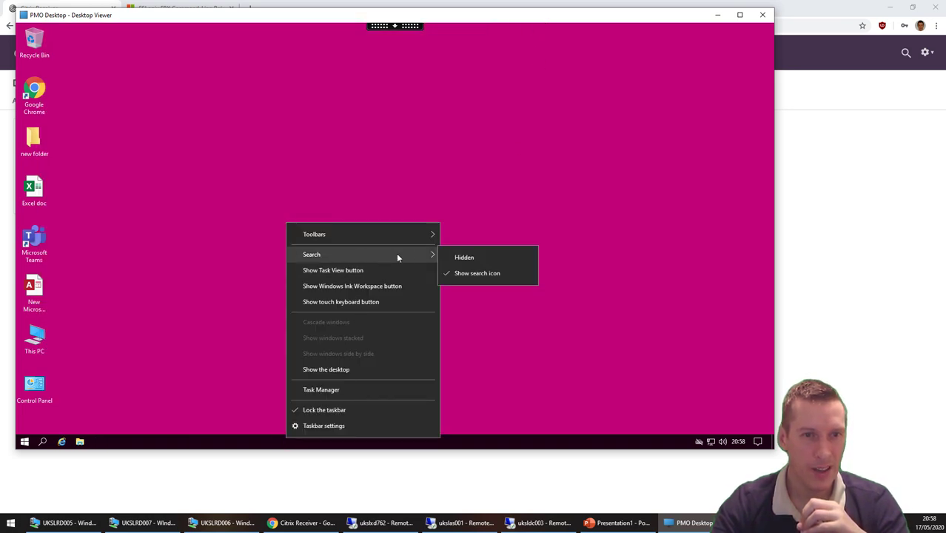
click(458, 255)
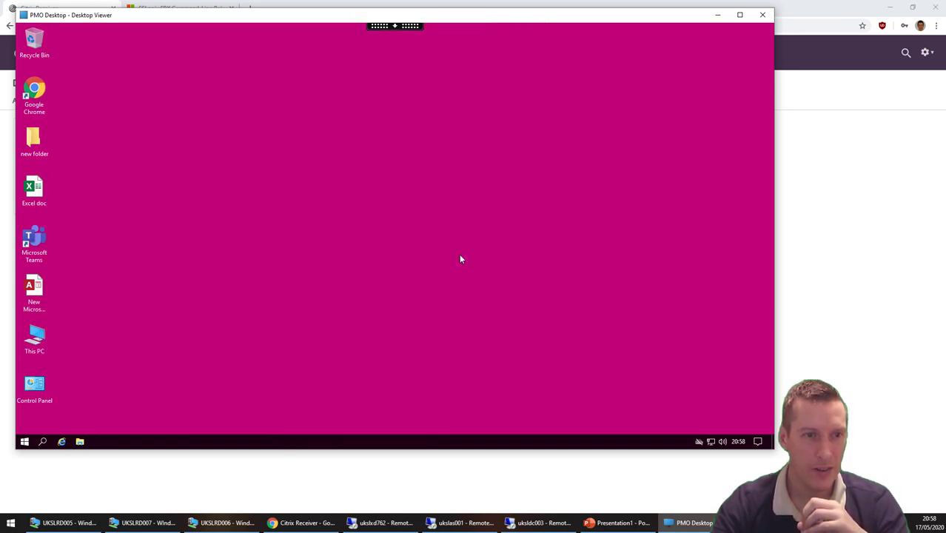
Move the Server Manager tile and remove the Remote Desktop and File Explorer tiles from Start.
click(25, 441)
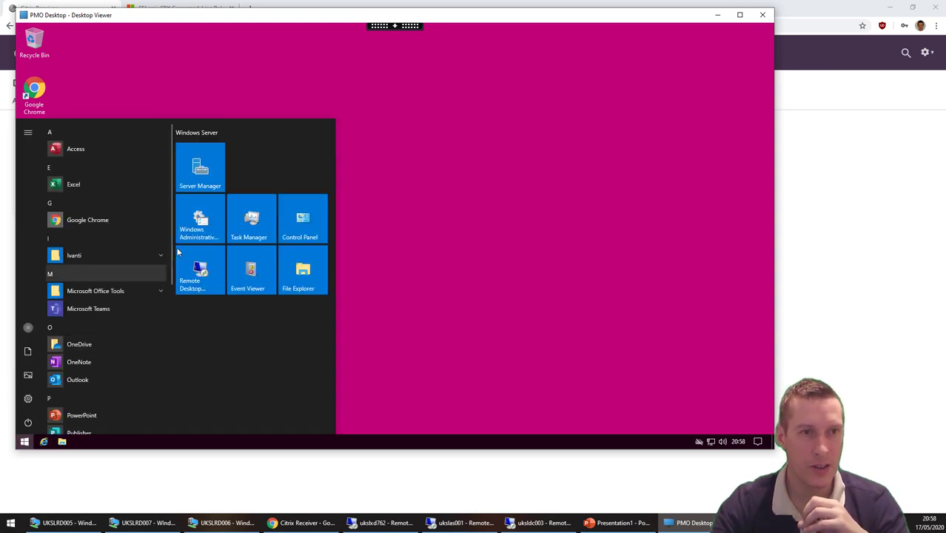
drag(209, 186, 262, 182)
right_click(205, 284)
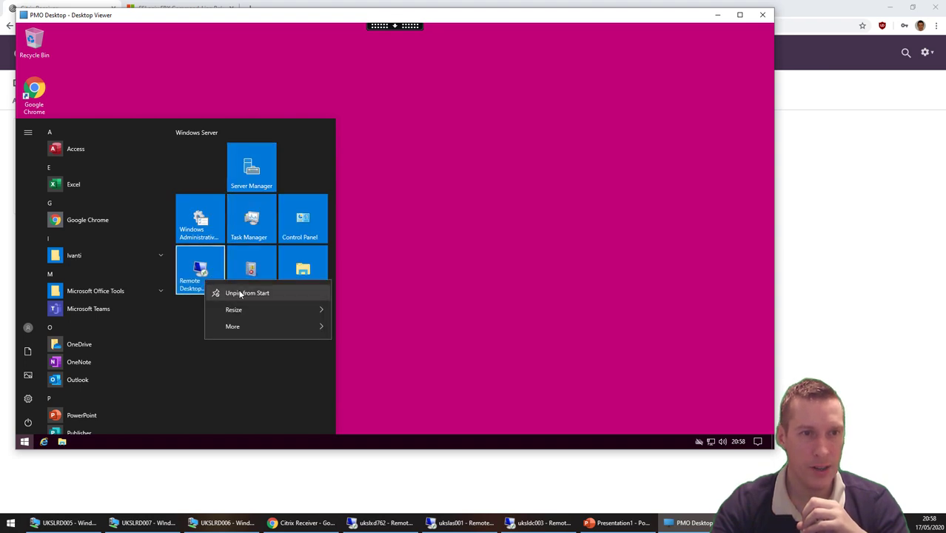
click(239, 291)
right_click(310, 273)
click(337, 281)
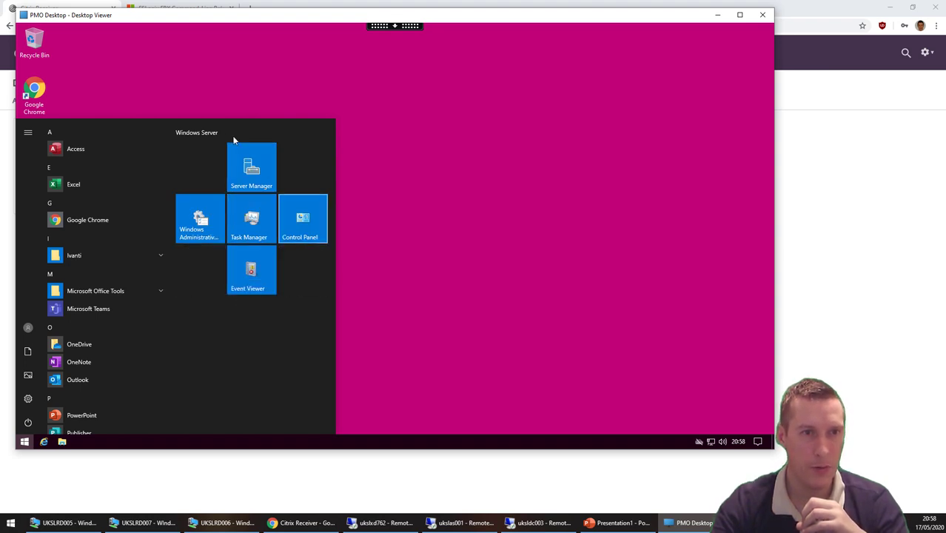
Rename the Windows Server tile group to 'This text has been changed'.
click(229, 135)
drag(230, 135, 159, 118)
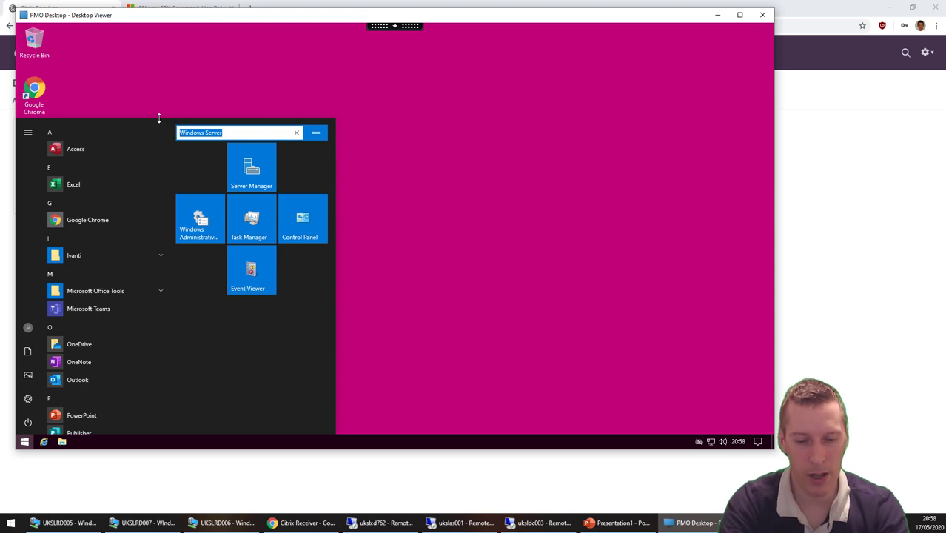
text(This text has bee)
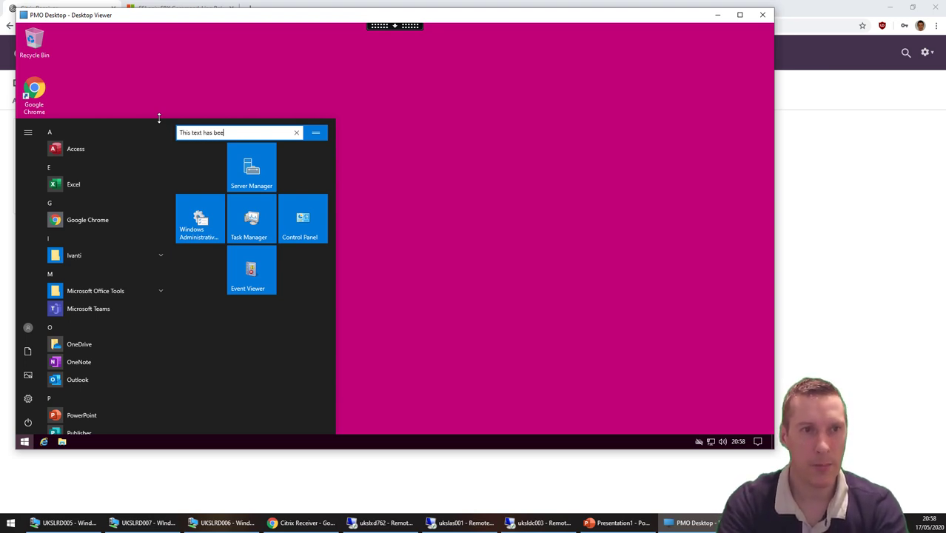
text(n changed)
key(Return)
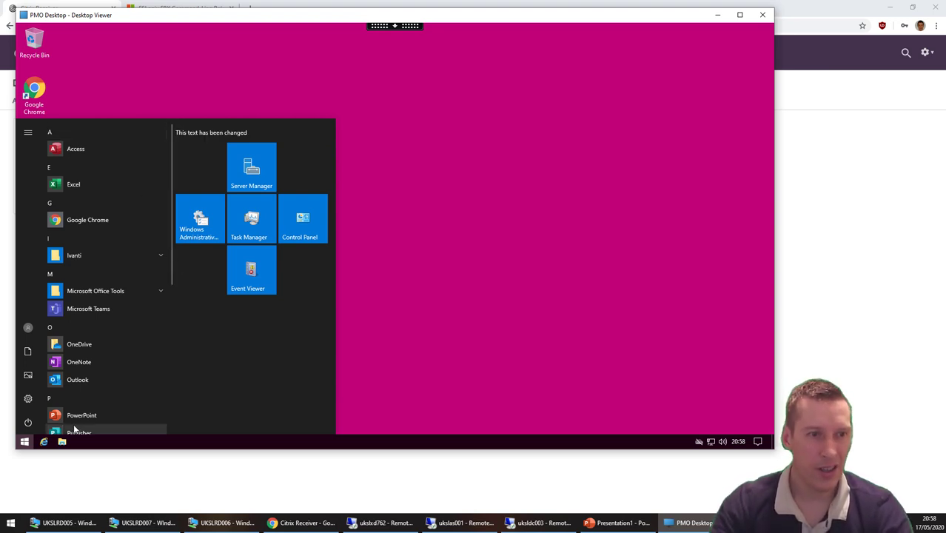
Pin PowerPoint and Component Services to the taskbar.
right_click(70, 418)
mouse_move(146, 389)
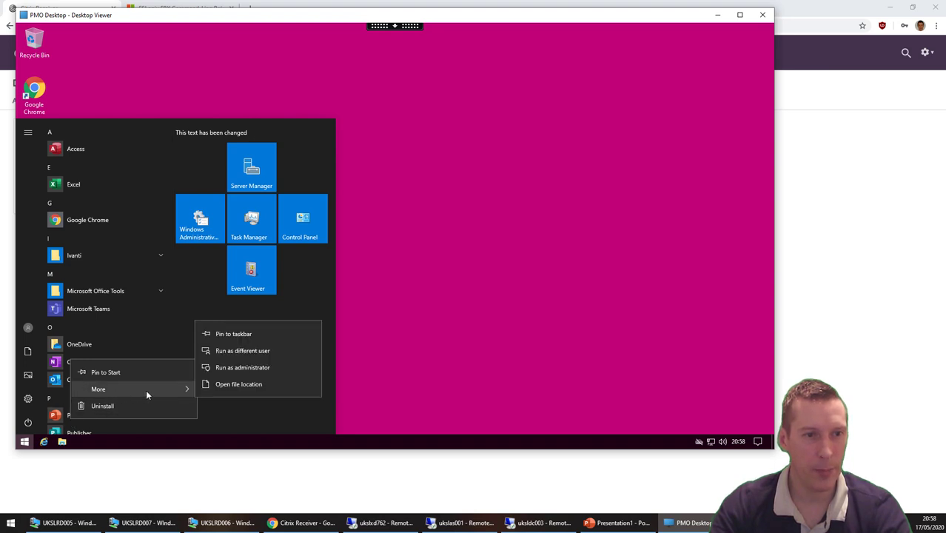
click(249, 337)
scroll(106, 338, down, 5)
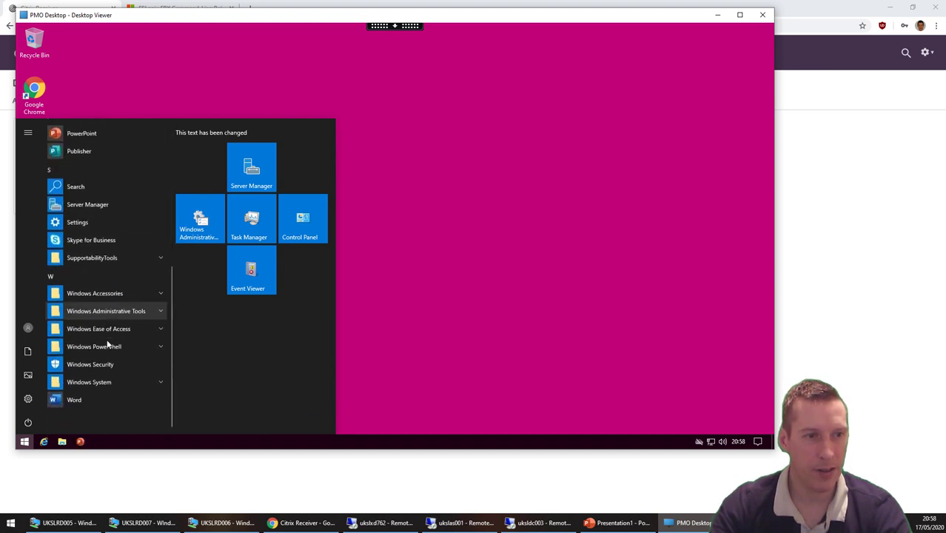
click(109, 310)
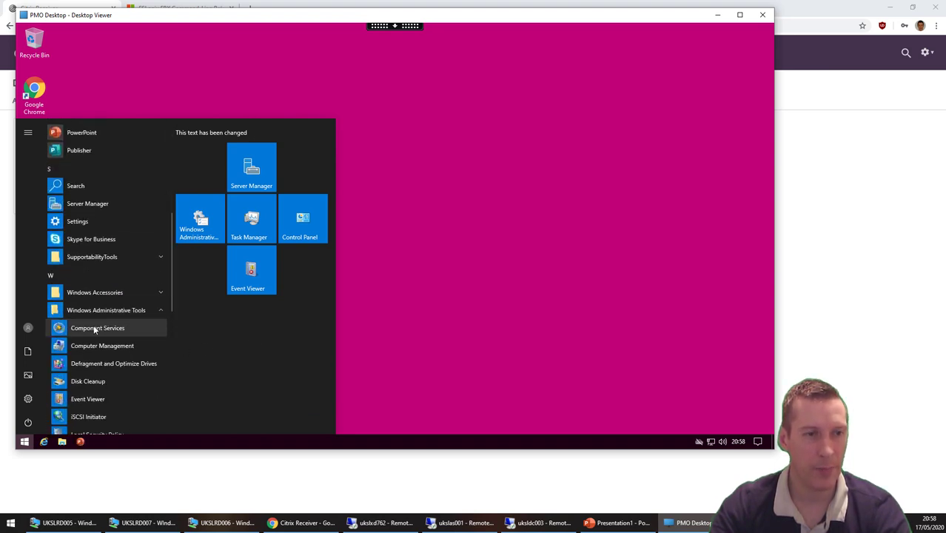
right_click(94, 327)
mouse_move(140, 348)
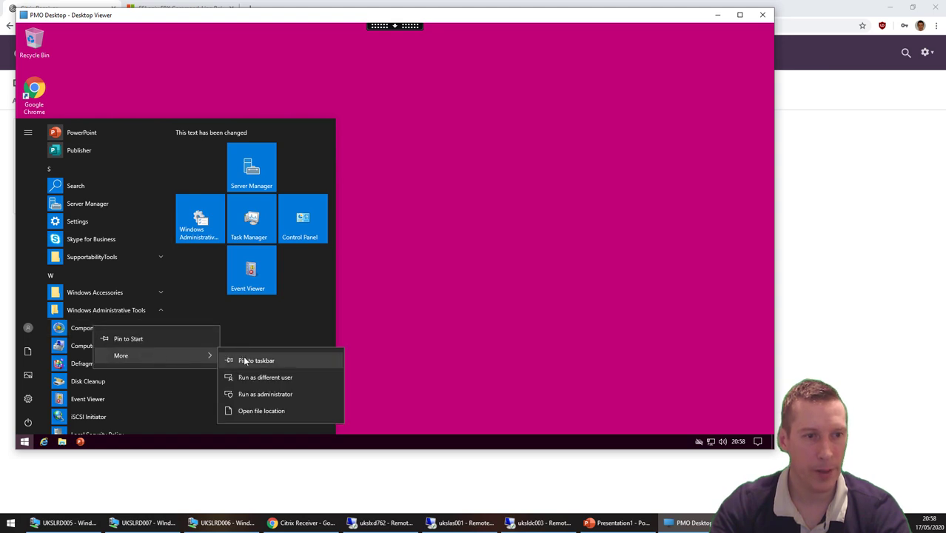
click(244, 359)
click(429, 281)
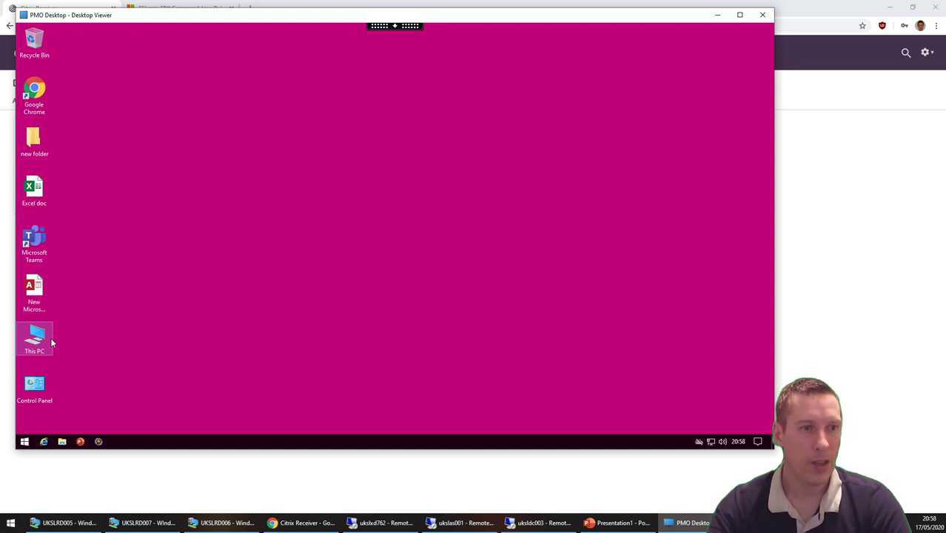
Place This PC top-left and Recycle Bin just above Control Panel on the desktop.
mouse_move(50, 337)
mouse_down()
mouse_move(78, 80)
mouse_move(68, 47)
mouse_move(34, 342)
mouse_up()
drag(71, 40, 34, 42)
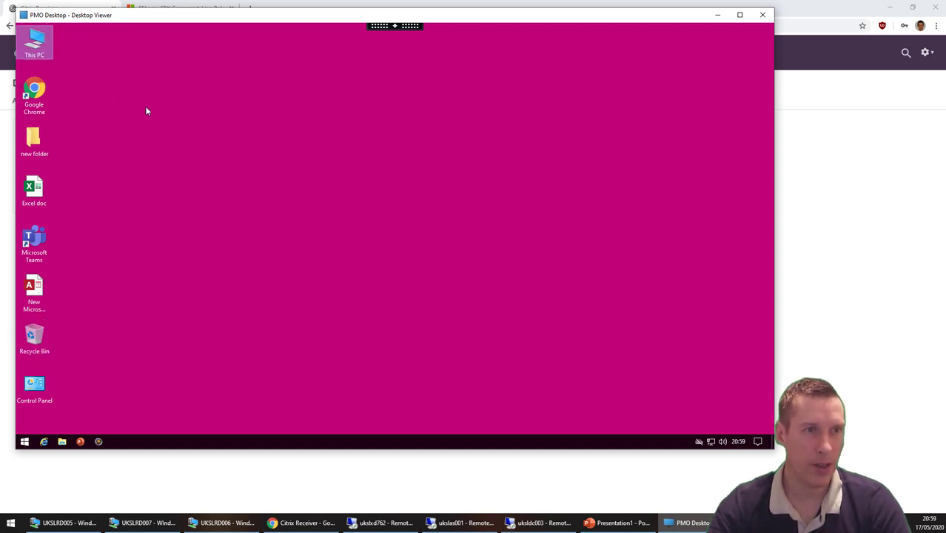
click(170, 131)
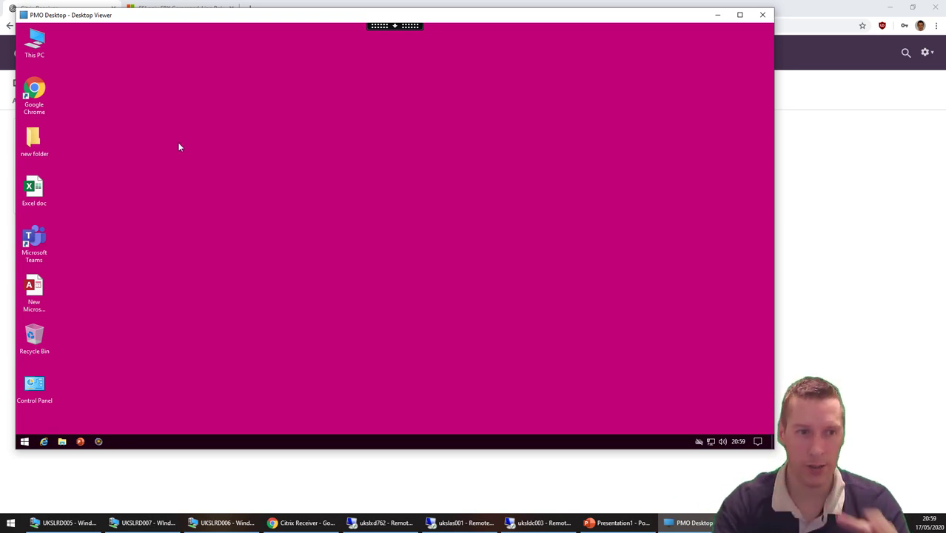
Run 'control' and authenticate with the admin account's user name and password.
right_click(25, 442)
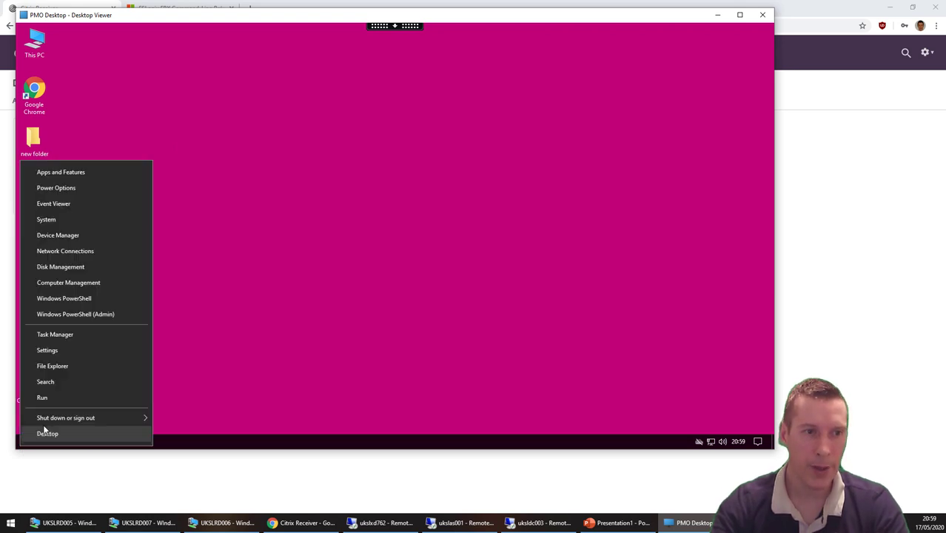
mouse_move(50, 419)
click(45, 398)
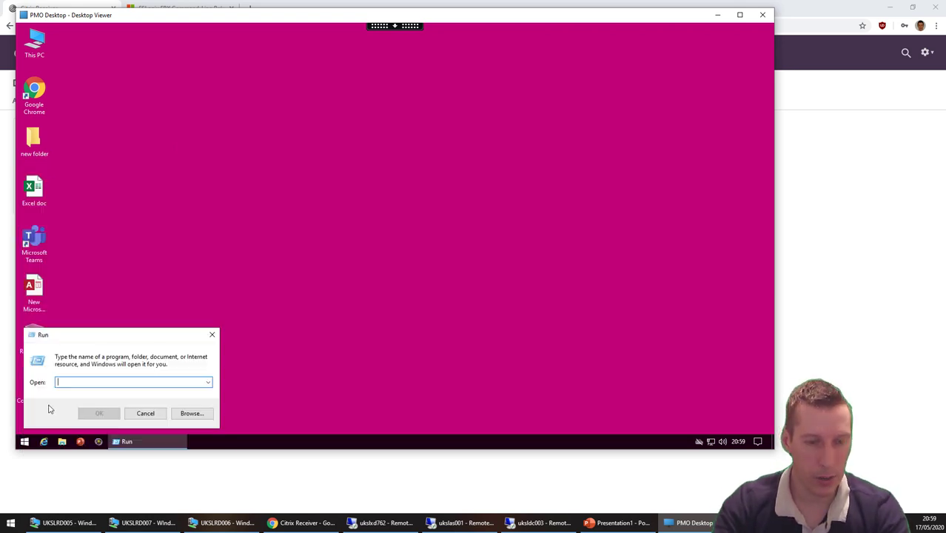
text(control)
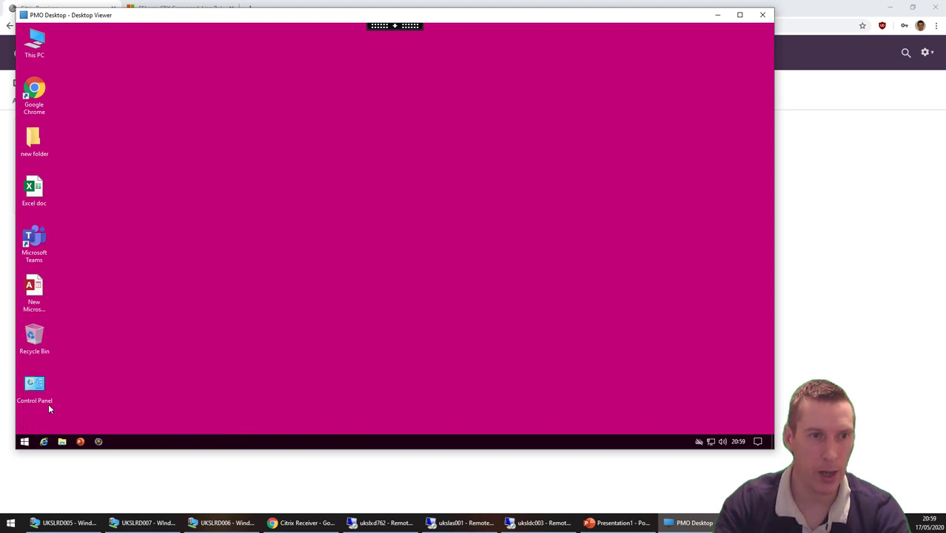
key(Return)
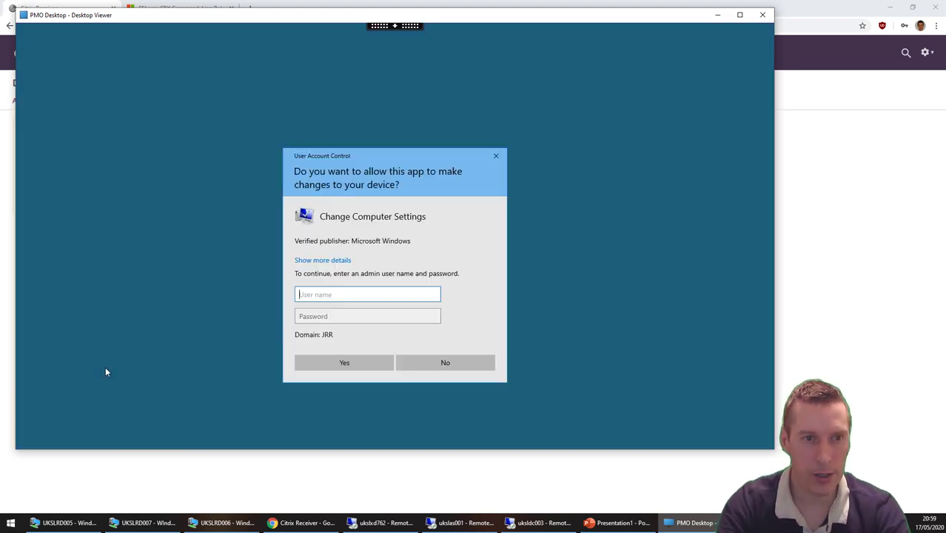
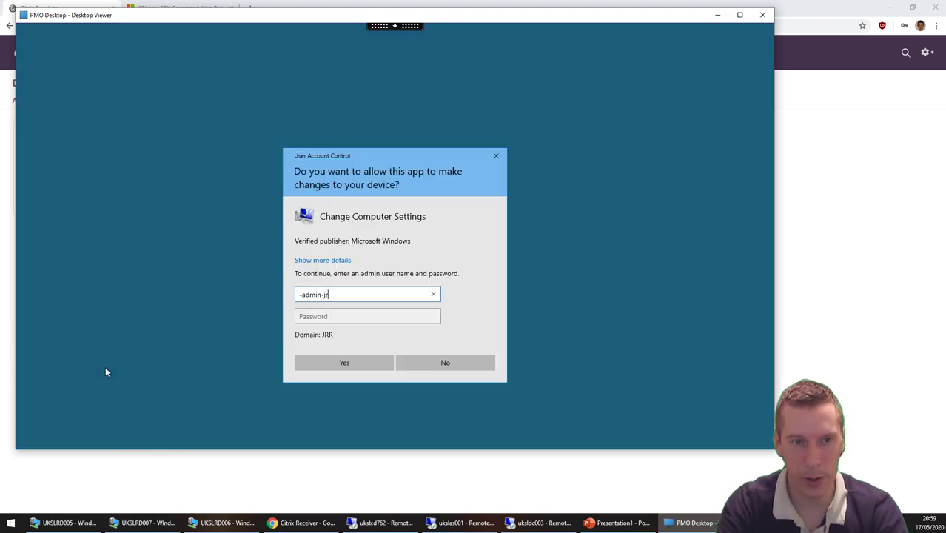
key(Tab)
text(**************)
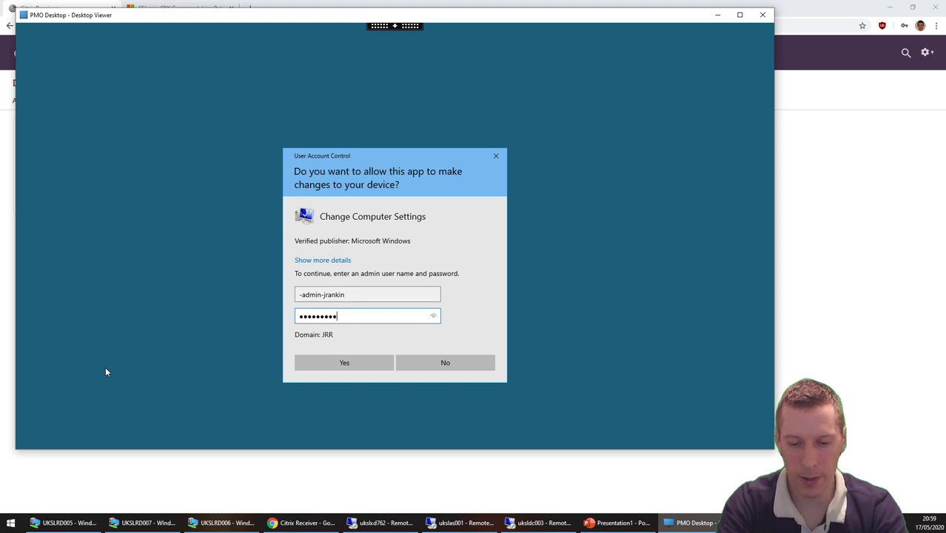
key(Return)
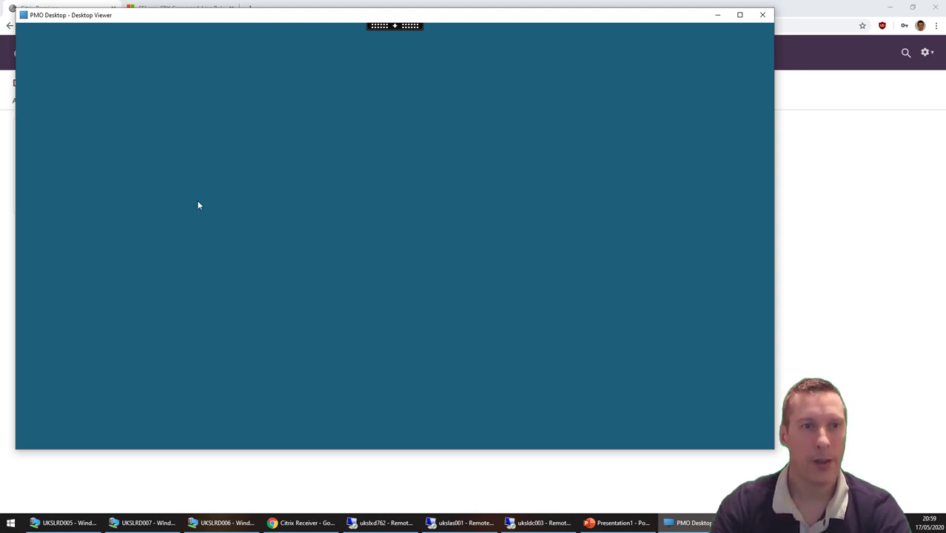
Review the test user's profile under Advanced > User Profiles, then close System Properties unchanged.
click(178, 112)
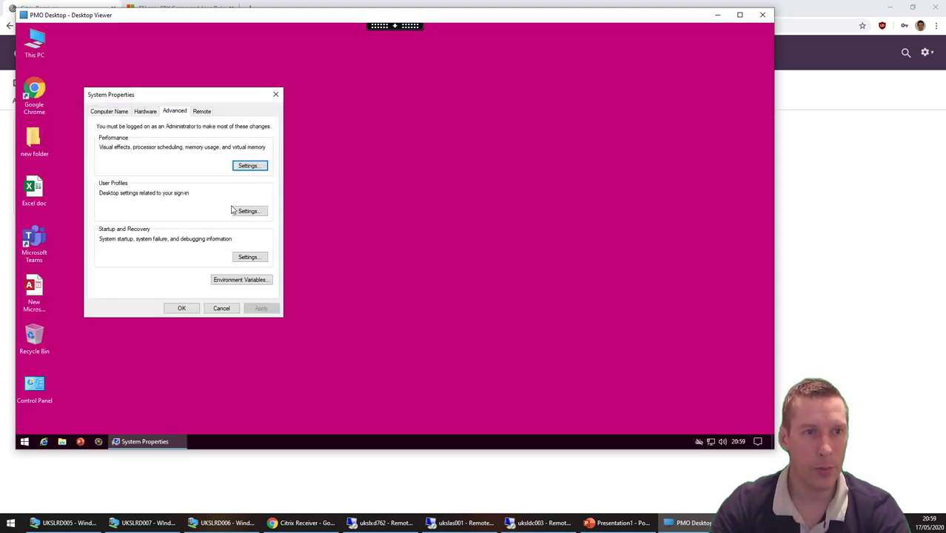
click(250, 211)
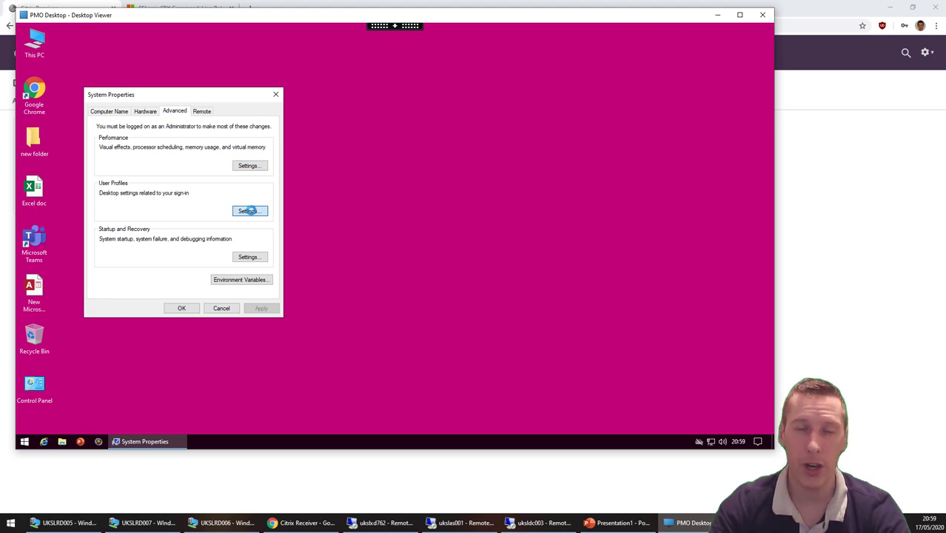
click(133, 216)
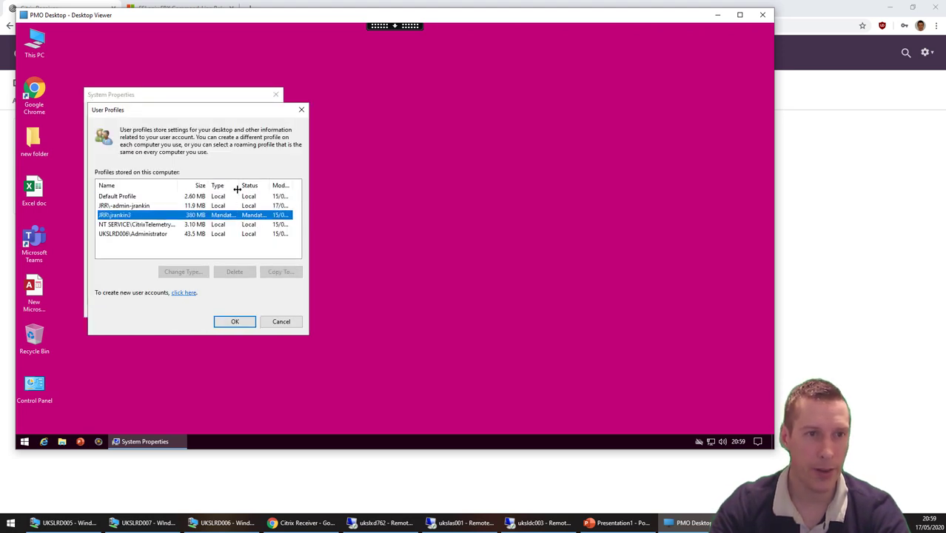
click(281, 321)
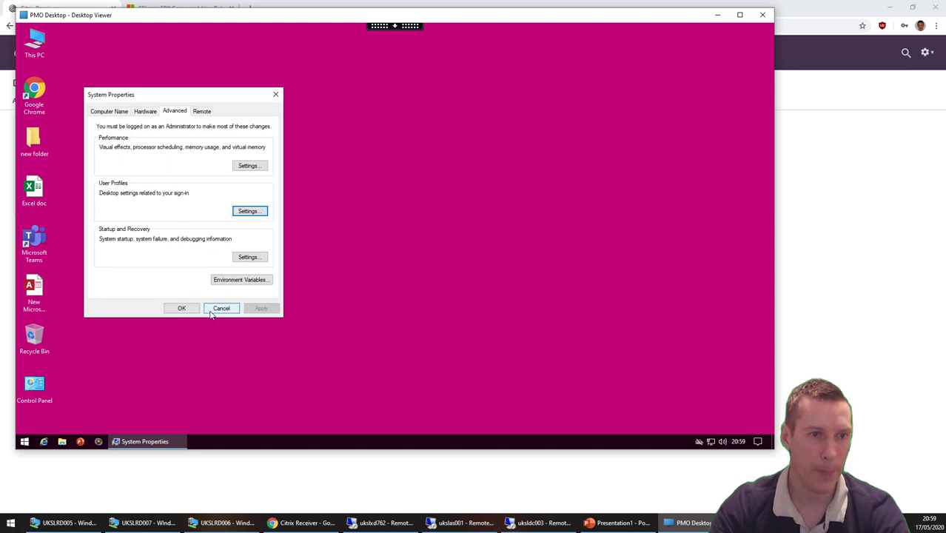
click(215, 309)
Sign out of the PMO Desktop session.
right_click(24, 441)
mouse_move(53, 410)
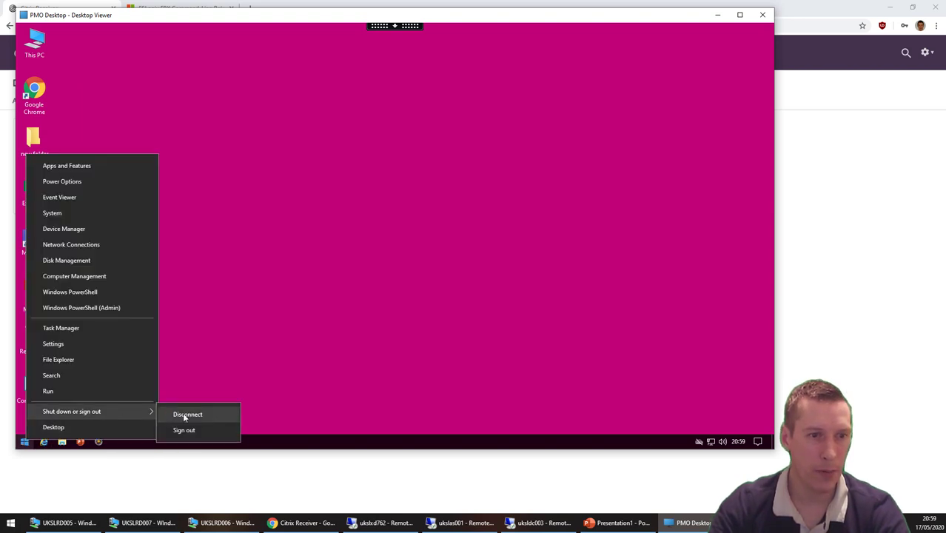
click(185, 429)
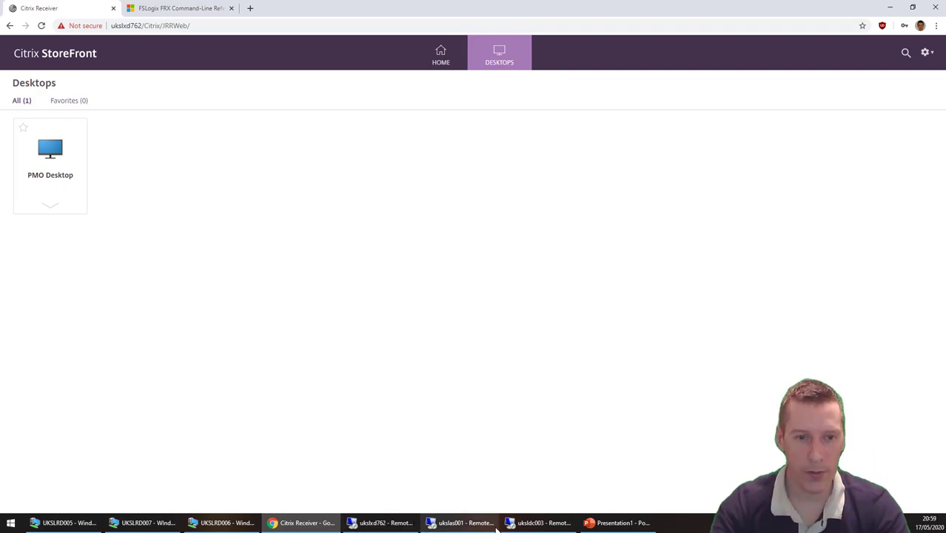
Switch to the domain controller and show the Standard Users OU in Active Directory Users and Computers.
click(530, 522)
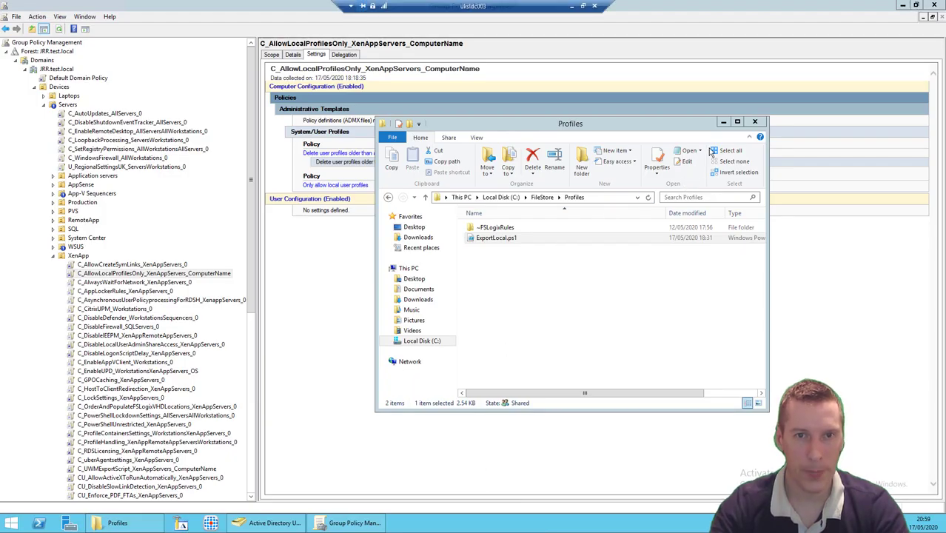
click(723, 122)
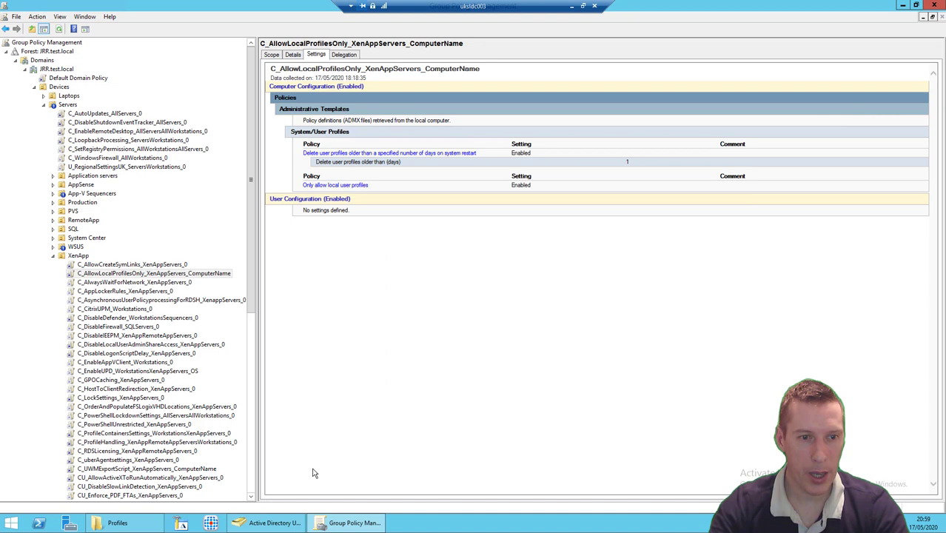
click(273, 522)
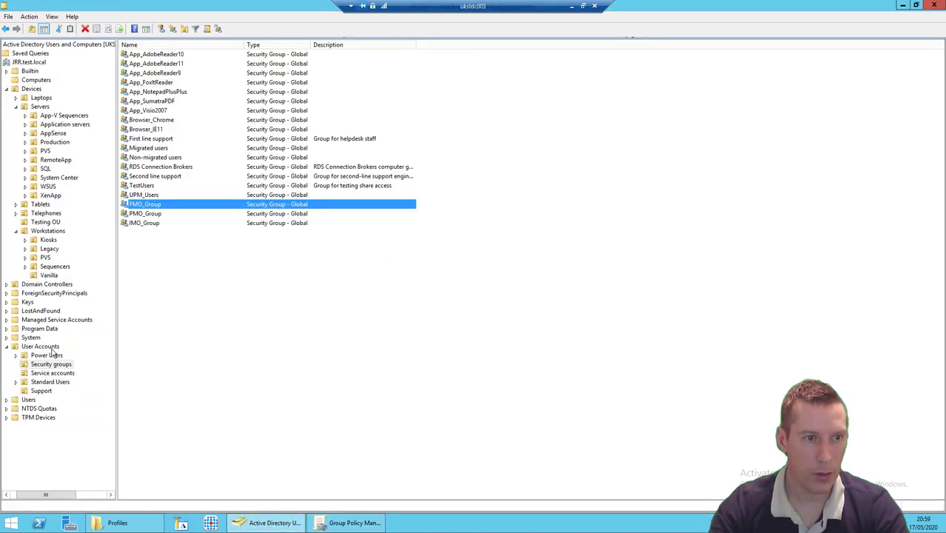
click(52, 382)
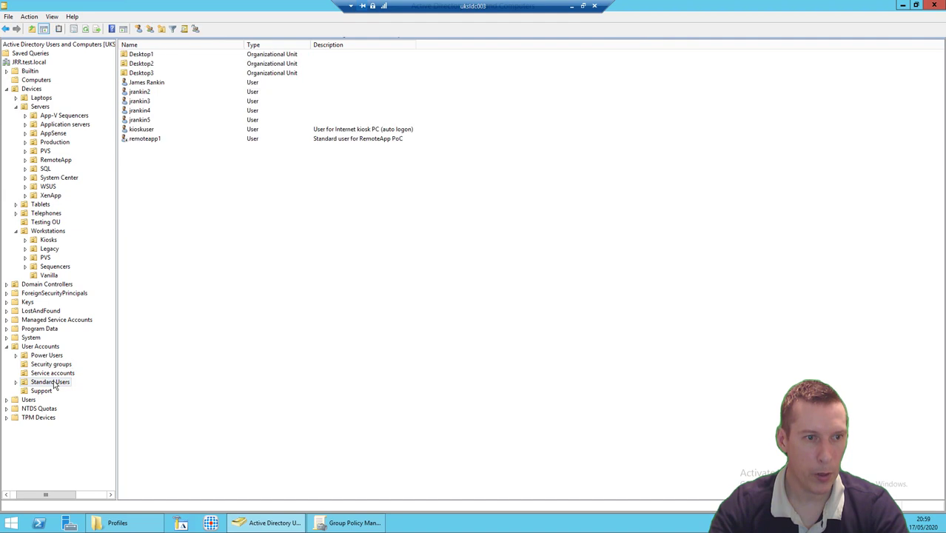
Remove the test user from PMO_Group, add IMO_Group, and save the membership.
double_click(151, 102)
click(186, 105)
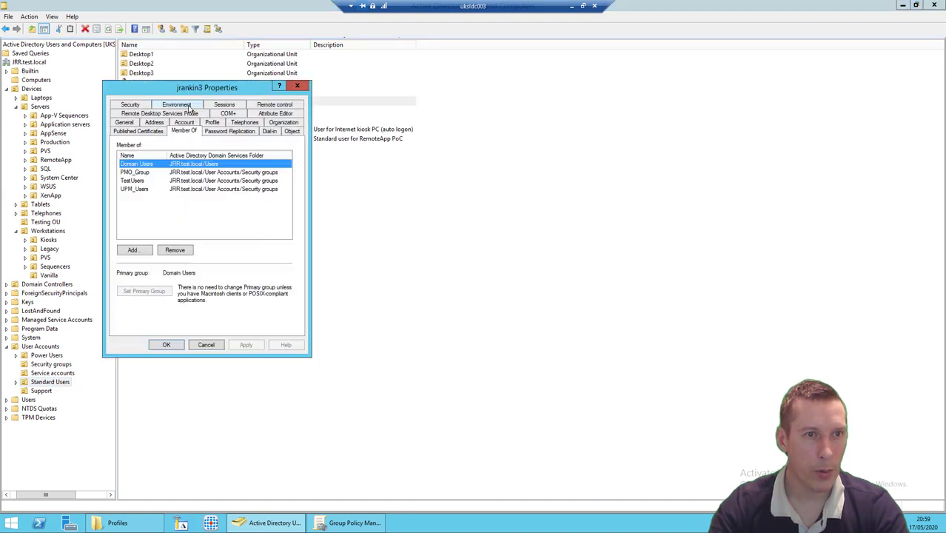
click(151, 172)
click(175, 251)
click(503, 296)
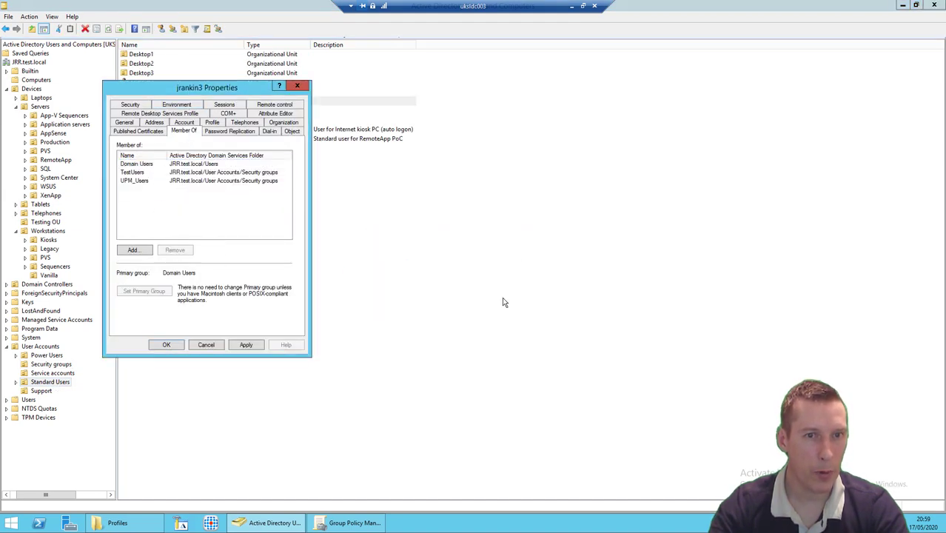
click(141, 250)
text(fmo)
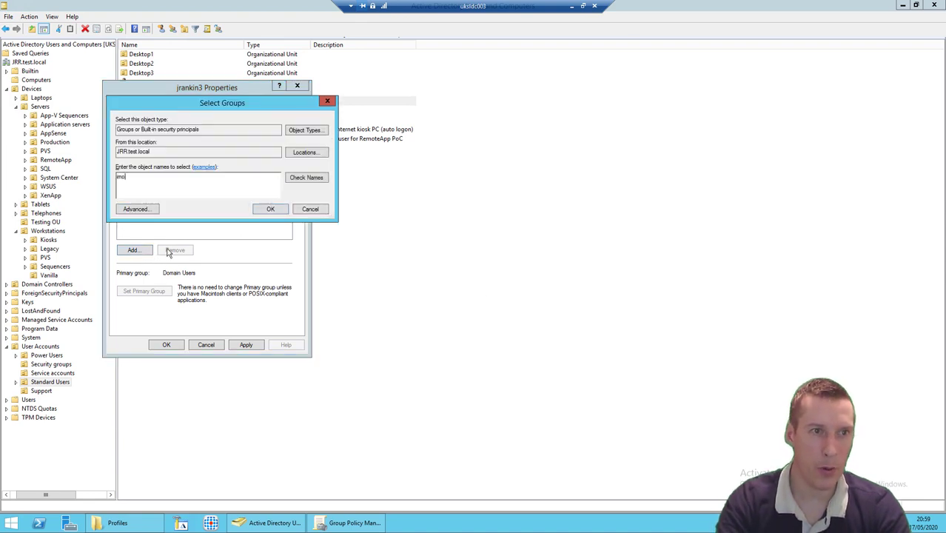
key(Return)
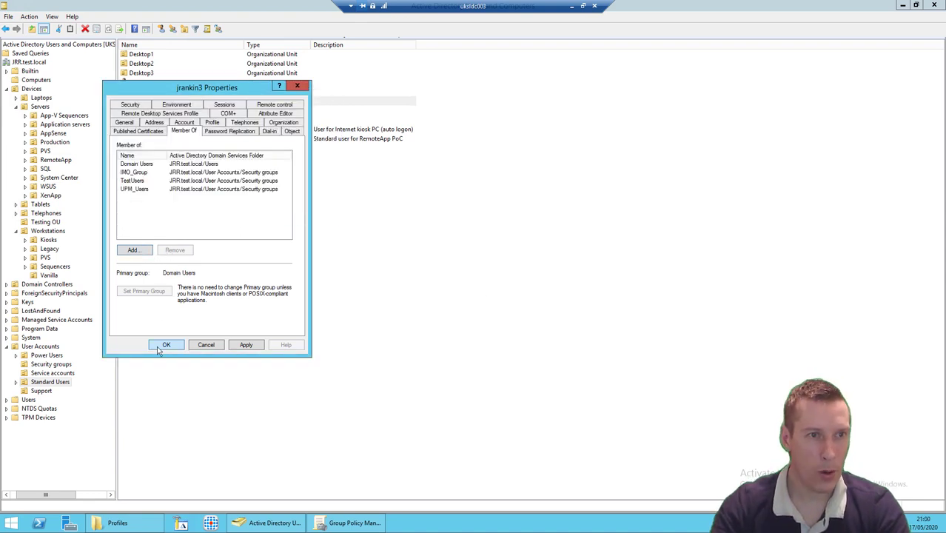
click(157, 345)
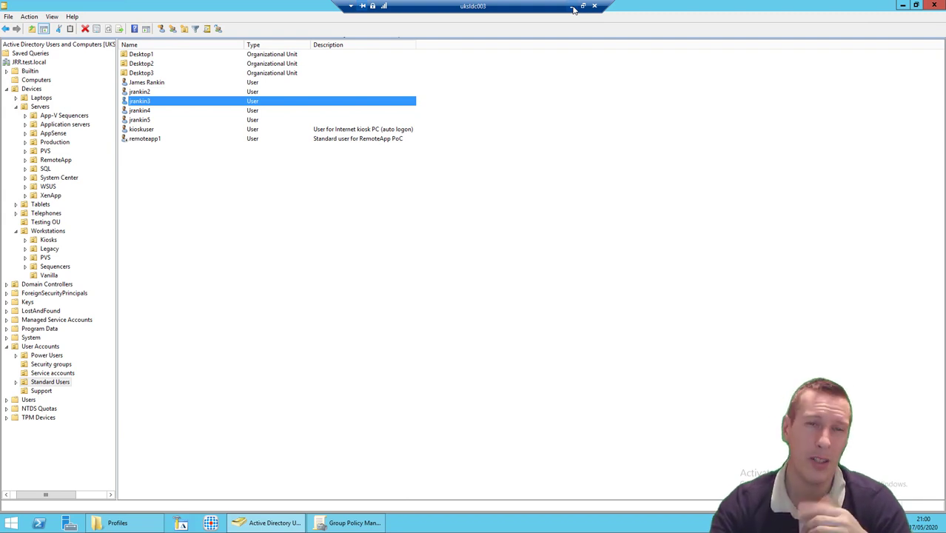
Reload the StoreFront page and launch the IMO Desktop, permitting its use of local devices.
click(572, 7)
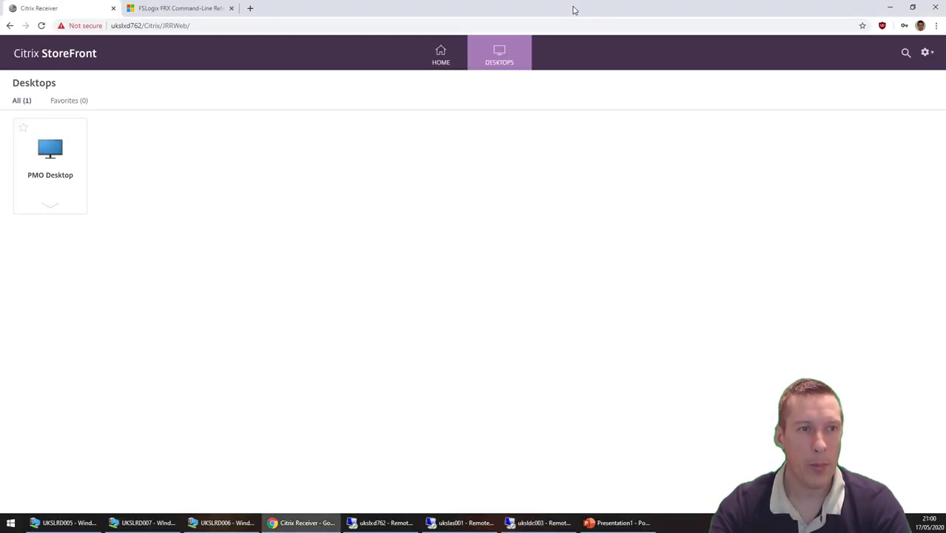
click(274, 25)
key(Return)
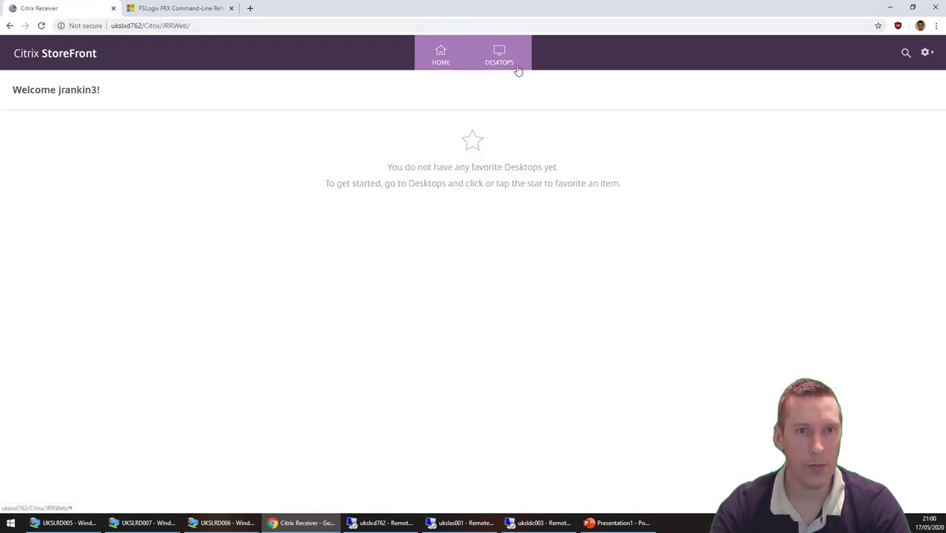
click(516, 68)
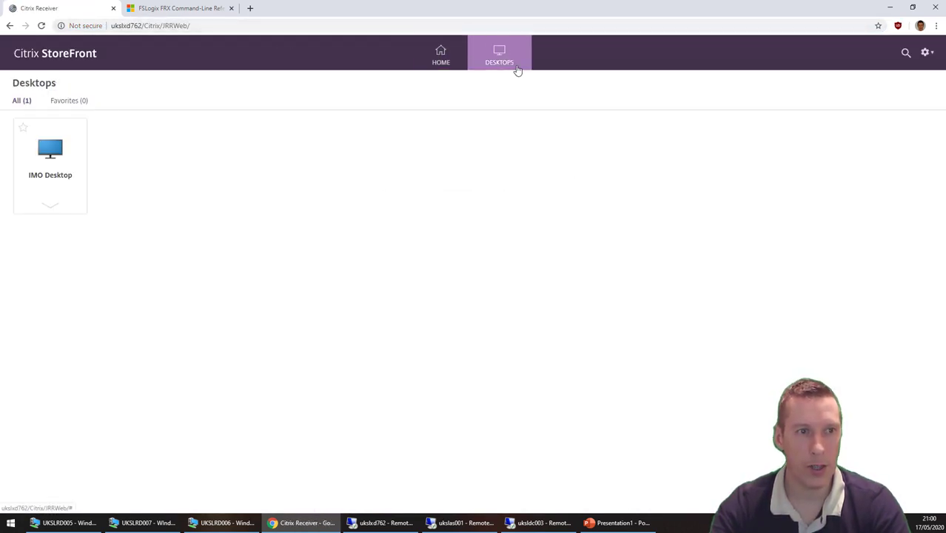
click(38, 168)
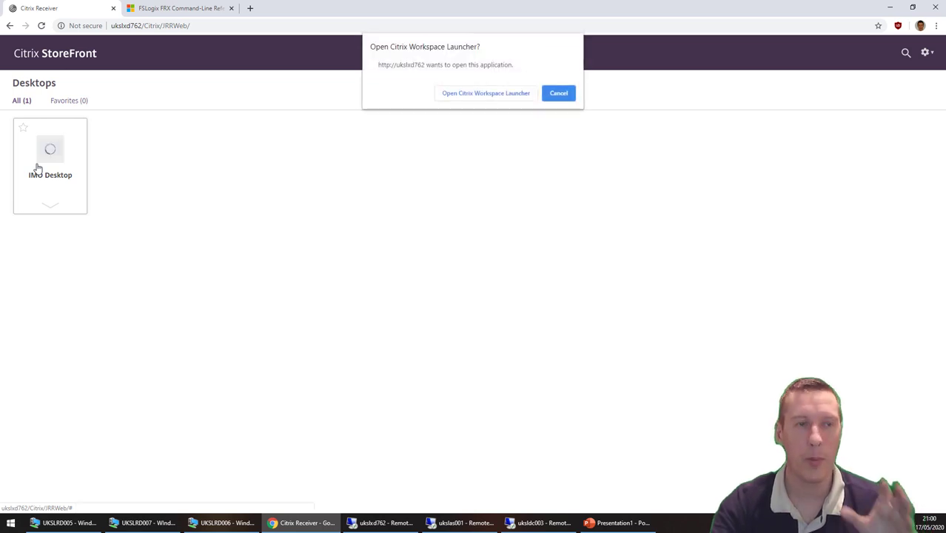
click(444, 94)
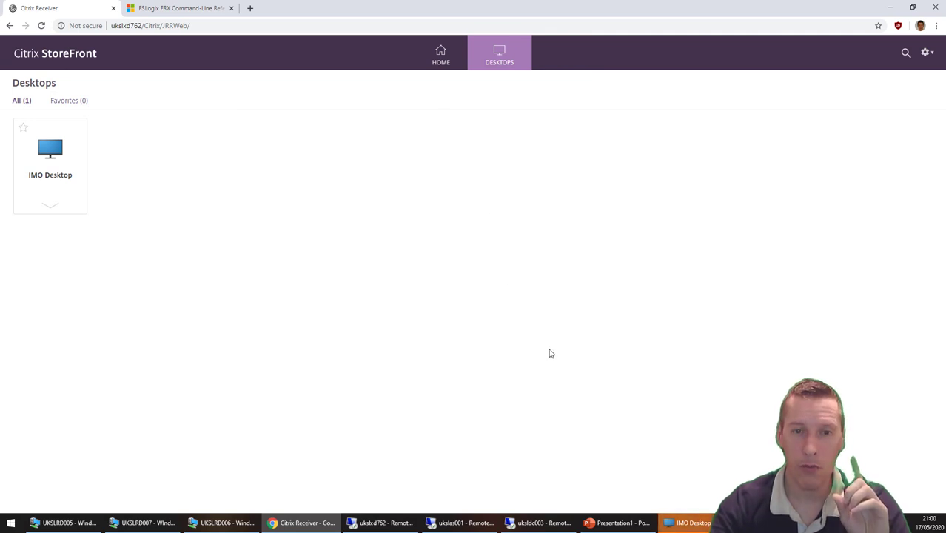
click(693, 523)
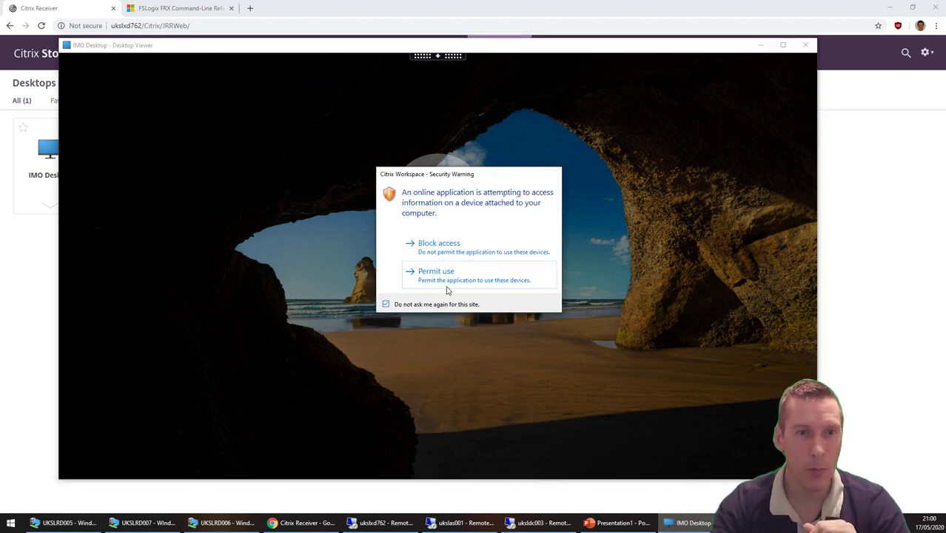
click(466, 274)
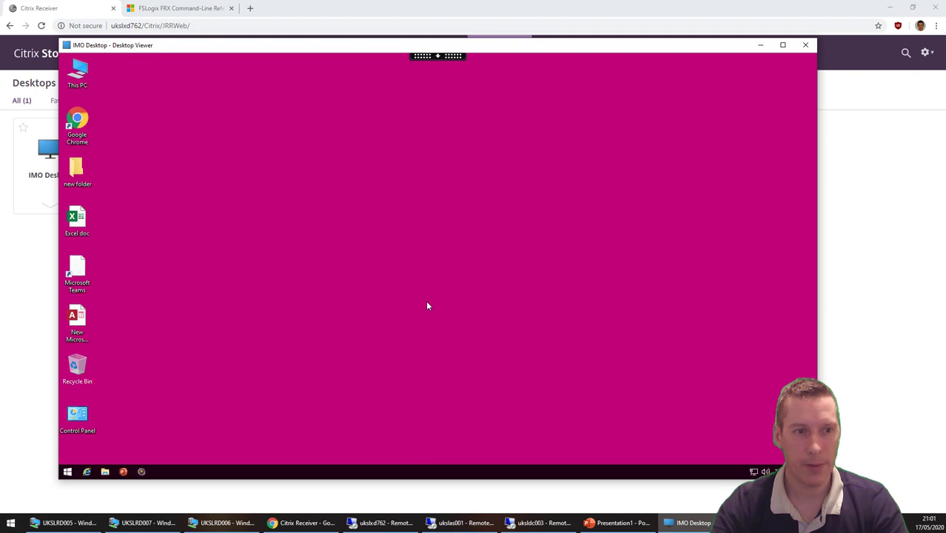
Run sysdm.cpl and authenticate with the admin account's user name and password.
click(68, 473)
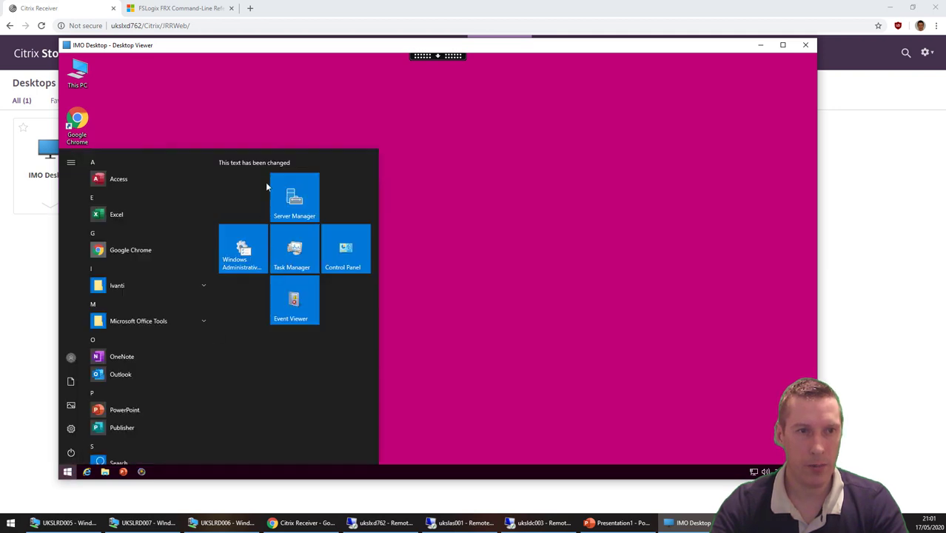
click(474, 281)
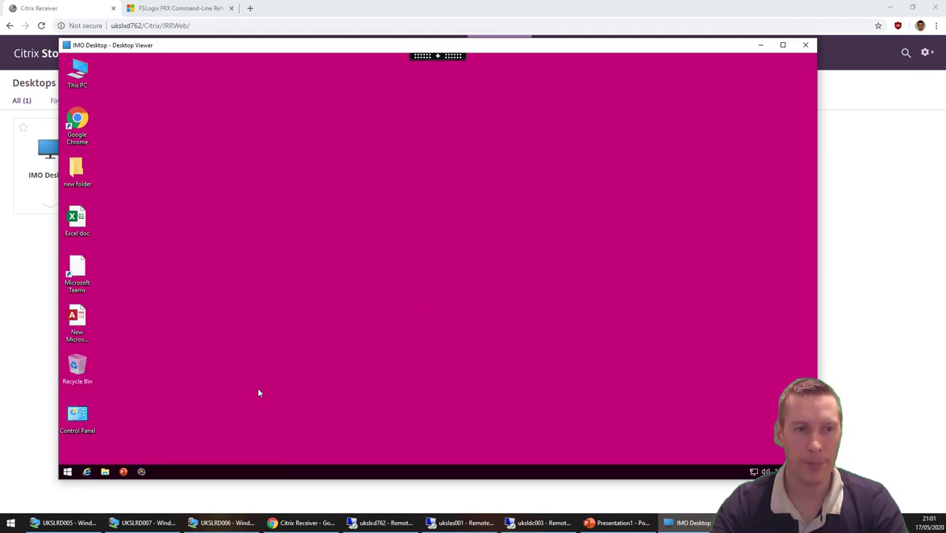
right_click(67, 471)
click(88, 426)
text(s)
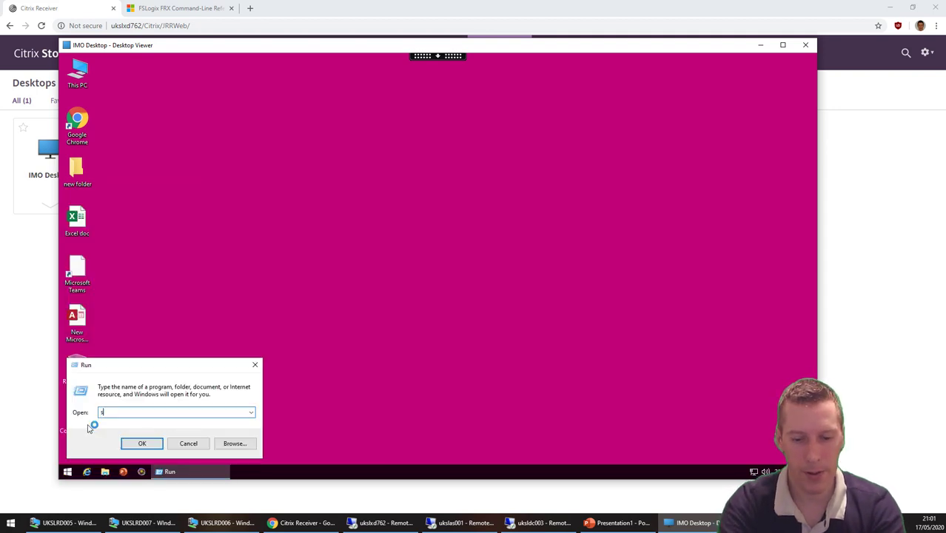
text(ysdm.cpl)
key(Return)
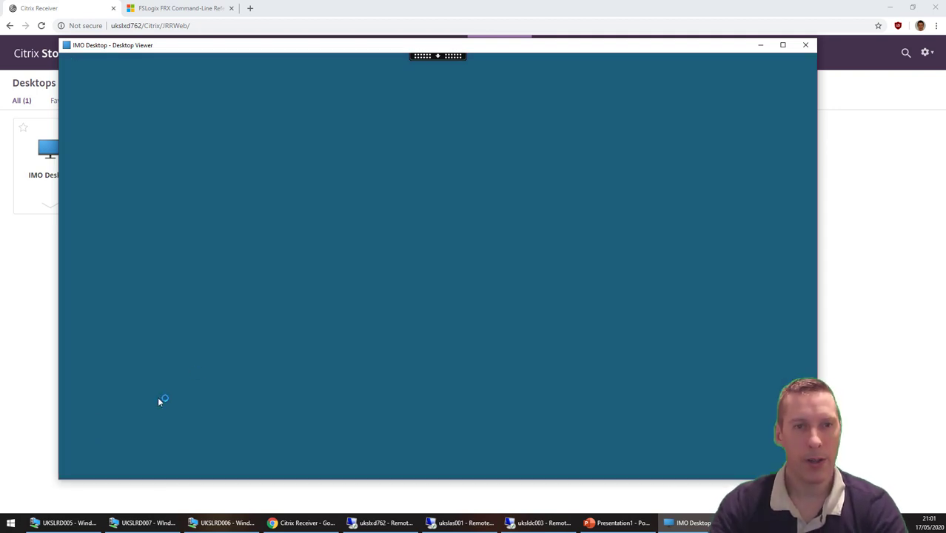
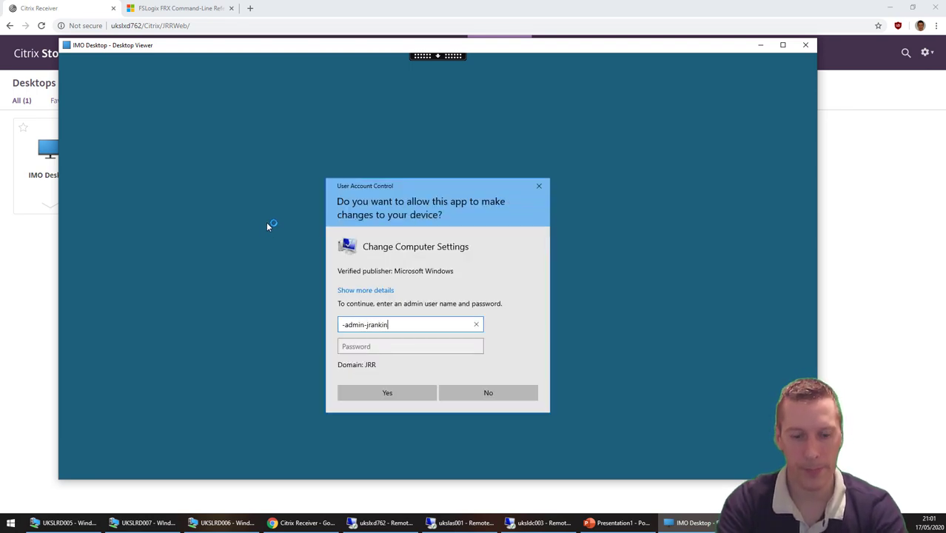
key(Tab)
text(•••••••••••••)
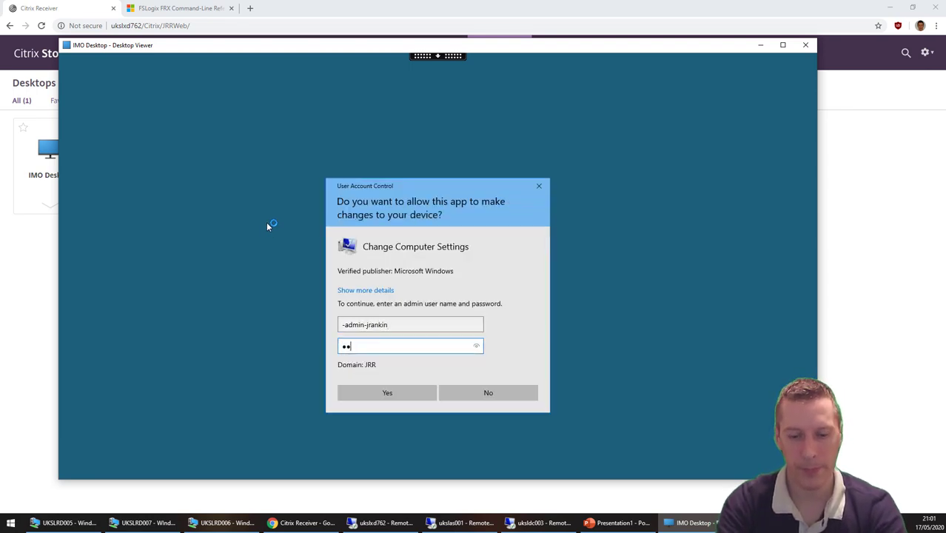
key(Return)
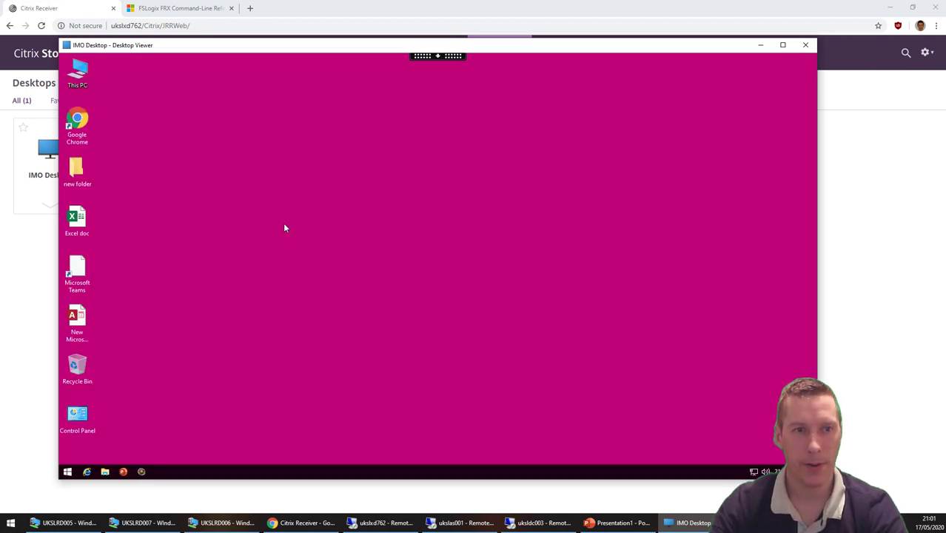
Open Advanced > User Profiles and select the test user's 442 MB local profile.
click(243, 166)
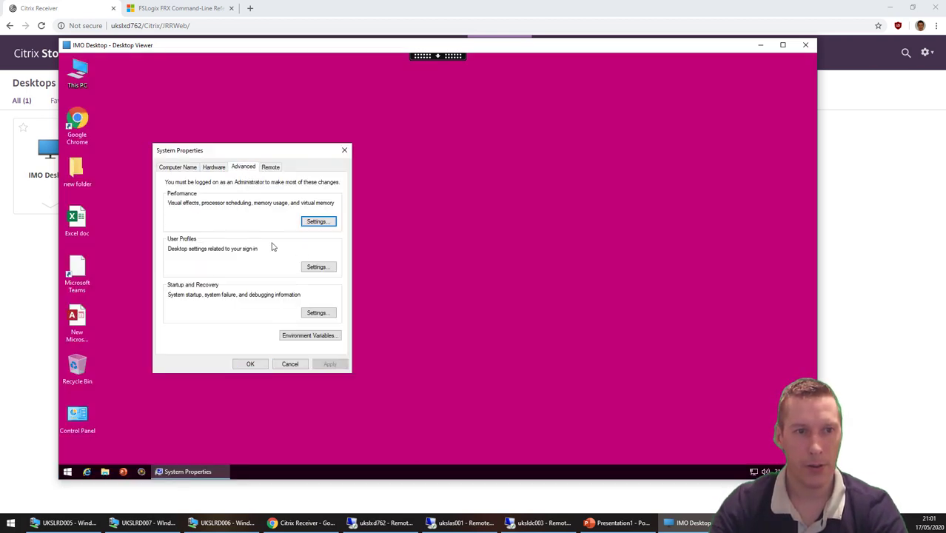
click(316, 269)
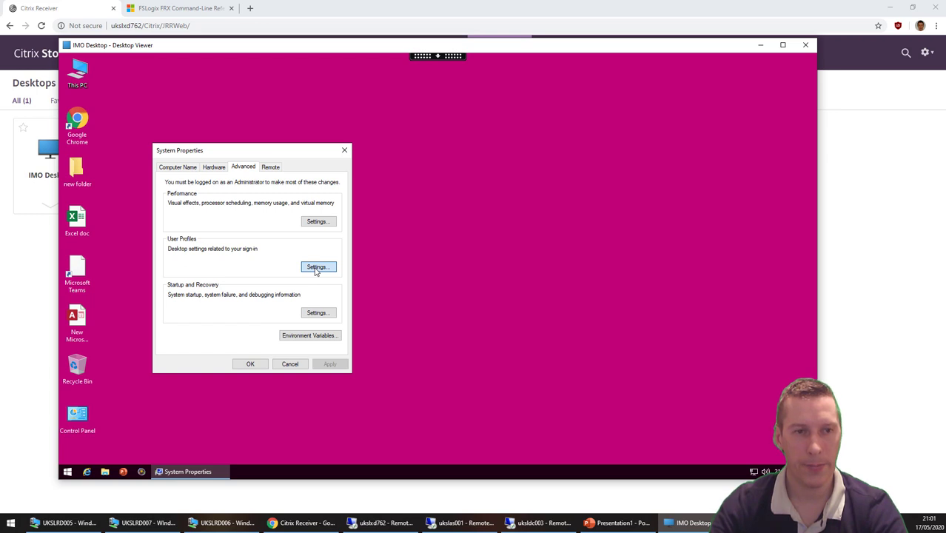
click(316, 268)
click(197, 282)
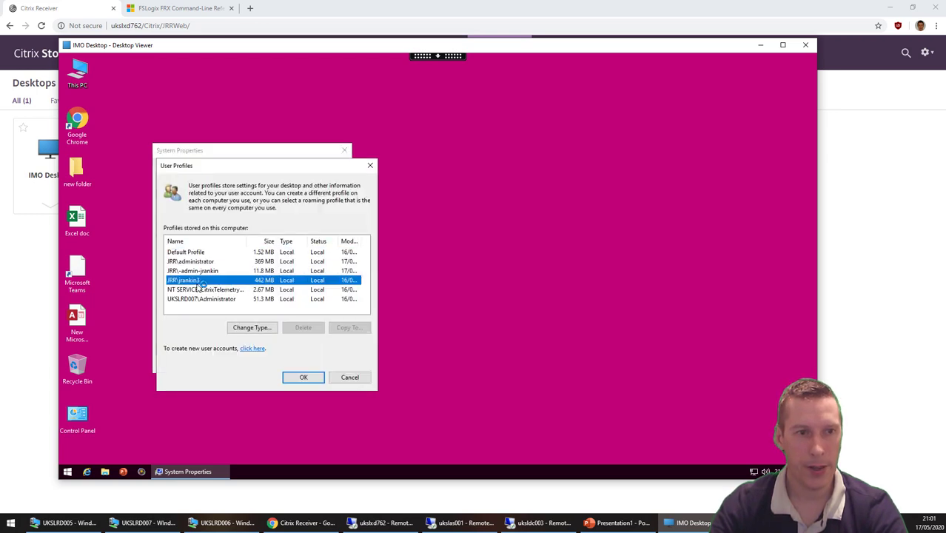
drag(307, 240, 322, 241)
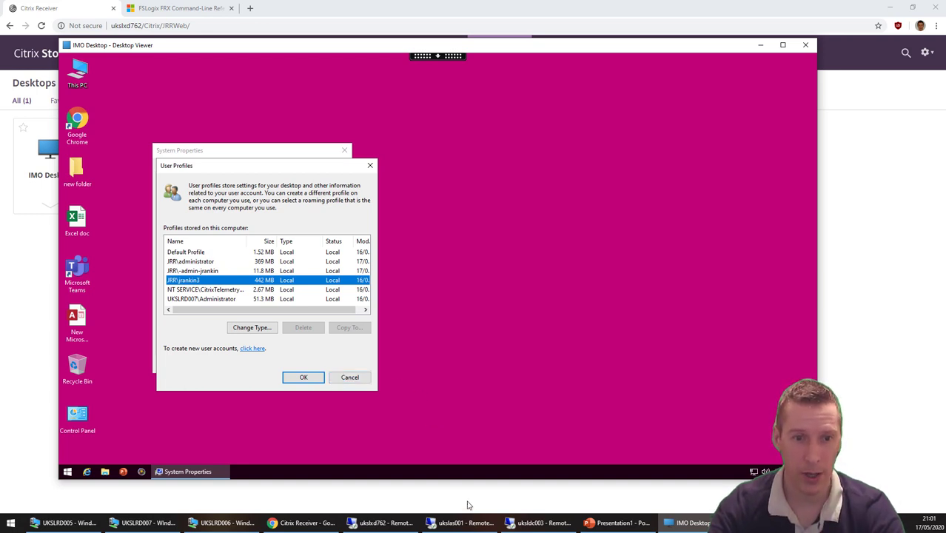
On the domain controller, confirm the test user's Profile and RDS profile paths are c:\mandatory, then minimise the session.
click(535, 524)
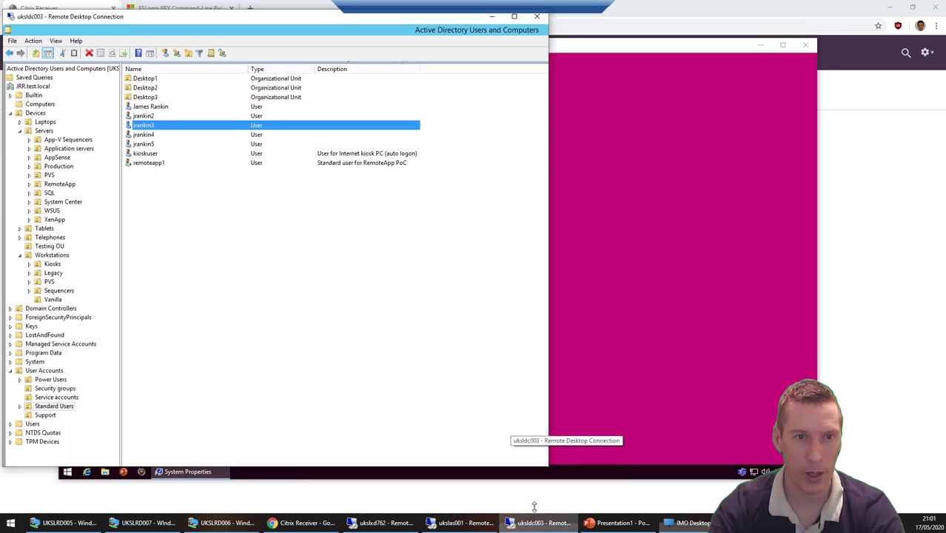
double_click(174, 105)
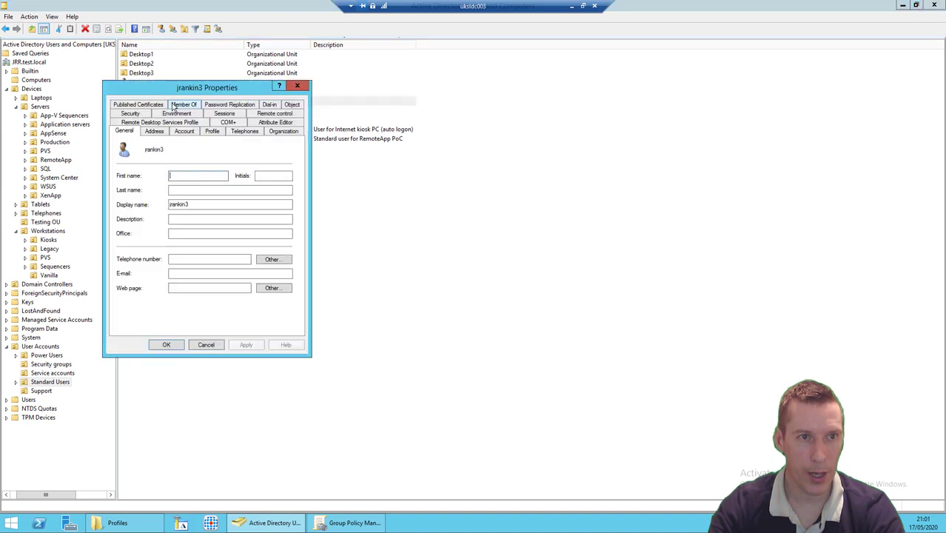
click(212, 133)
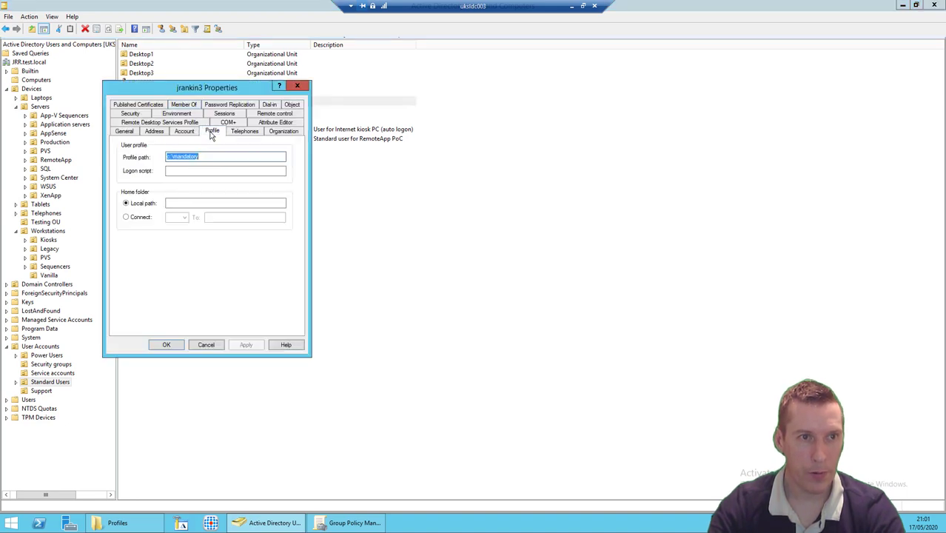
click(167, 122)
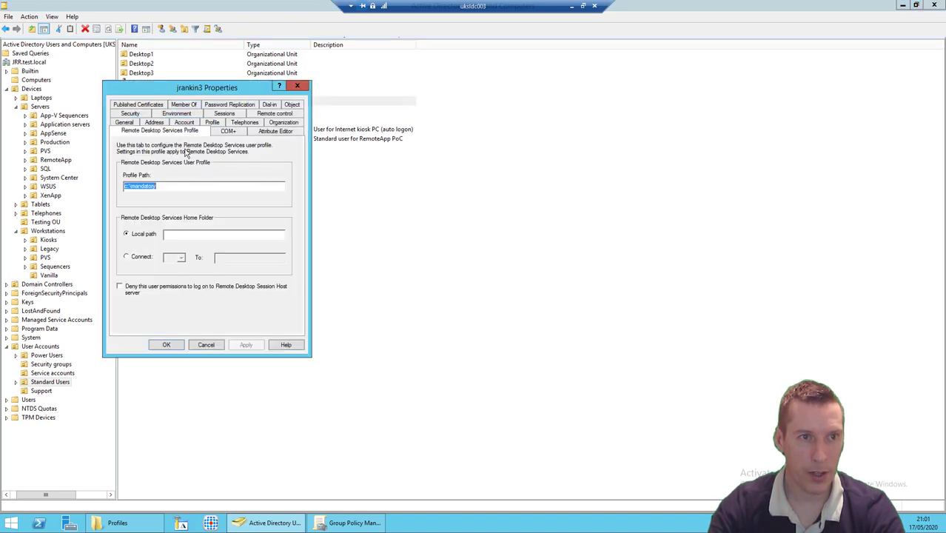
click(206, 344)
click(572, 6)
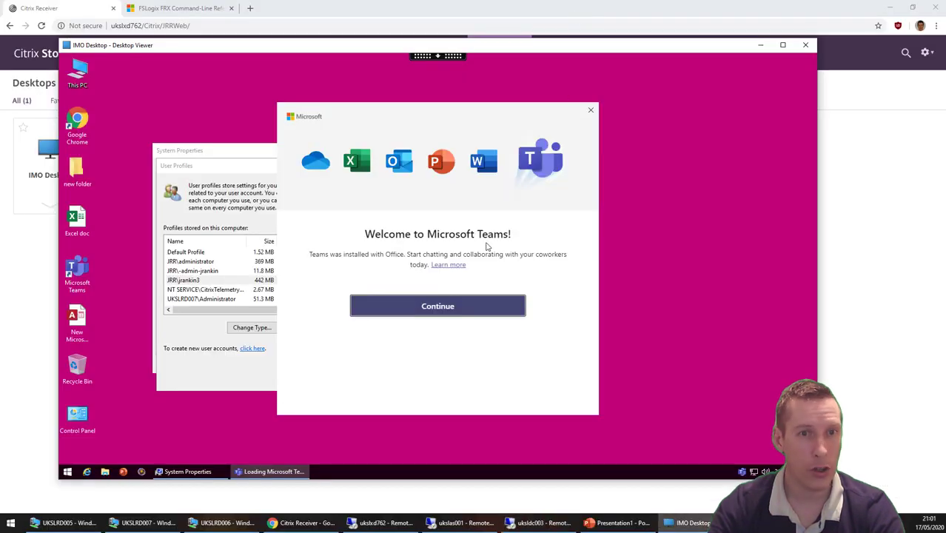
Close the Teams welcome window, the User Profiles list and System Properties without changes.
click(590, 110)
click(344, 377)
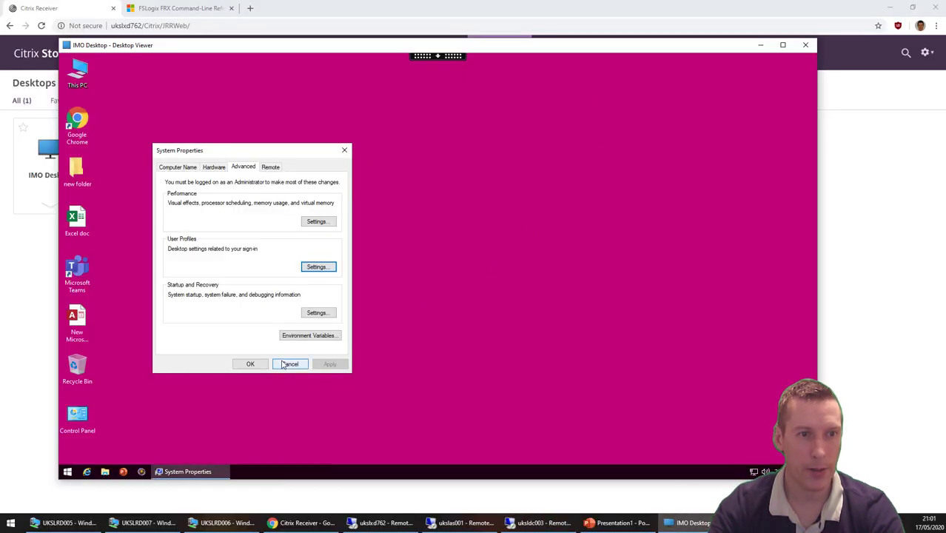
click(285, 364)
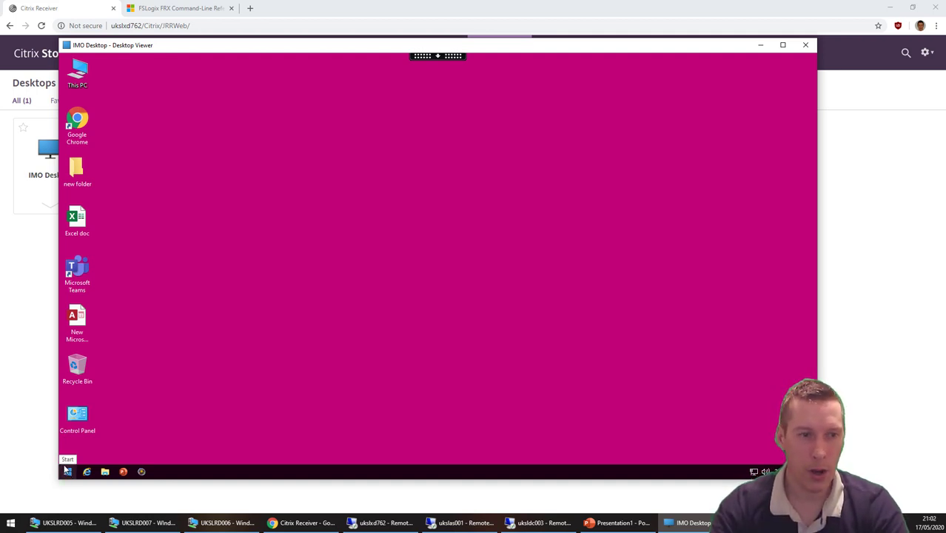
Sign the user out of the IMO Desktop from the Start context menu.
right_click(69, 471)
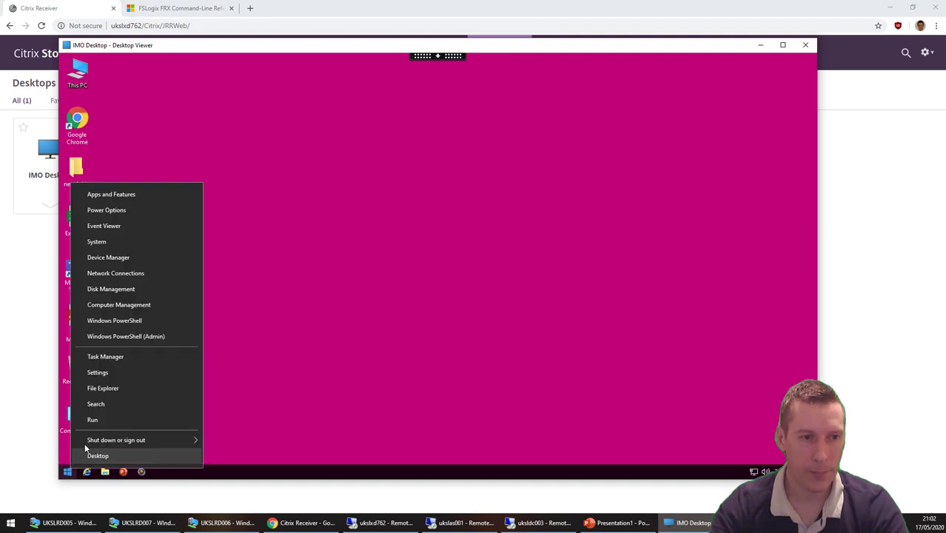
mouse_move(86, 441)
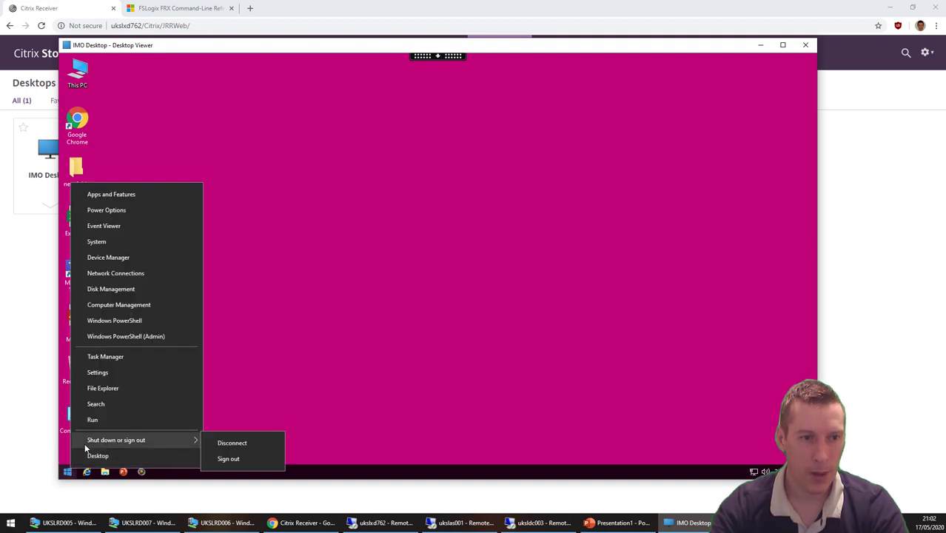
click(233, 459)
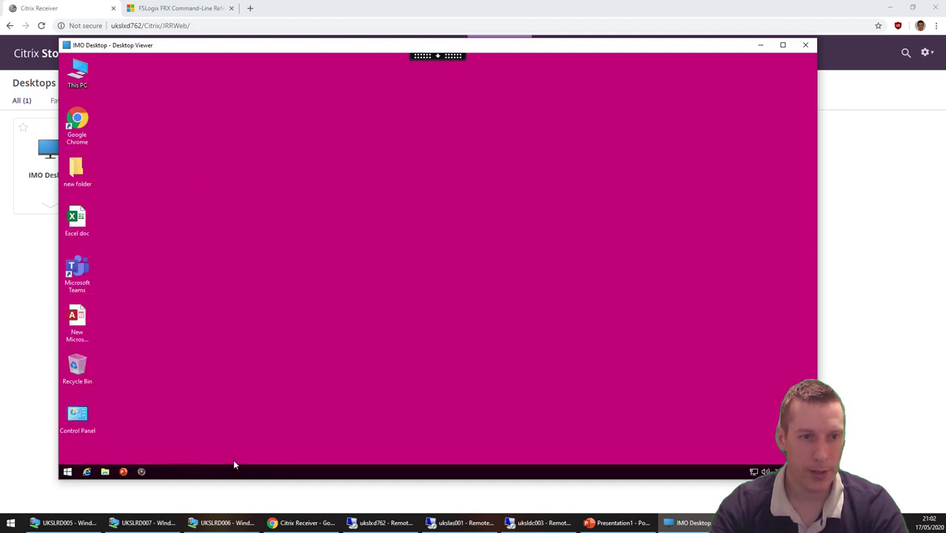
On the domain controller, refresh C:\FileStore\Profiles and select the test user's new profile folder.
click(535, 522)
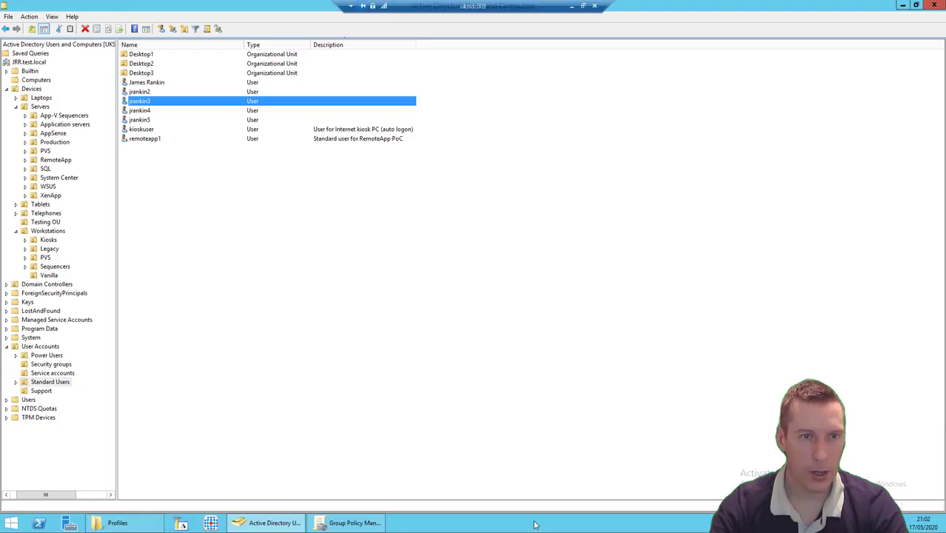
click(135, 525)
click(513, 309)
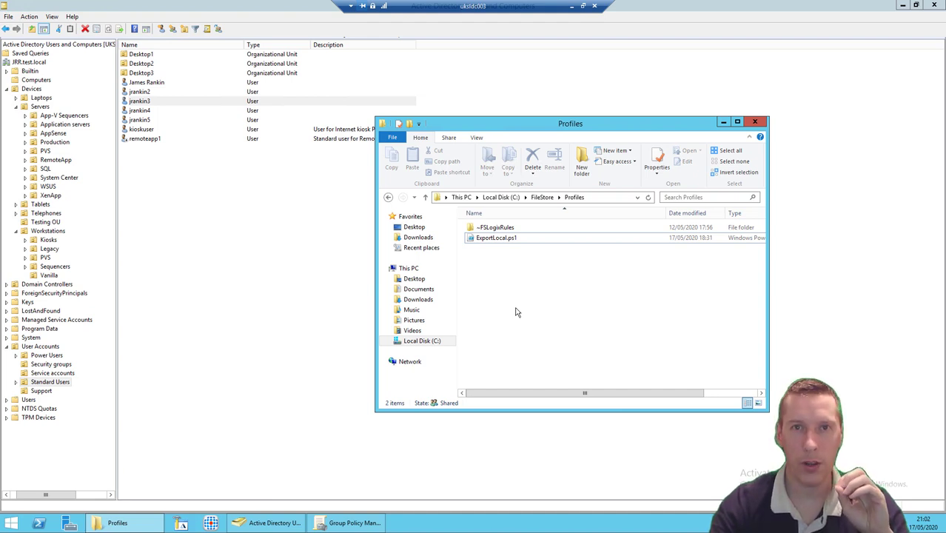
click(592, 198)
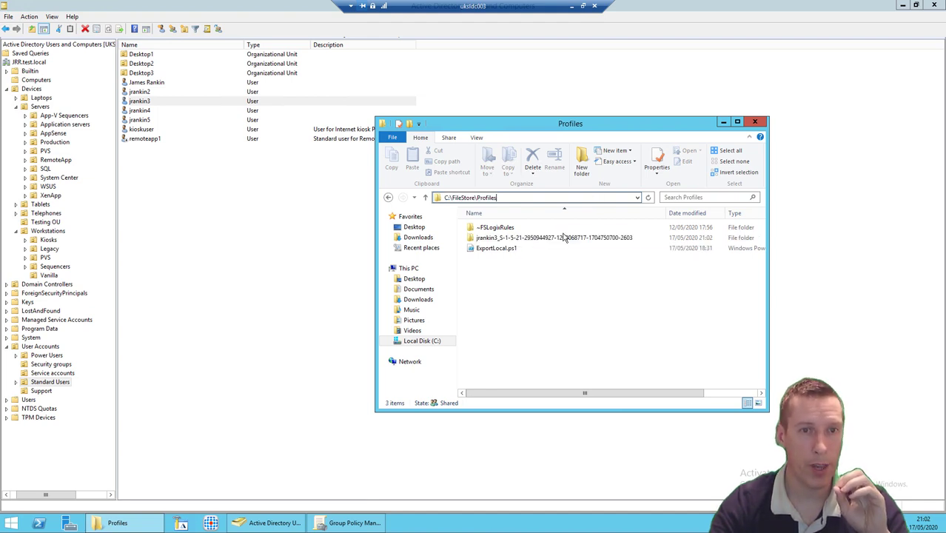
click(558, 240)
click(559, 242)
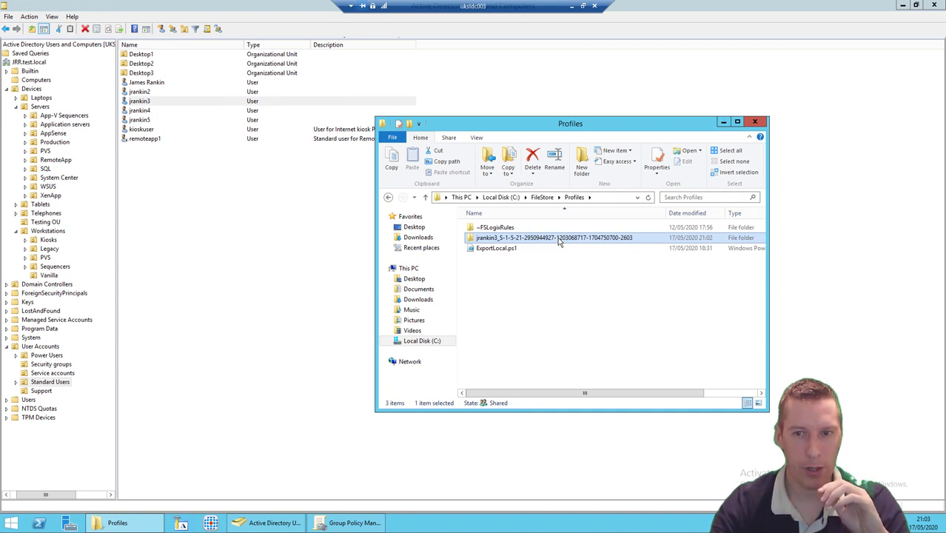
Open the user's SID folder to see the 561,152 KB Profile VHDX, then minimise the session and Chrome.
double_click(559, 238)
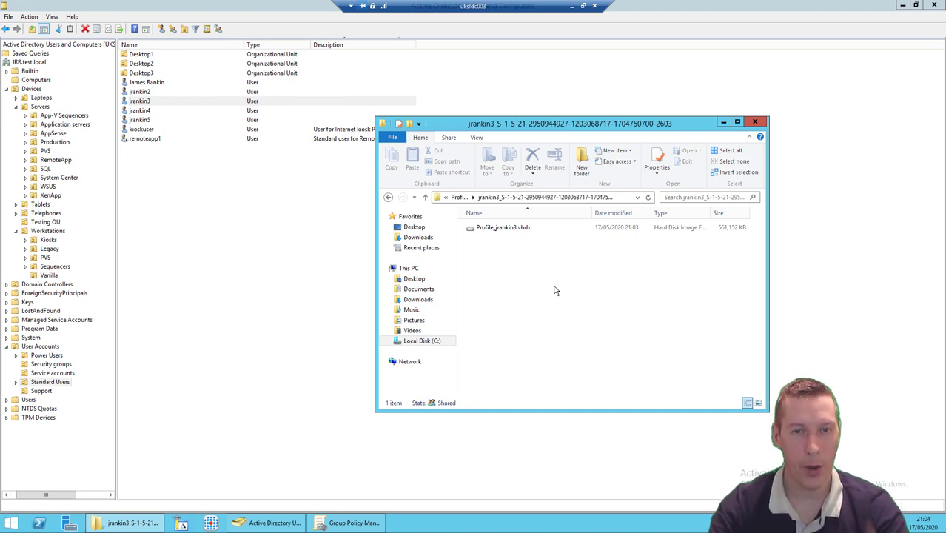
click(571, 6)
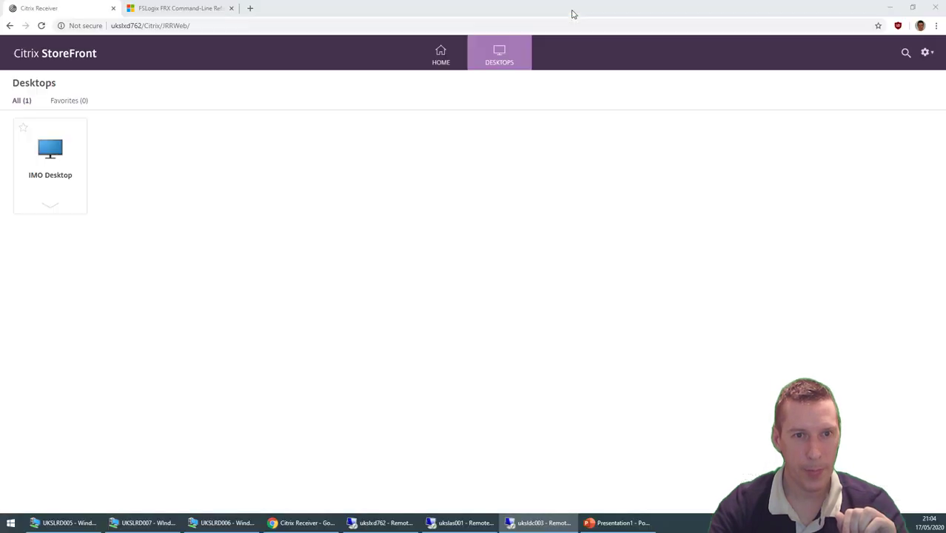
click(889, 8)
Sign in to the UKSLRD007 VM console with the administrator account's username and password.
click(145, 523)
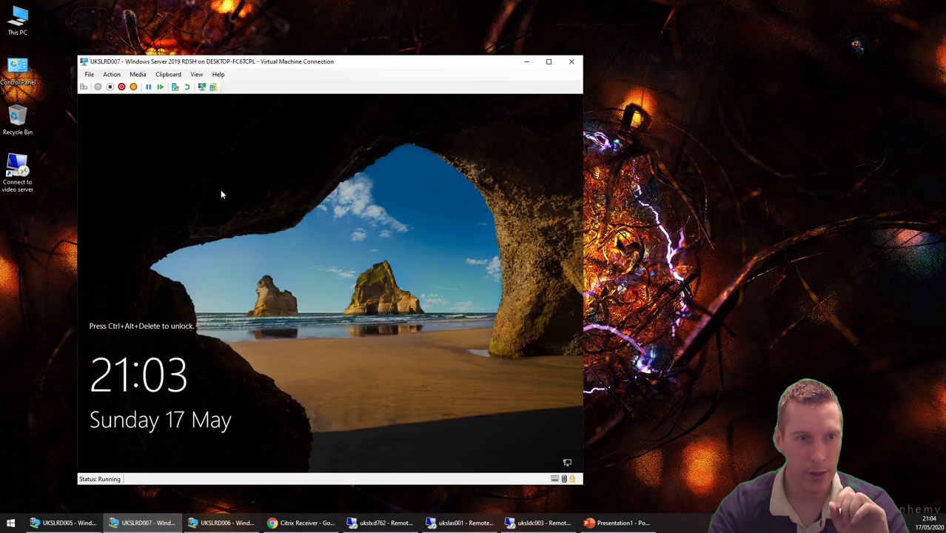
click(84, 87)
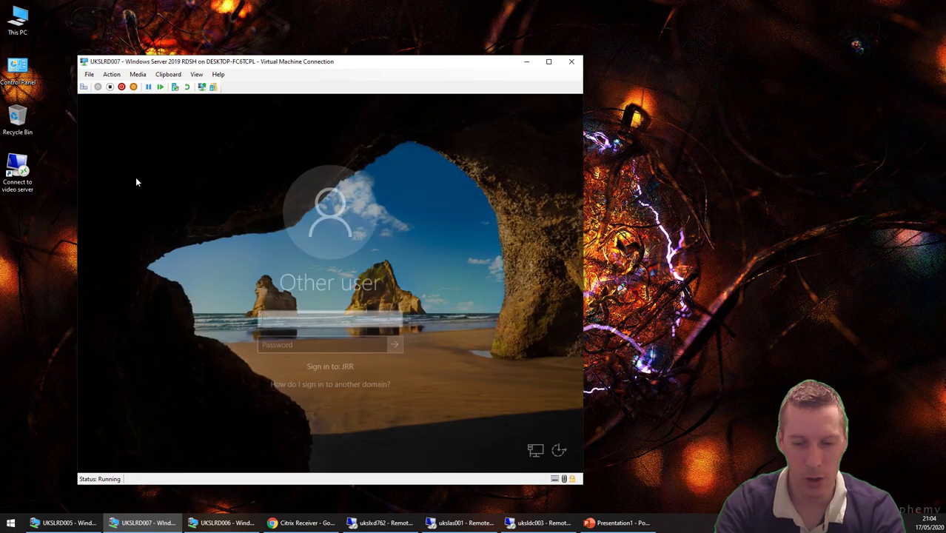
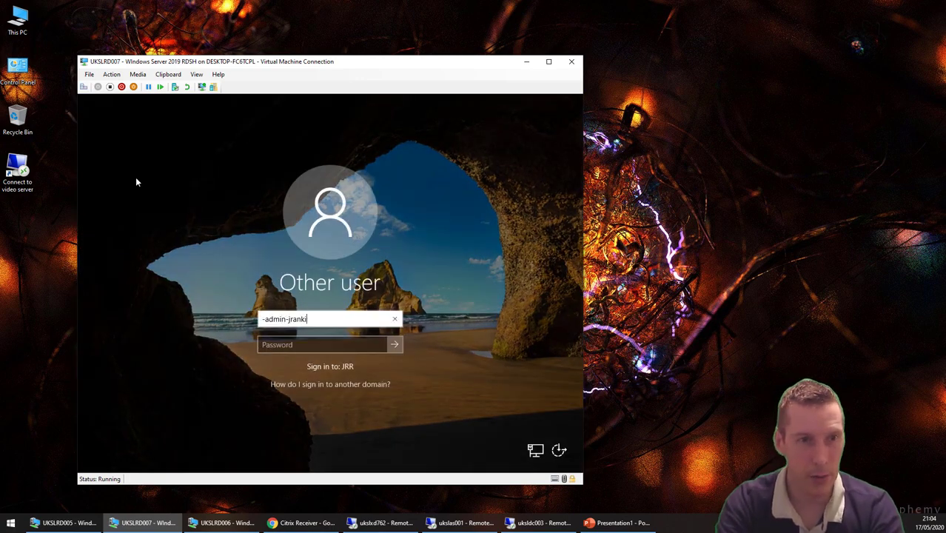
key(Tab)
text(••••••••••••••)
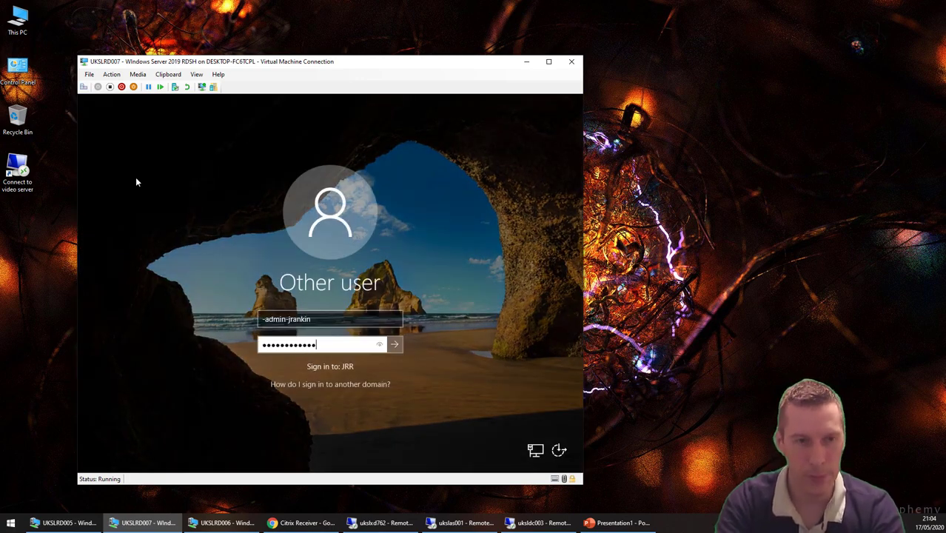
key(Return)
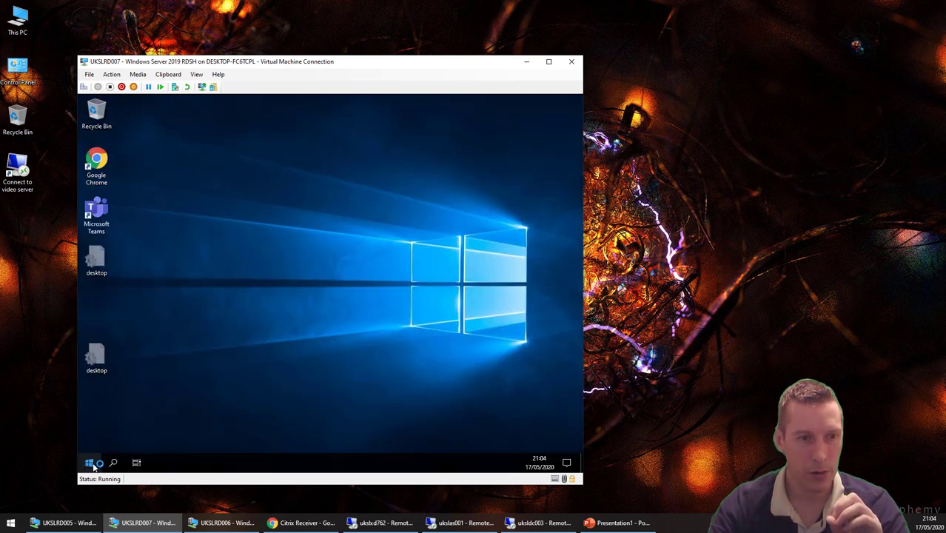
Check the server's name in System Properties via sysdm.cpl, then cancel.
right_click(88, 462)
click(114, 417)
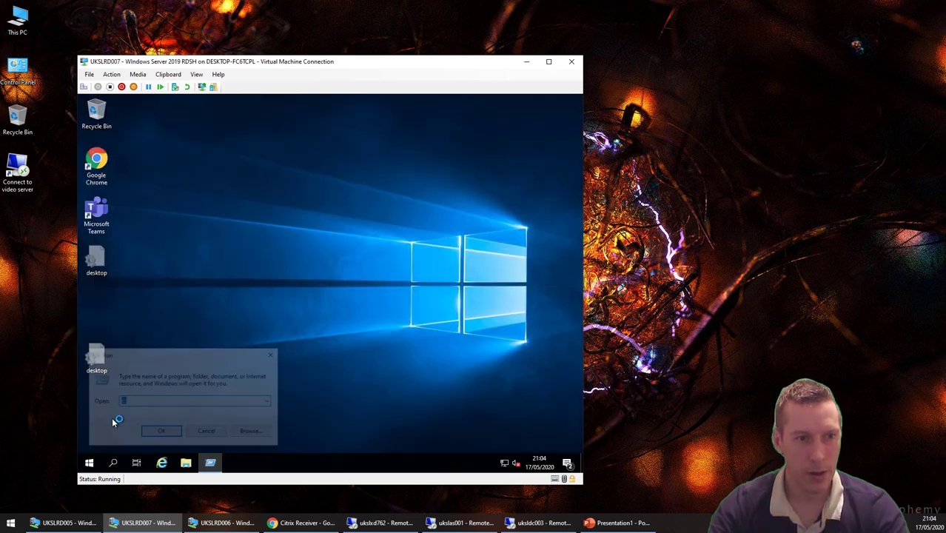
text(sysdm.cpl)
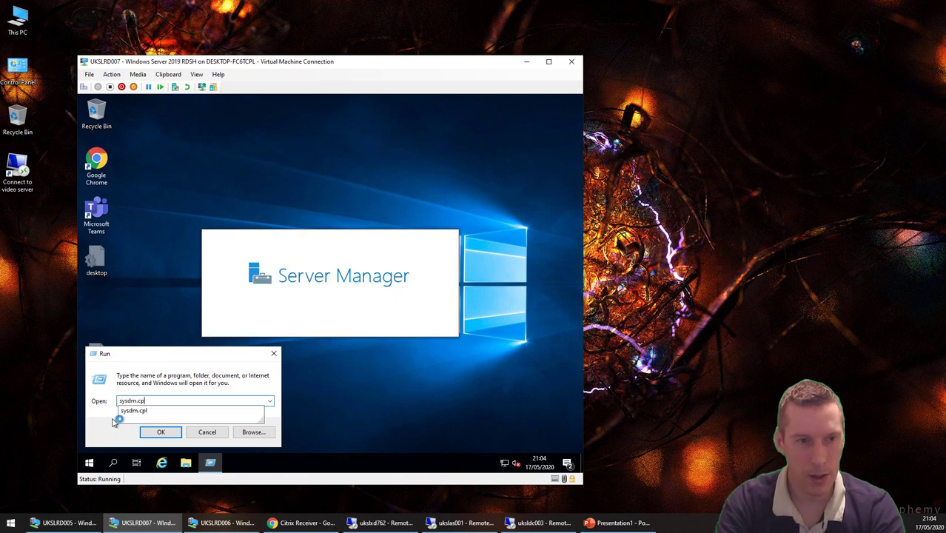
key(Return)
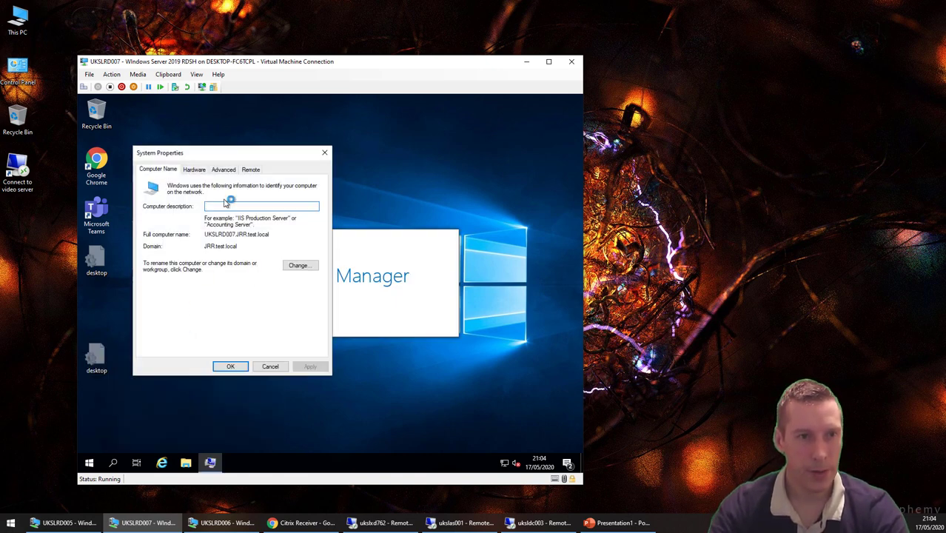
click(270, 367)
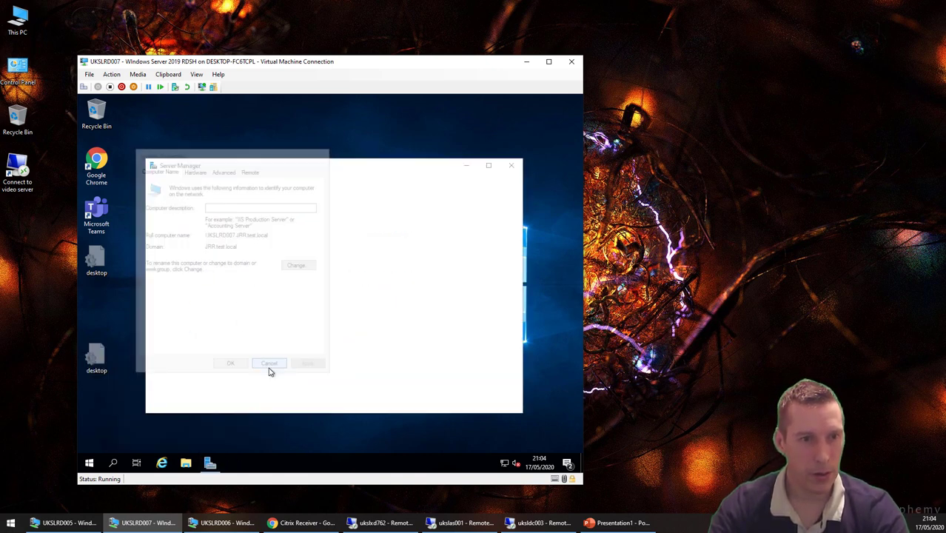
Open C:\UsersToConvert from Run to confirm it is empty, then close it.
right_click(89, 463)
click(117, 415)
text(c:\us)
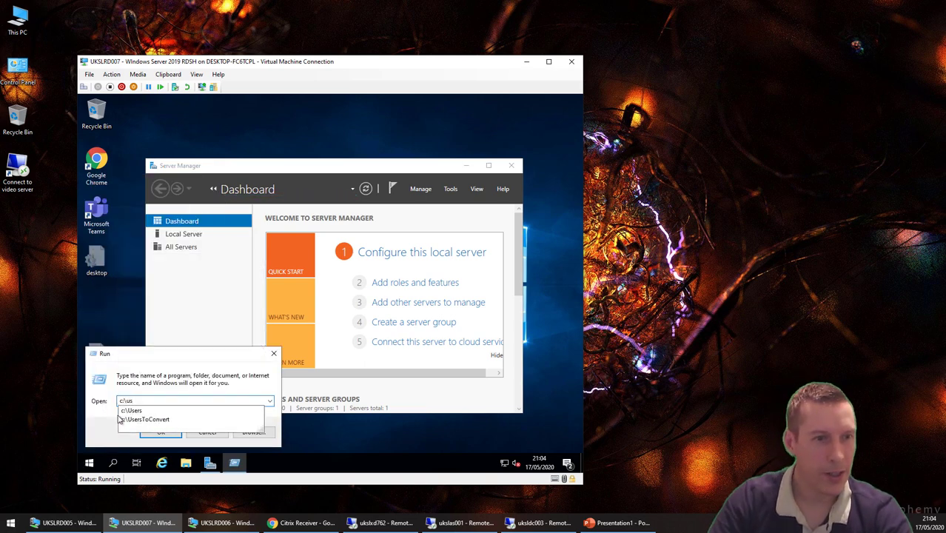
key(Down)
key(Return)
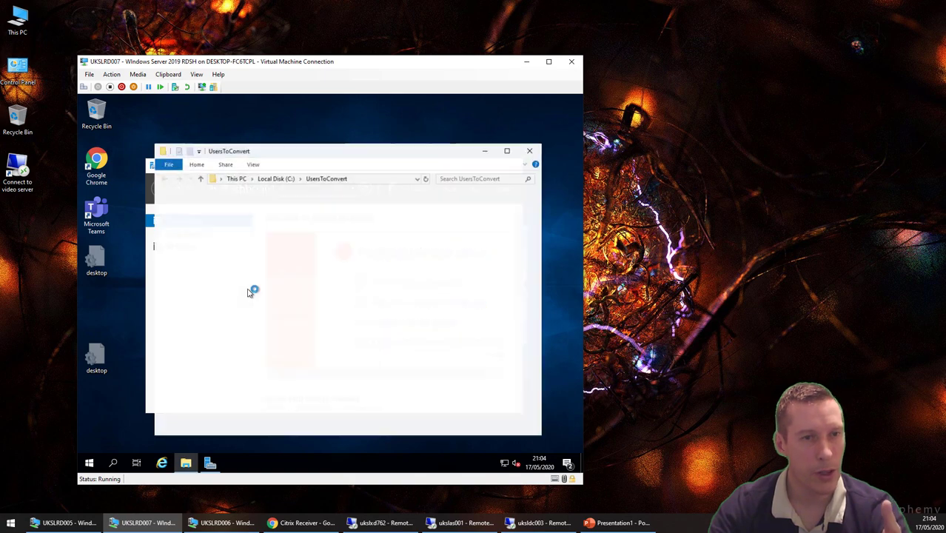
click(531, 152)
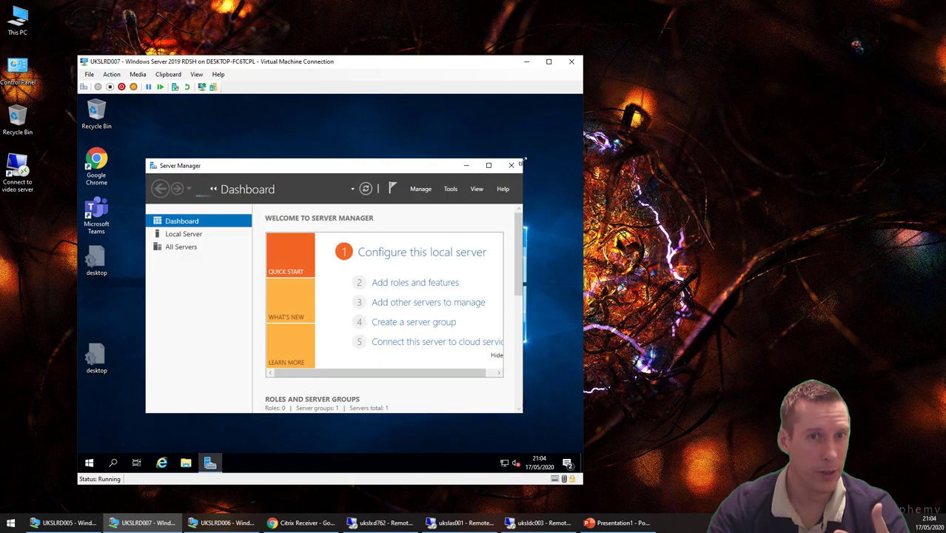
Sign out of UKSLRD007 and switch back to the domain controller session.
right_click(90, 463)
mouse_move(176, 432)
click(238, 399)
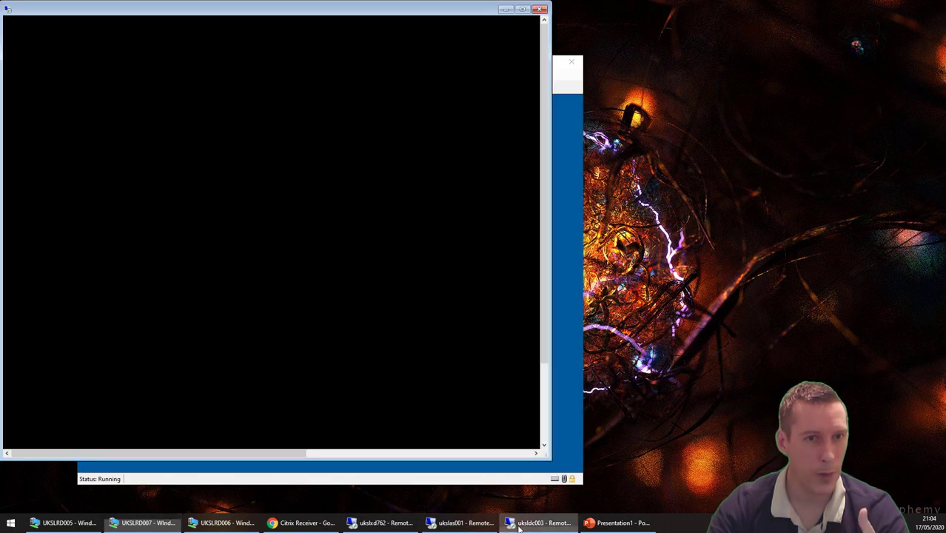
click(538, 523)
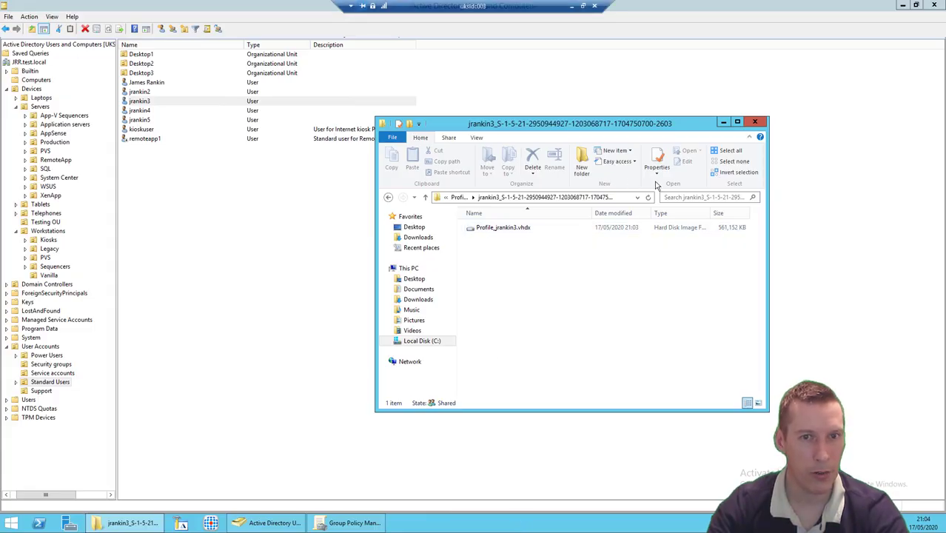
Open the test user's properties and confirm both the Profile and RDS profile paths are empty.
click(722, 122)
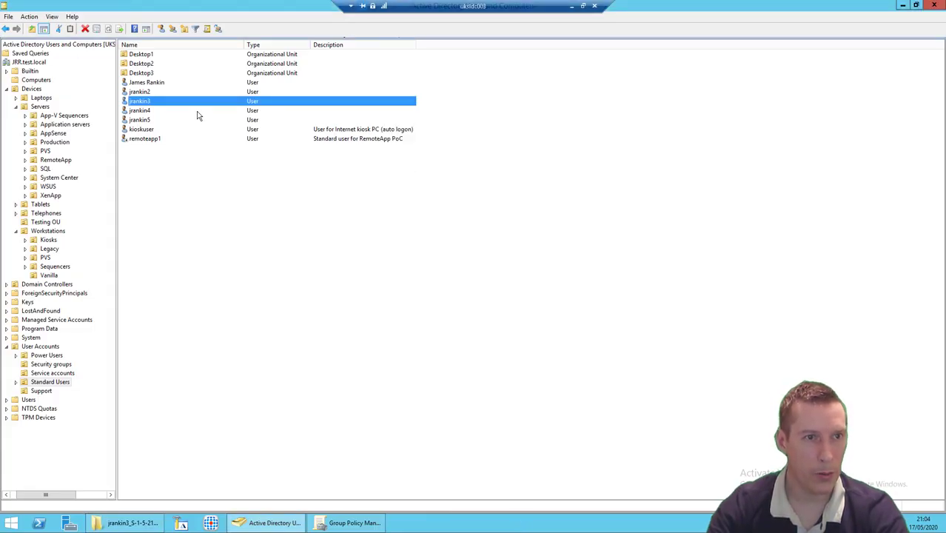
double_click(153, 100)
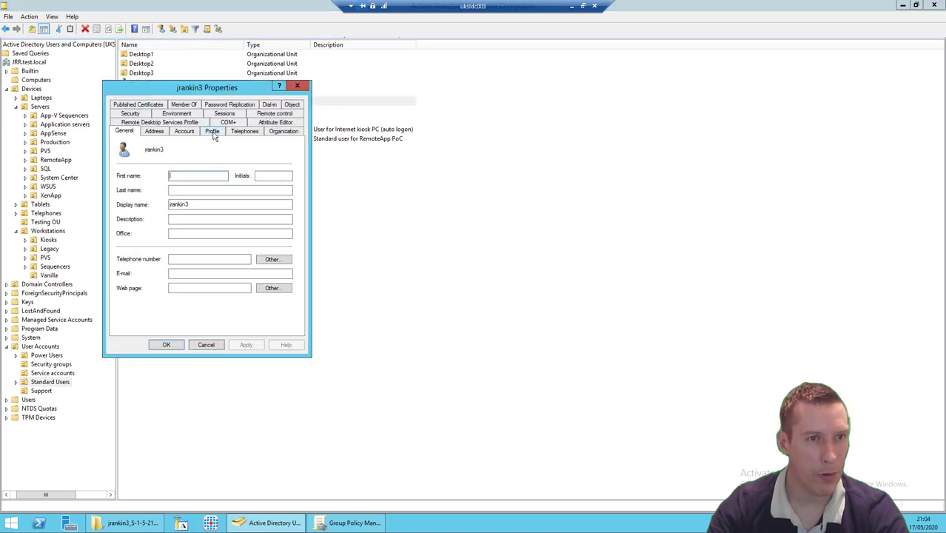
click(213, 131)
click(194, 158)
click(166, 123)
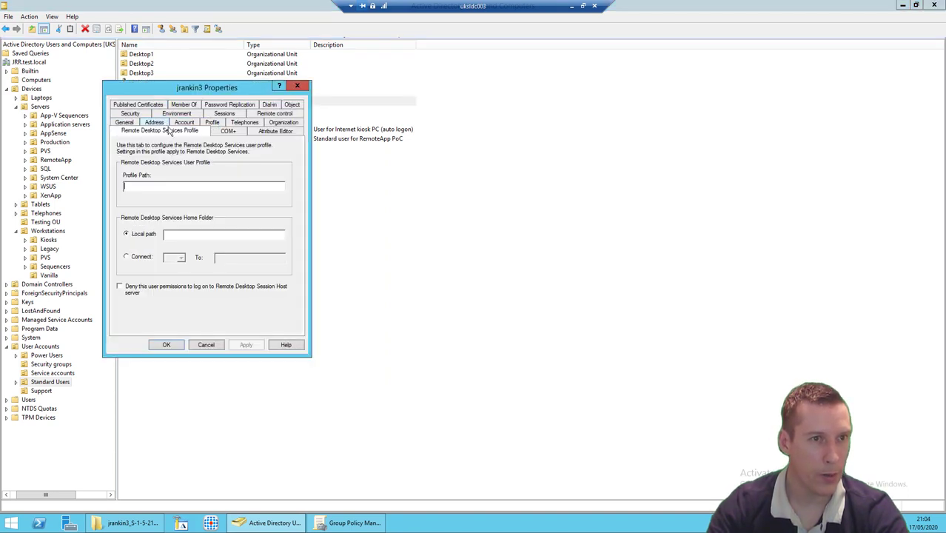
click(170, 184)
Confirm the user belongs to FMO_Group, cancel the properties and minimise the session.
click(184, 105)
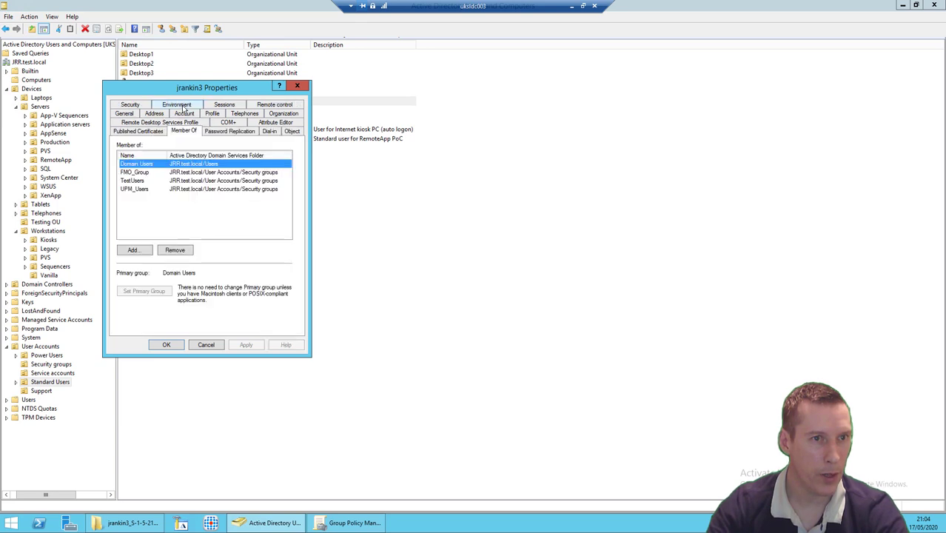
click(142, 173)
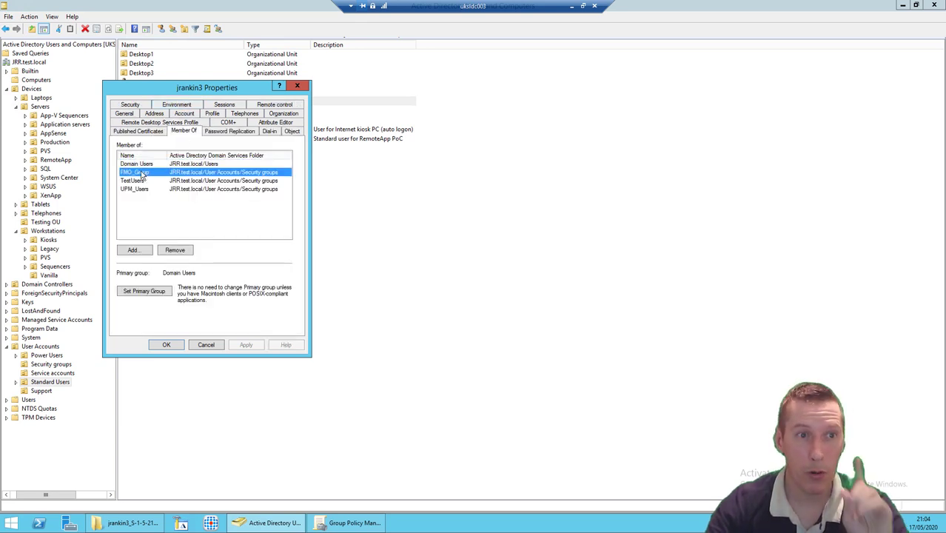
click(208, 346)
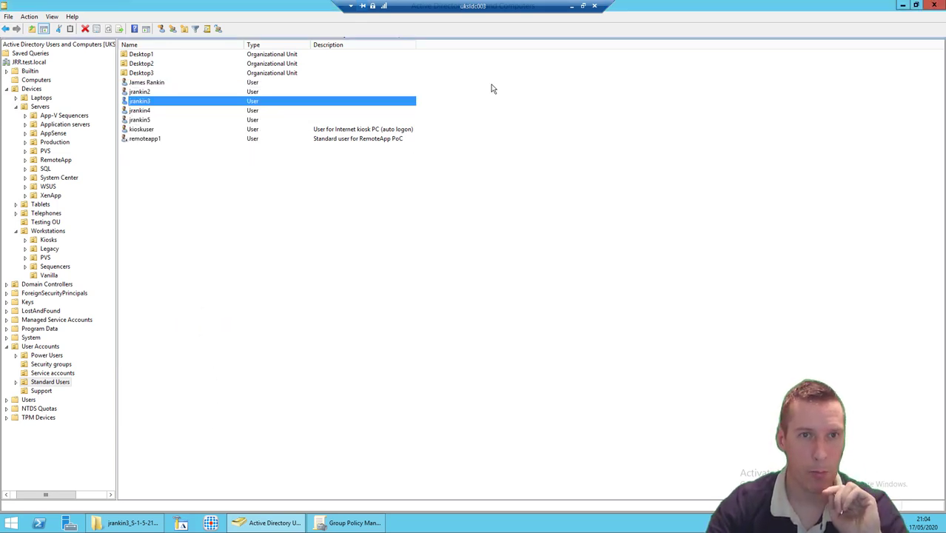
click(571, 6)
Reload StoreFront, launch the FMO Desktop from the Desktops list and minimise Chrome.
click(303, 522)
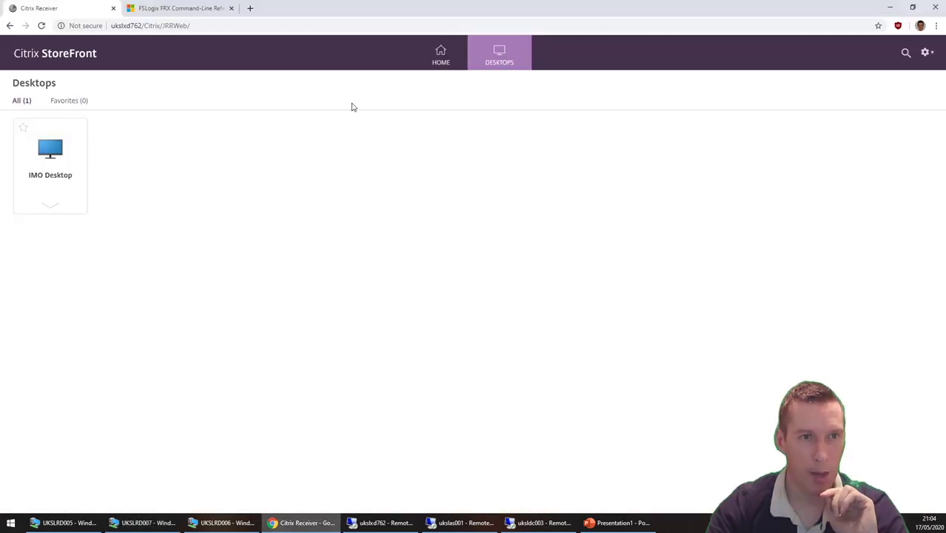
click(282, 27)
key(Return)
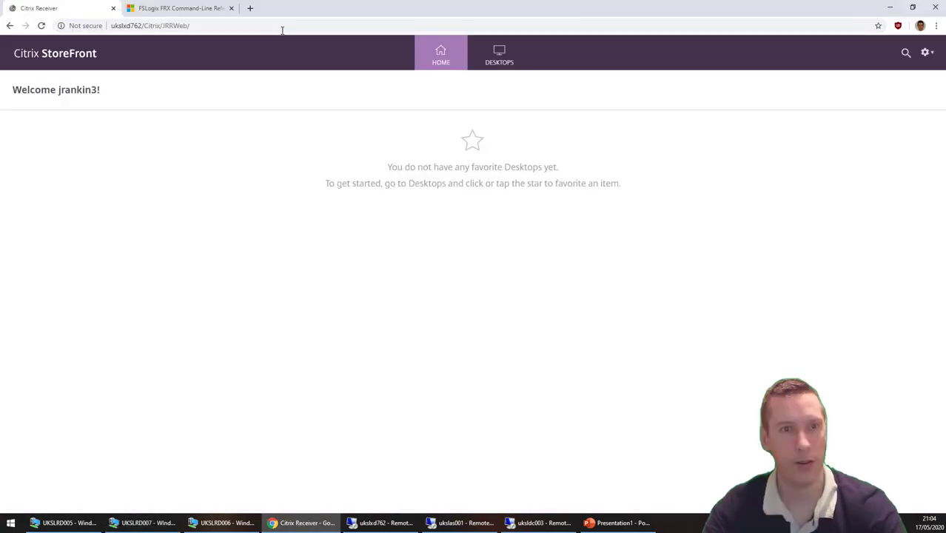
click(526, 65)
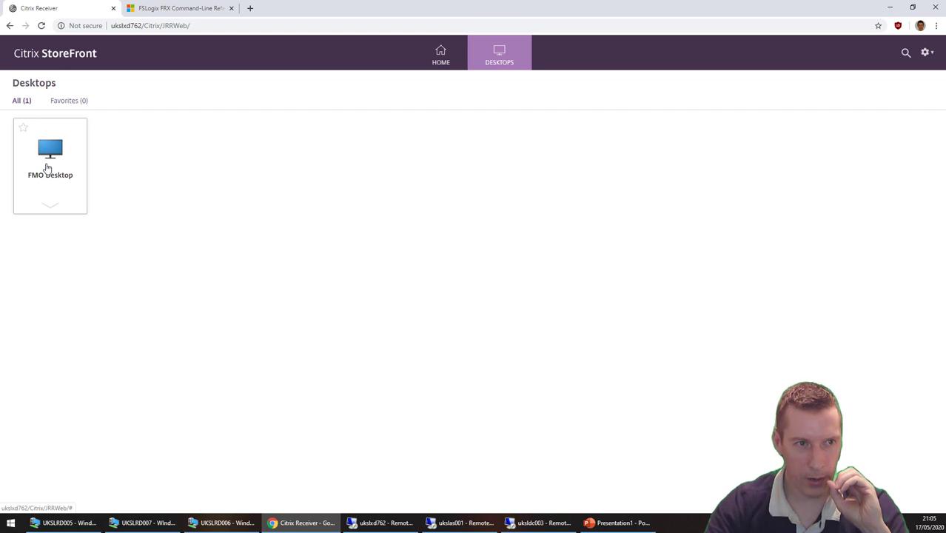
click(47, 168)
click(463, 97)
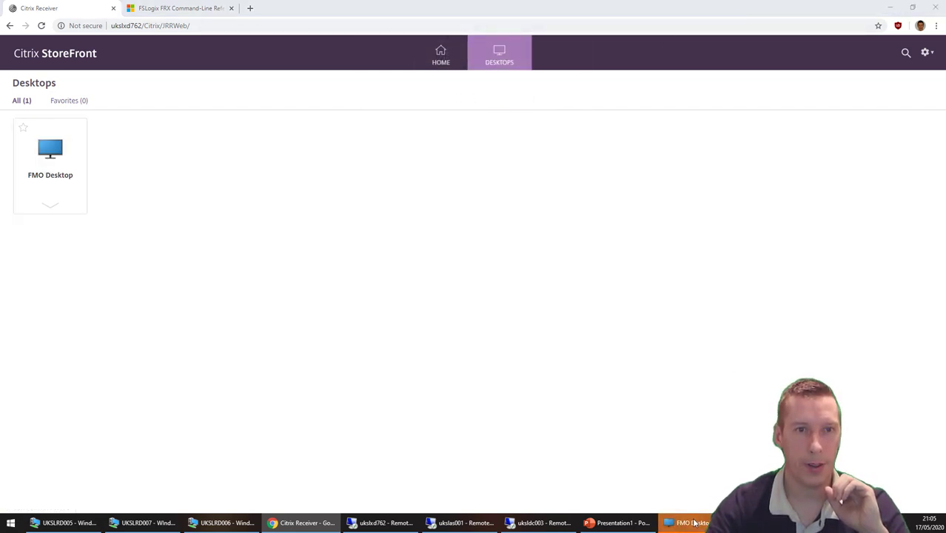
click(694, 522)
click(888, 7)
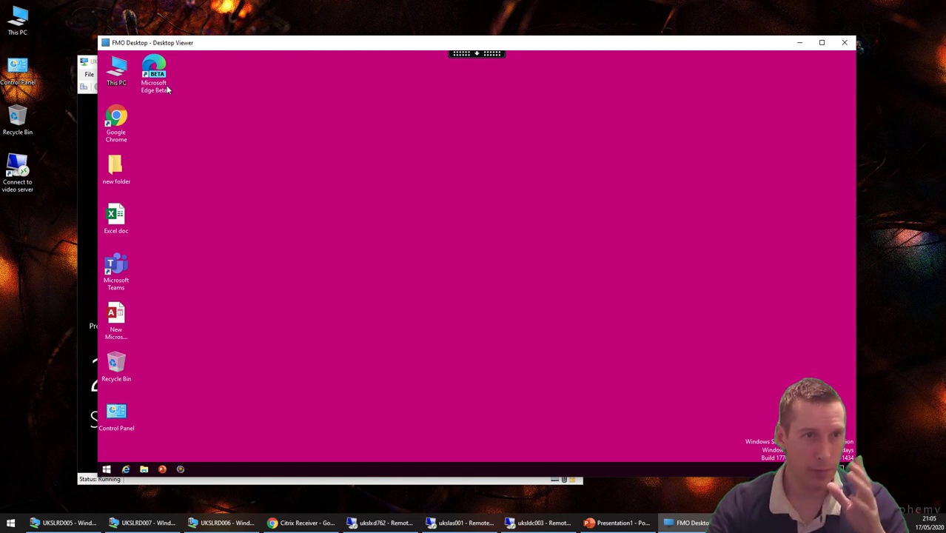
View the FMO Desktop's customised Start menu tiles, then minimise Desktop Viewer and the UKSLRD007 VM.
click(107, 469)
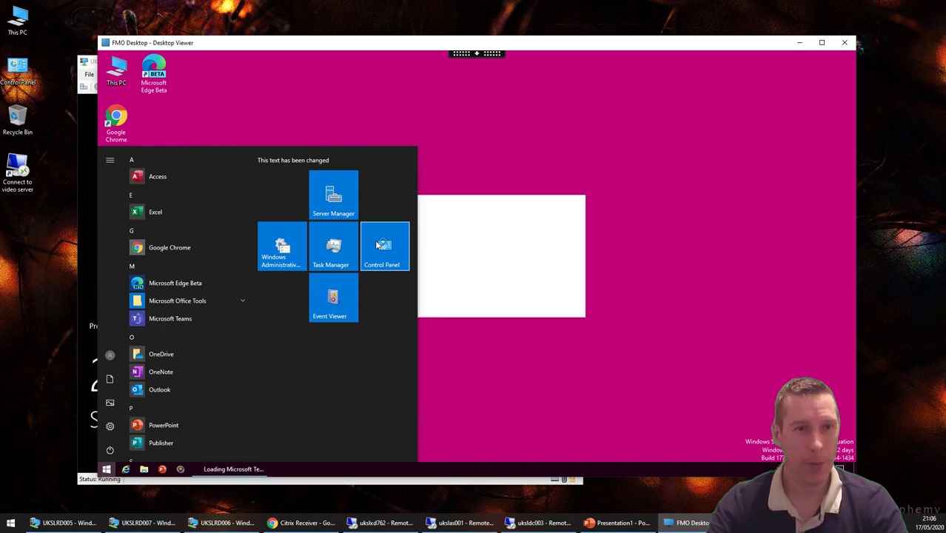
click(799, 42)
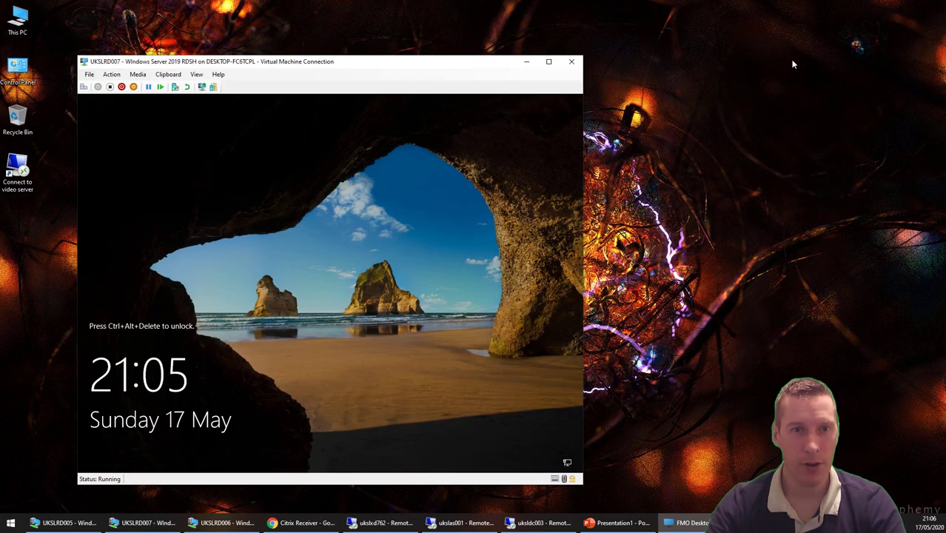
click(528, 61)
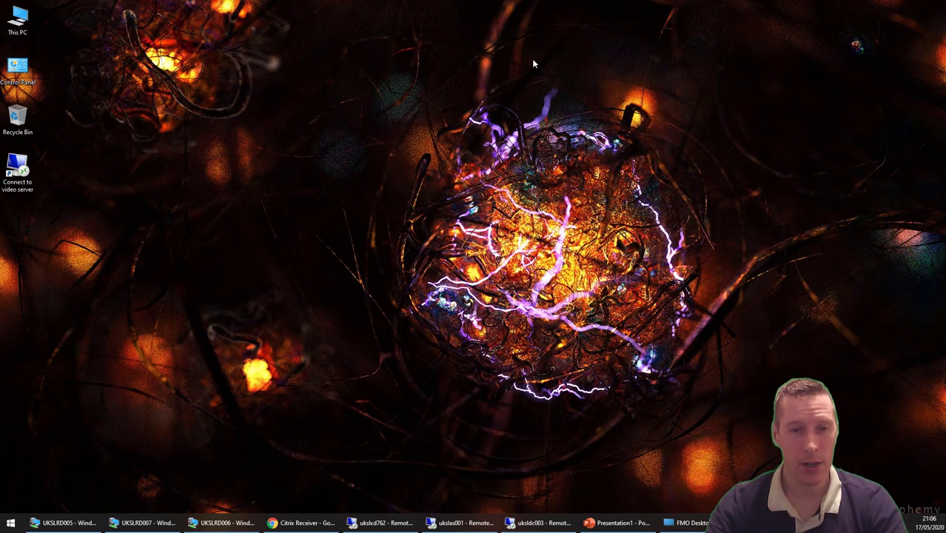